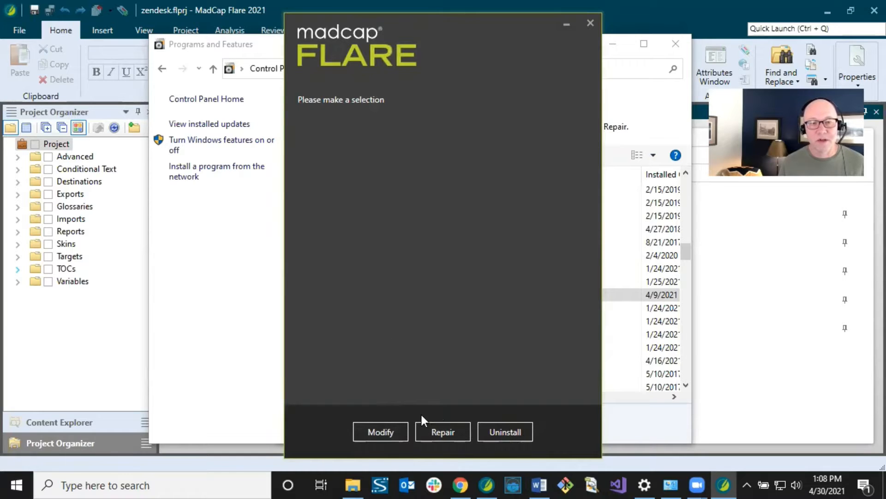
- Check via Modify that MadCap Connect for Zendesk is installed, then cancel the Flare setup
{"action": "left_click", "coordinate": [380, 432]}
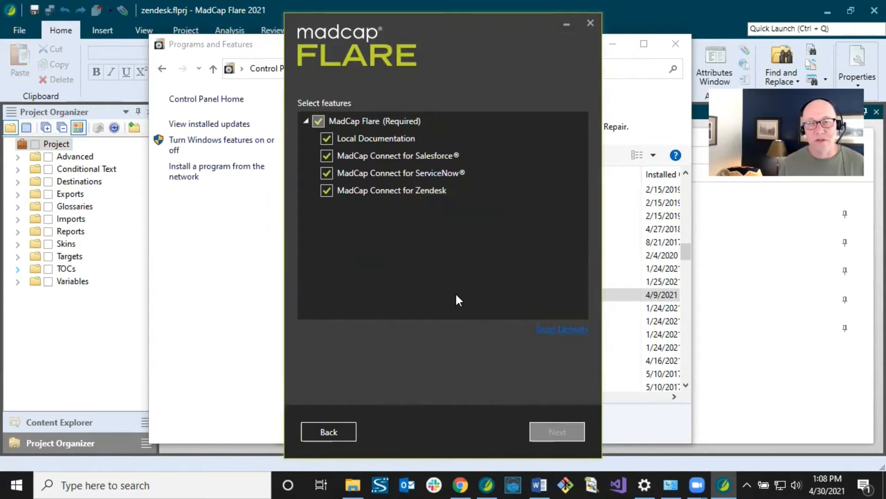
{"action": "left_click", "coordinate": [591, 23]}
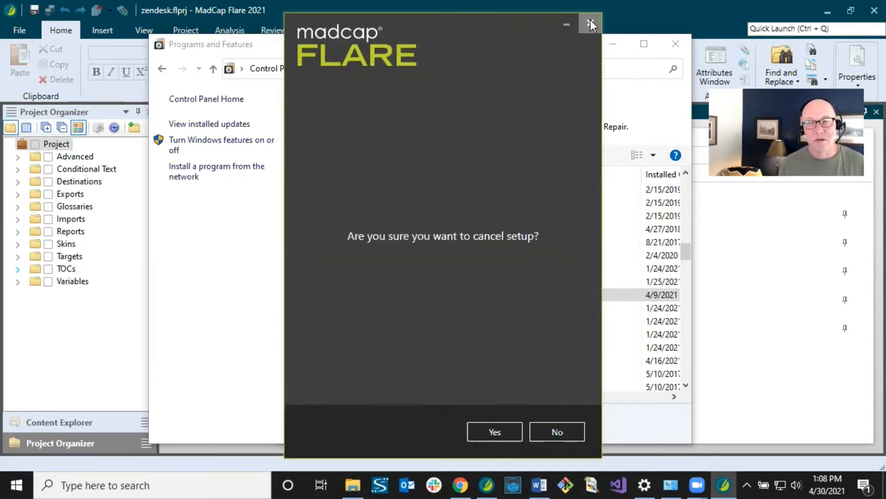
{"action": "left_click", "coordinate": [495, 432]}
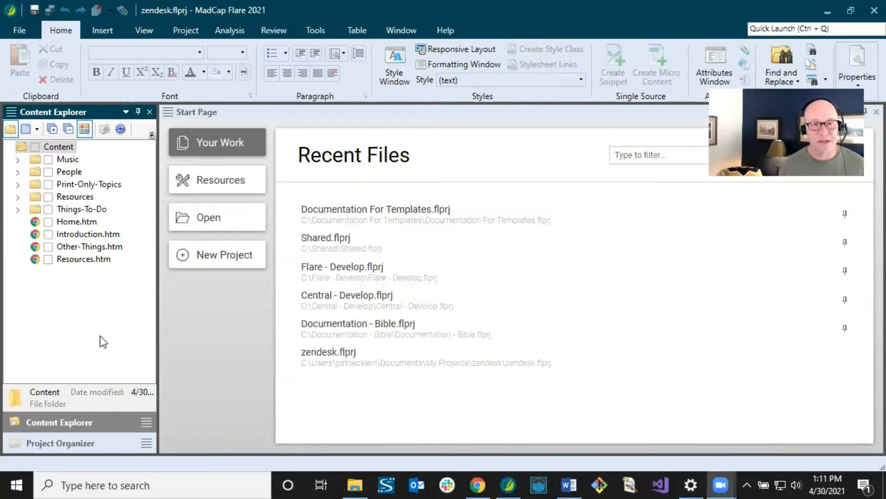
- Bring the Flare project forward and browse the People and Music content folders
{"action": "left_click", "coordinate": [67, 112]}
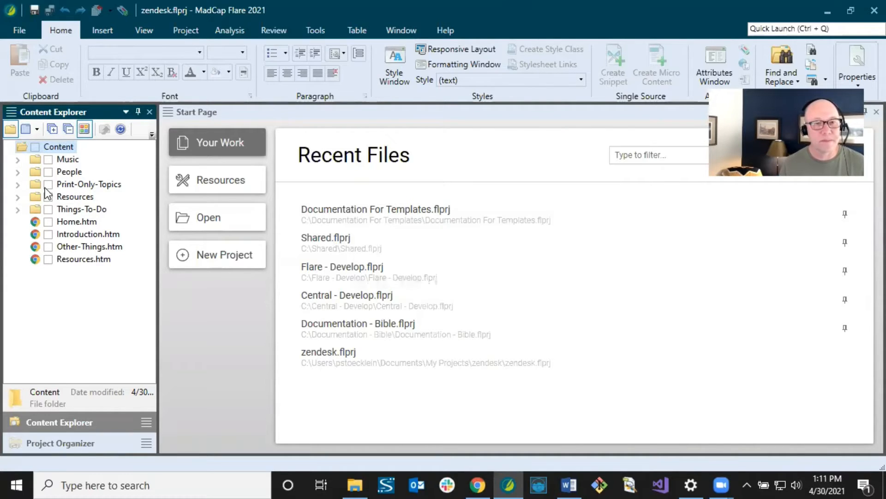
{"action": "left_click", "coordinate": [18, 173]}
{"action": "left_click", "coordinate": [18, 173]}
{"action": "left_click", "coordinate": [17, 160]}
{"action": "left_click", "coordinate": [17, 160]}
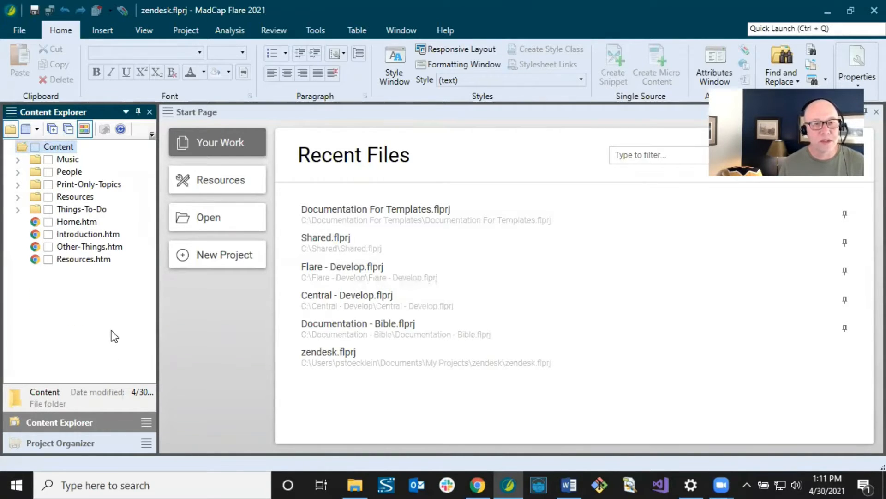
- In the Project Organizer, expand TOCs and inspect Online-TOC (Master), Print-TOC and Zendesk-Austin
{"action": "left_click", "coordinate": [84, 443]}
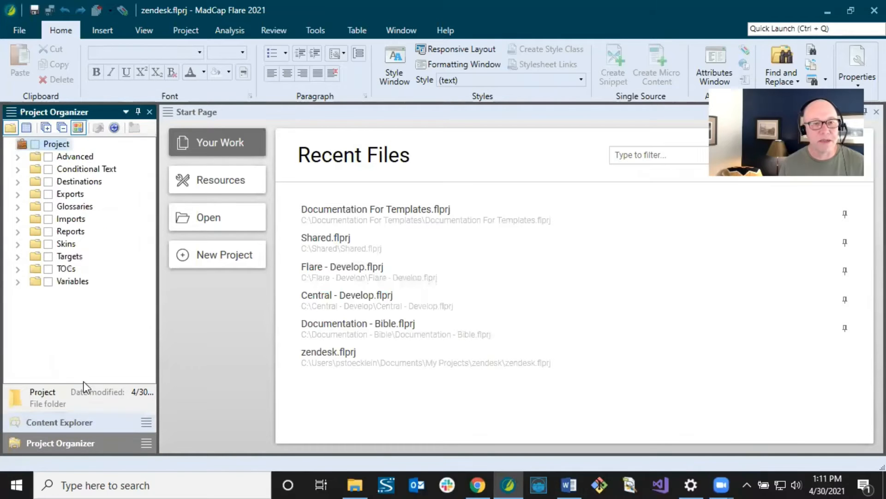
{"action": "left_click", "coordinate": [16, 268]}
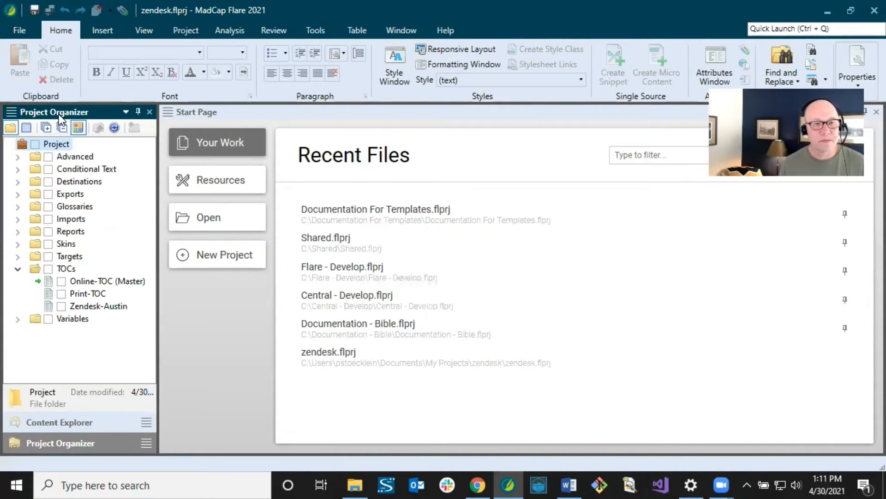
{"action": "left_click", "coordinate": [69, 269]}
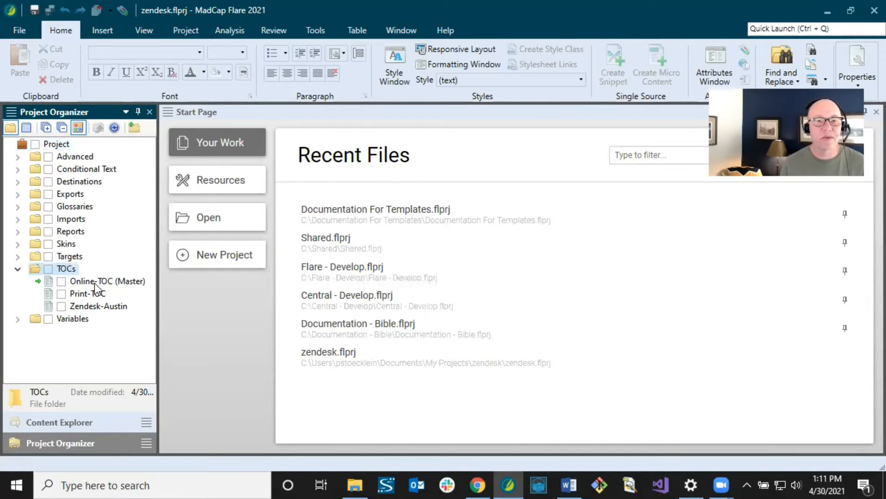
{"action": "left_click", "coordinate": [96, 284]}
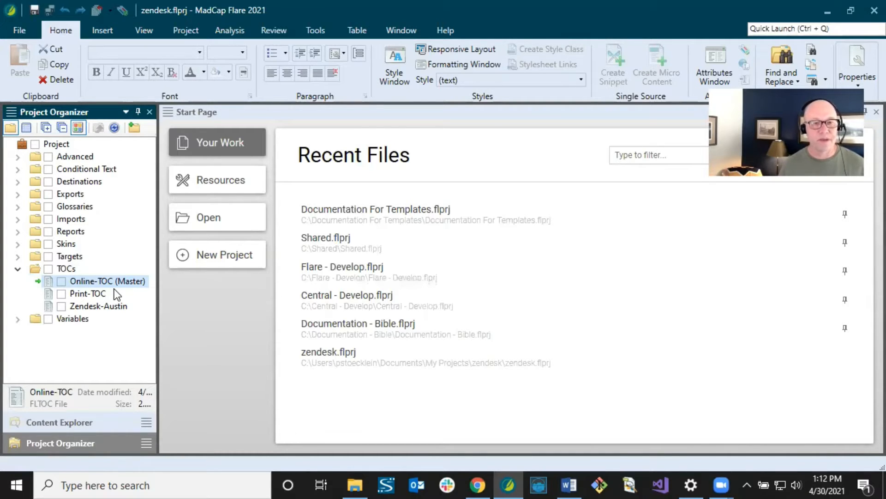
{"action": "left_click", "coordinate": [98, 294]}
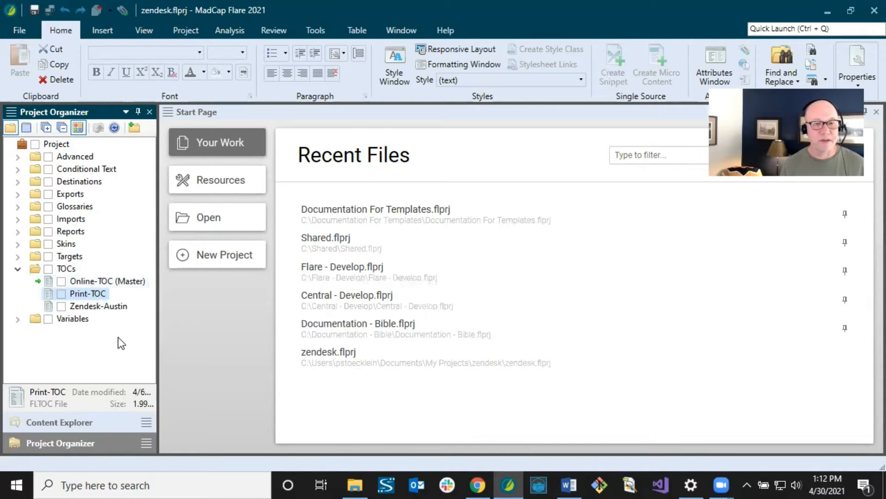
{"action": "left_click", "coordinate": [101, 306]}
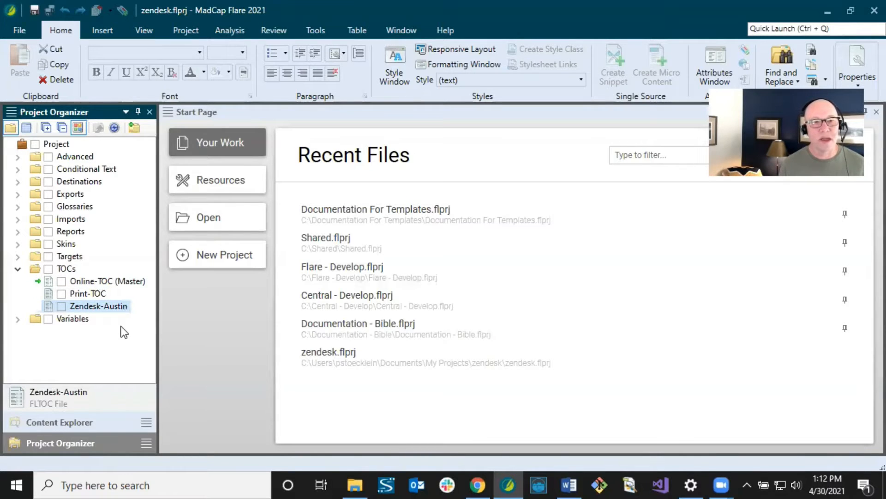
- Open the Zendesk-Austin TOC from the TOCs folder in the TOC Editor
{"action": "double_click", "coordinate": [93, 306]}
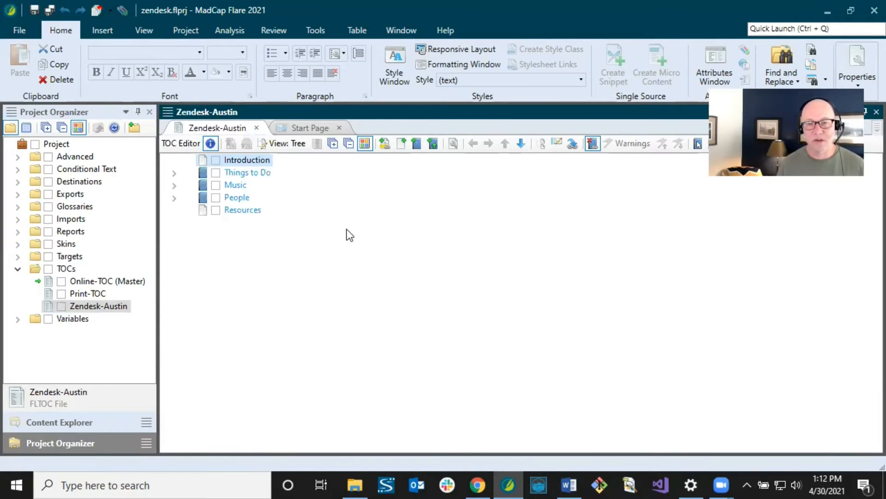
{"action": "left_click", "coordinate": [477, 485]}
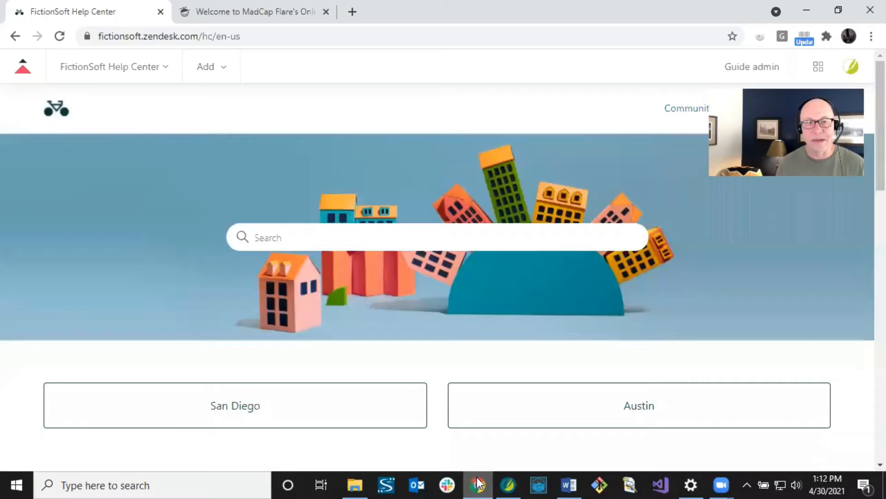
{"action": "scroll", "coordinate": [285, 316], "scroll_direction": "down", "scroll_amount": 2}
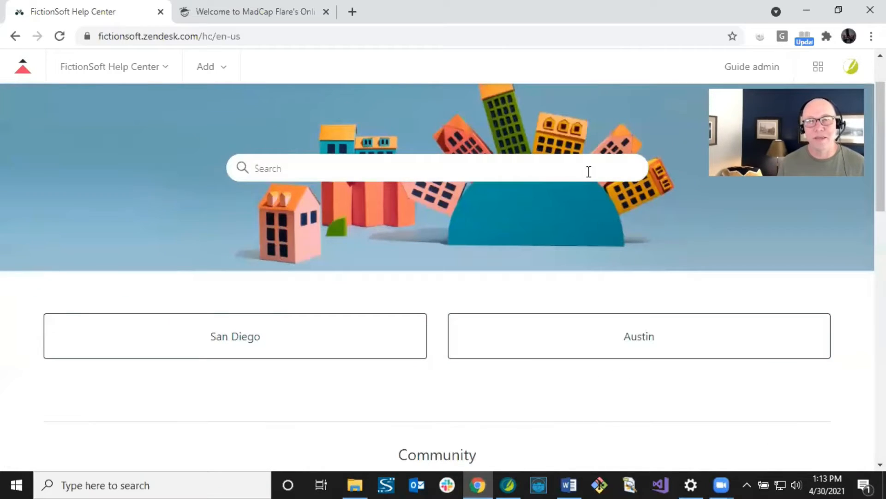
{"action": "left_click", "coordinate": [512, 482]}
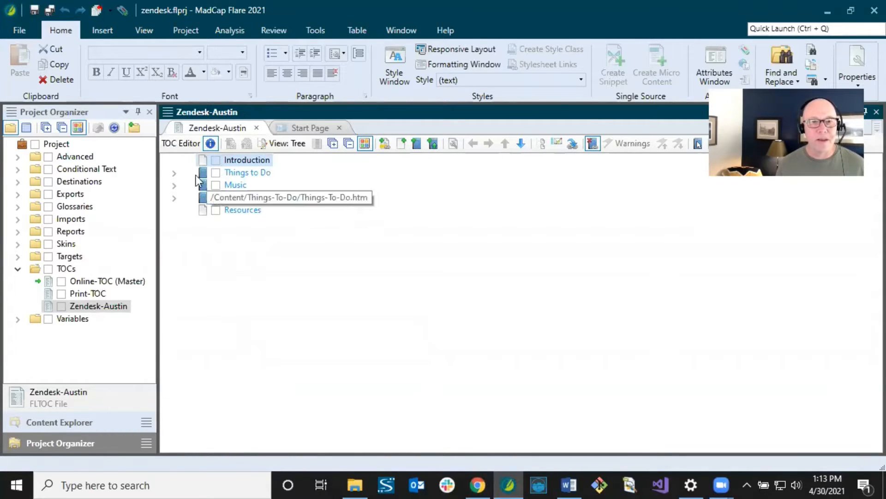
- Expand the Music book and its South by Southwest entry, then select Things to Do
{"action": "left_click", "coordinate": [174, 184]}
{"action": "left_click", "coordinate": [187, 198]}
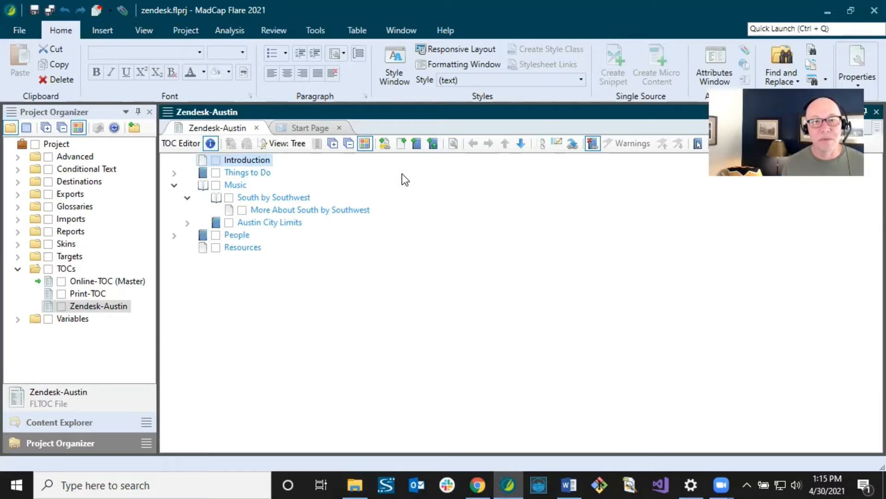
{"action": "left_click", "coordinate": [218, 173]}
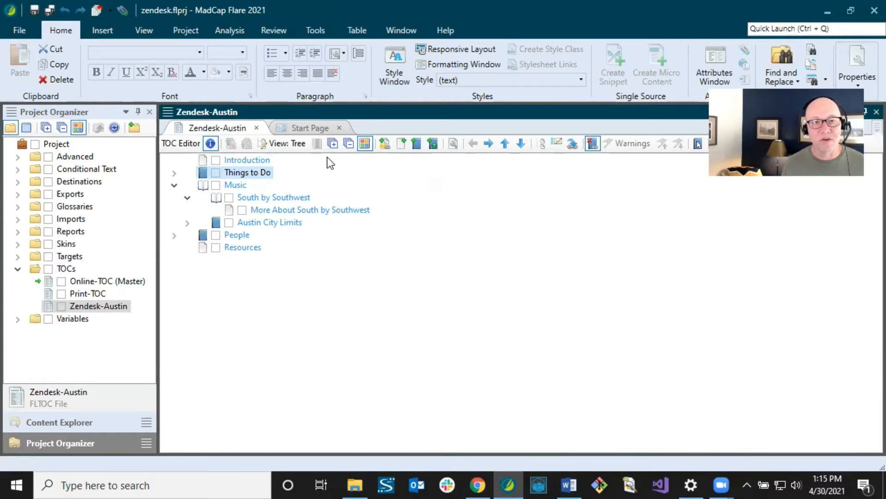
- Add a book named 'New book' at the top of the Zendesk-Austin TOC
{"action": "left_click", "coordinate": [249, 160]}
{"action": "left_click", "coordinate": [416, 143]}
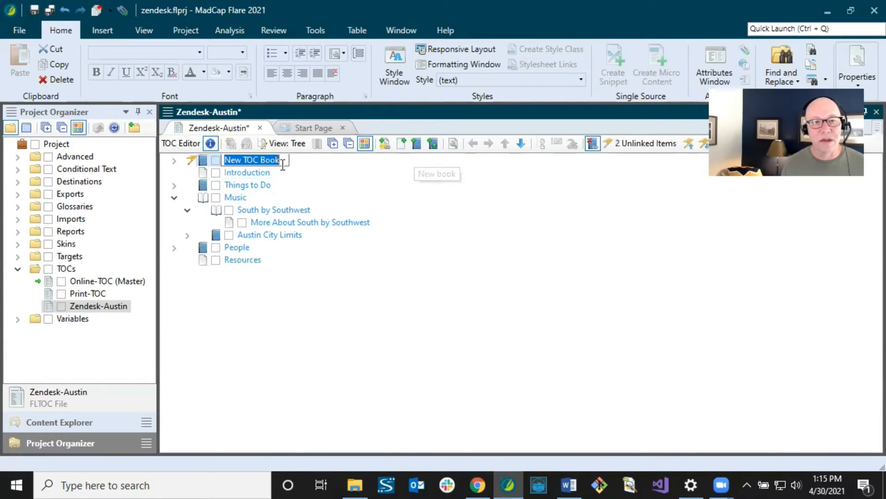
{"action": "type", "text": "New book"}
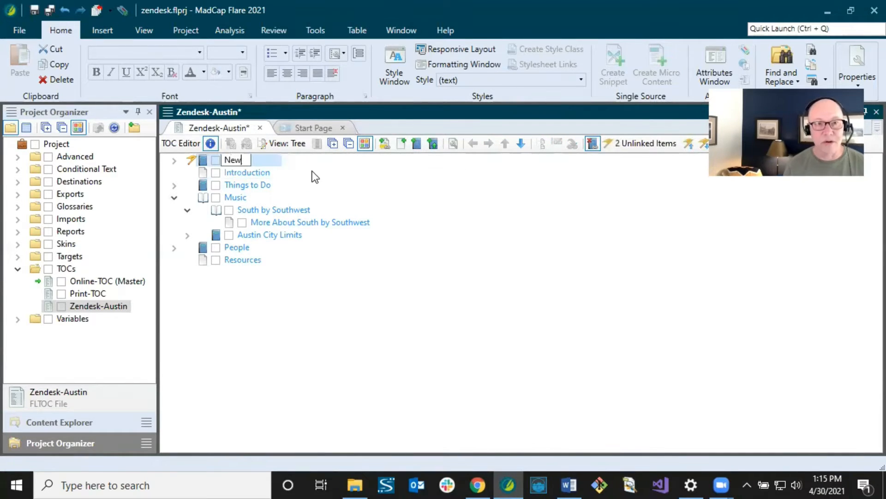
{"action": "key", "text": "Return"}
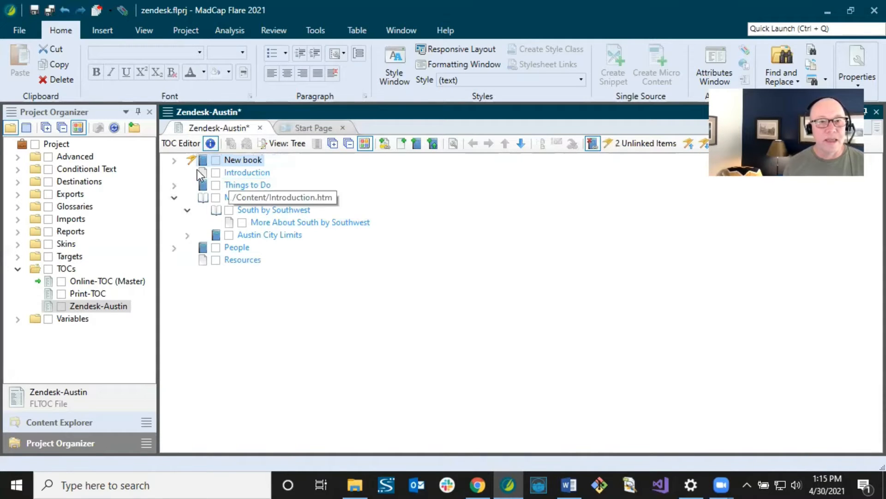
{"action": "left_click", "coordinate": [174, 160]}
- Drag Other-Things.htm into New book and delete its placeholder New Entry
{"action": "left_click", "coordinate": [56, 422]}
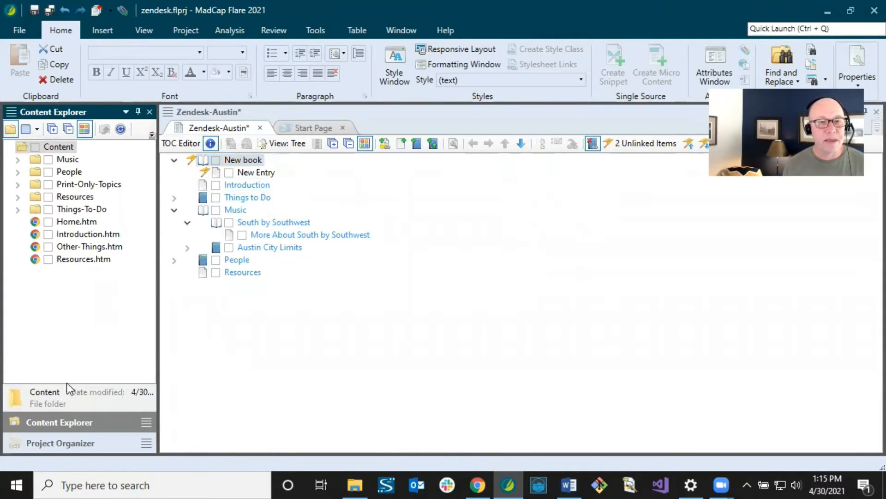
{"action": "left_click_drag", "start_coordinate": [73, 250], "coordinate": [242, 174]}
{"action": "left_click", "coordinate": [247, 184]}
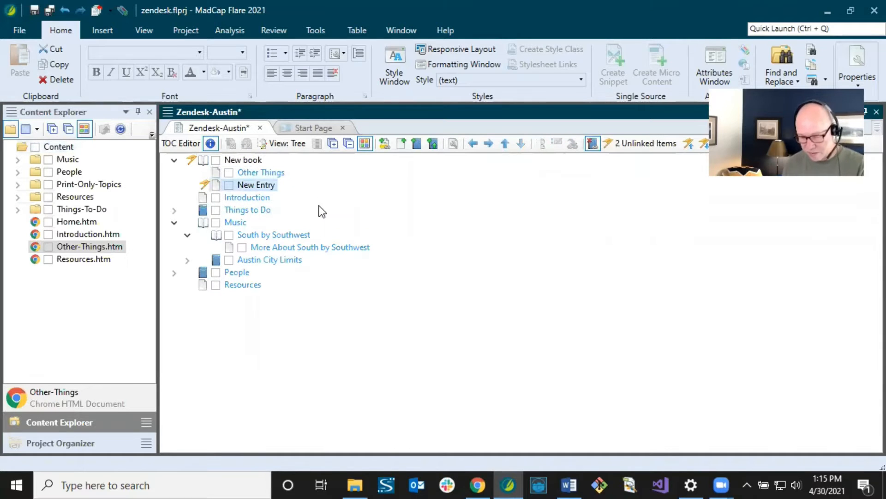
{"action": "key", "text": "Delete"}
{"action": "left_click", "coordinate": [245, 163]}
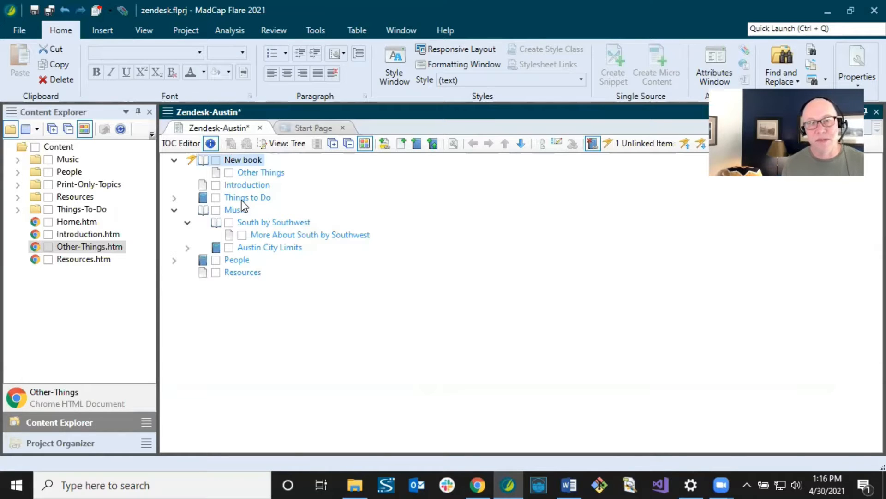
{"action": "left_click", "coordinate": [244, 184]}
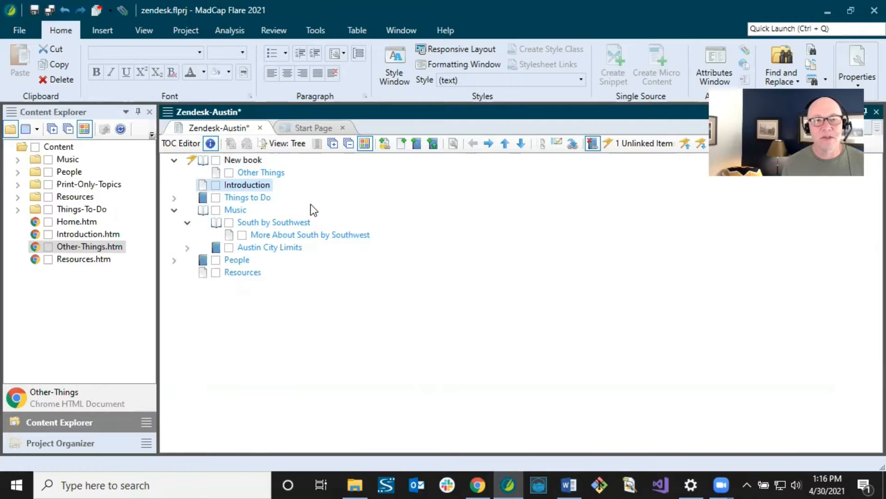
{"action": "left_click", "coordinate": [249, 161]}
- Delete the New book entry, save the Zendesk-Austin TOC, and show the Project Organizer
{"action": "key", "text": "Delete"}
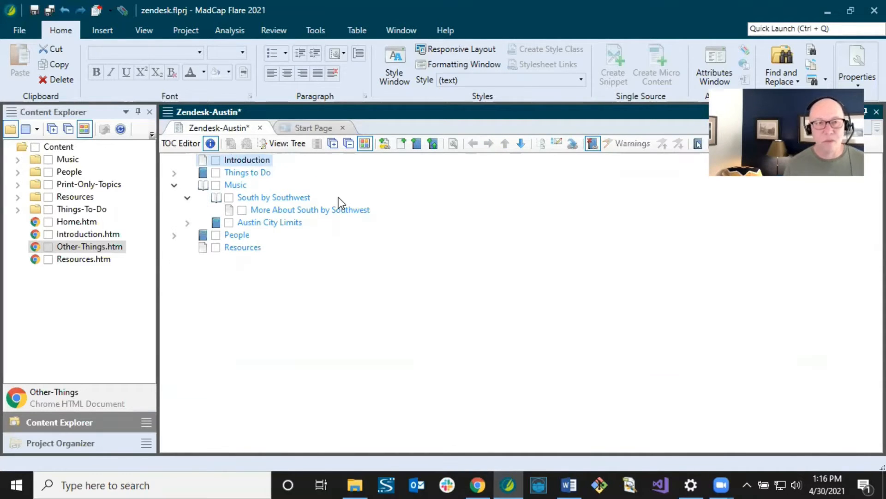
{"action": "left_click", "coordinate": [49, 12]}
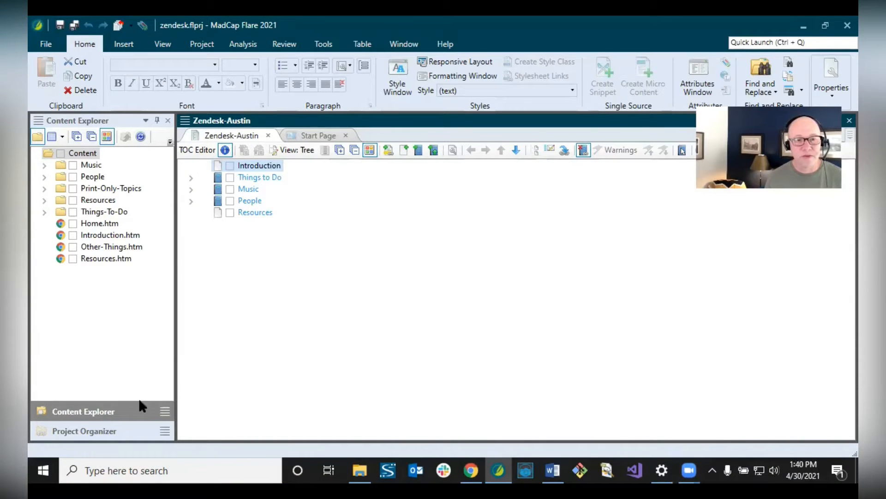
{"action": "left_click", "coordinate": [105, 431]}
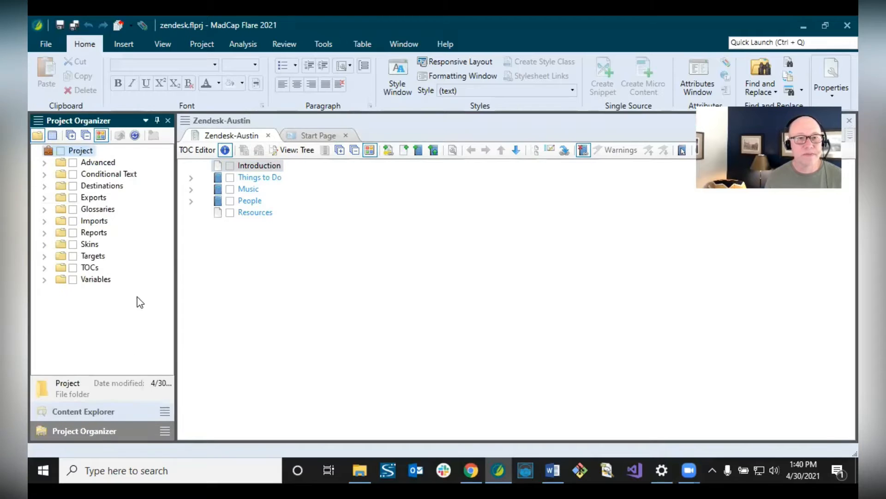
- Expand the Destinations folder in the Project Organizer to see its contents
{"action": "left_click", "coordinate": [44, 185]}
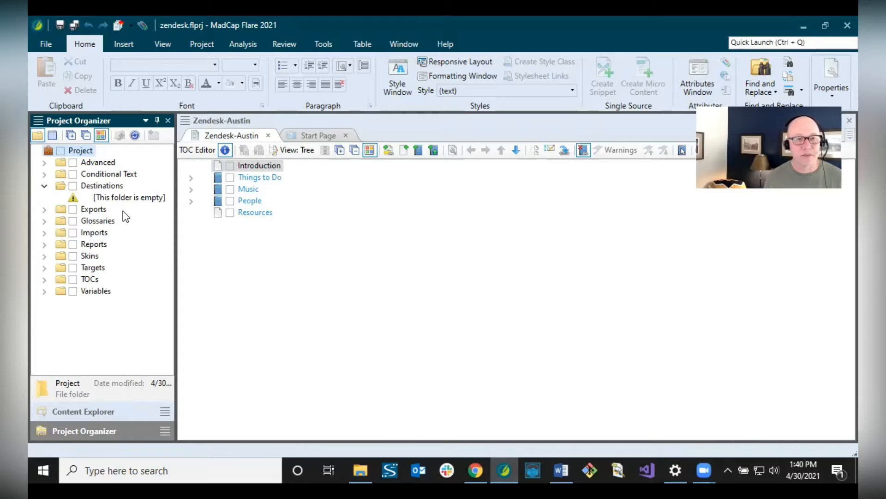
- Add a destination named Zendesk-Austin to the Destinations folder and select it
{"action": "right_click", "coordinate": [110, 188]}
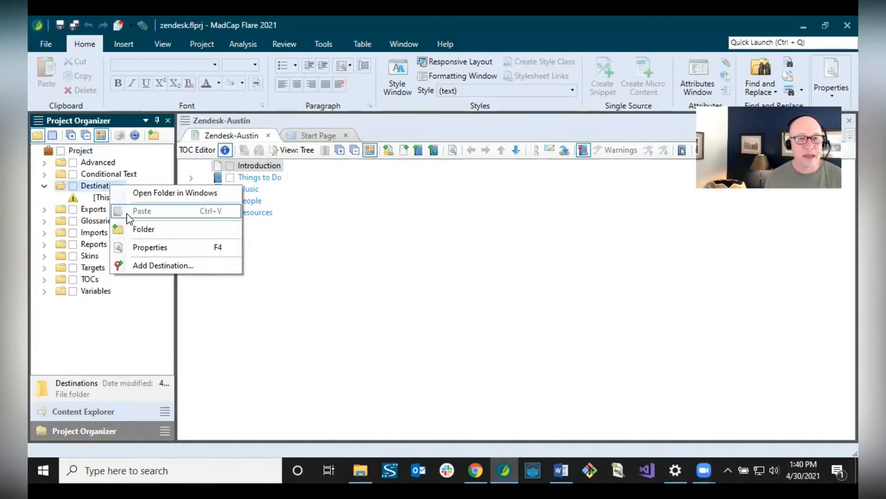
{"action": "left_click", "coordinate": [140, 265]}
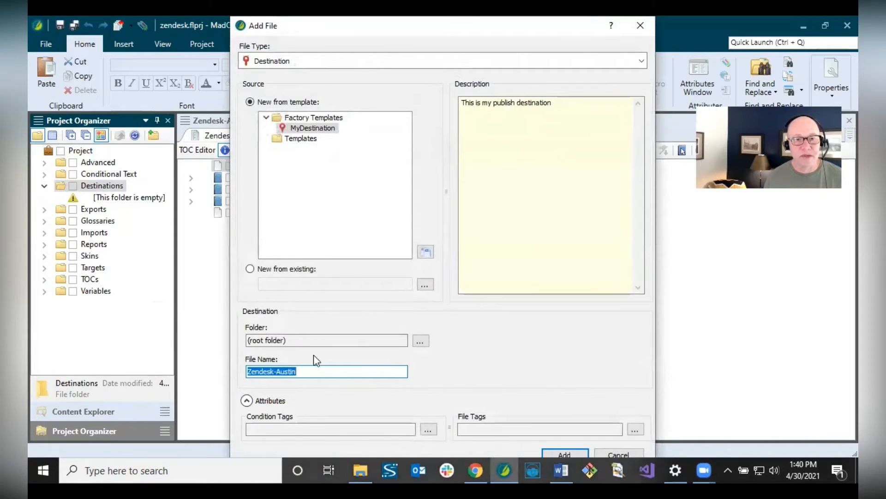
{"action": "left_click", "coordinate": [309, 372]}
{"action": "left_click_drag", "start_coordinate": [326, 371], "coordinate": [233, 370]}
{"action": "left_click", "coordinate": [288, 372]}
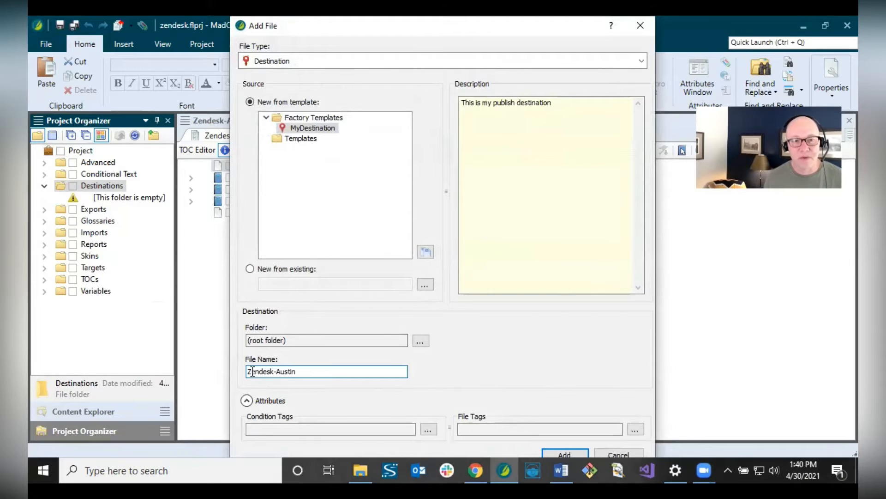
{"action": "left_click_drag", "start_coordinate": [249, 372], "coordinate": [297, 372]}
{"action": "left_click", "coordinate": [306, 372]}
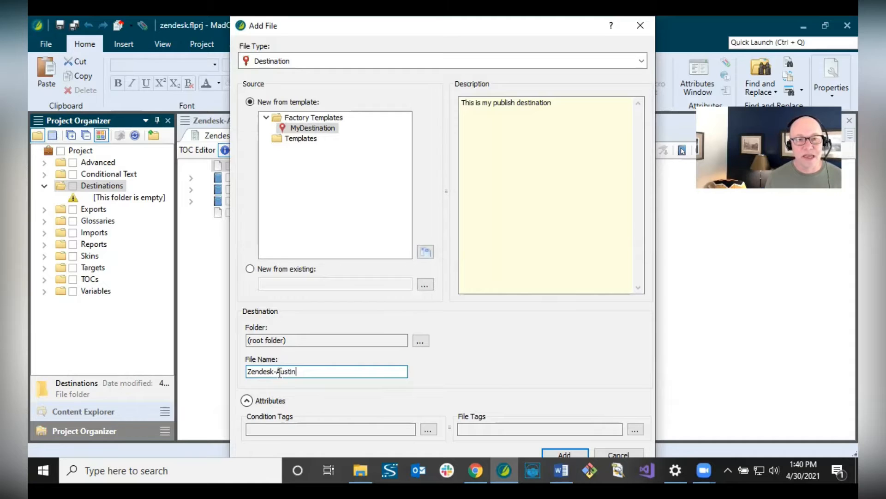
{"action": "left_click", "coordinate": [557, 452]}
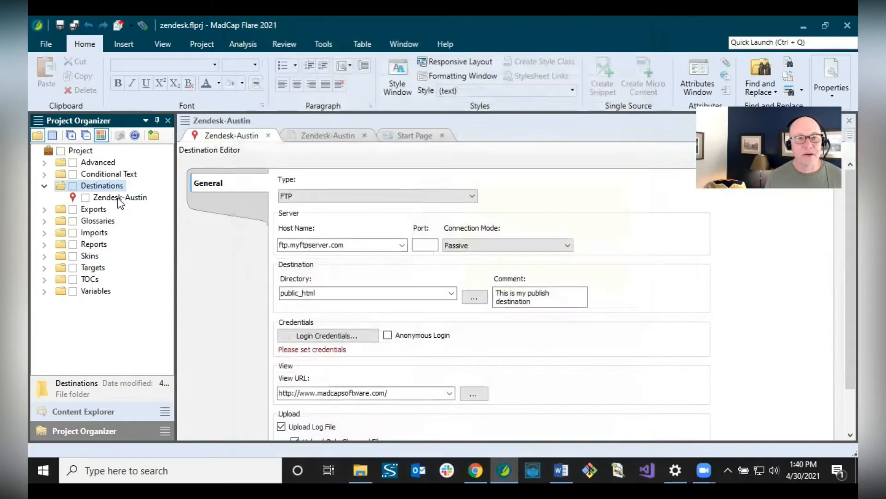
{"action": "left_click", "coordinate": [119, 198]}
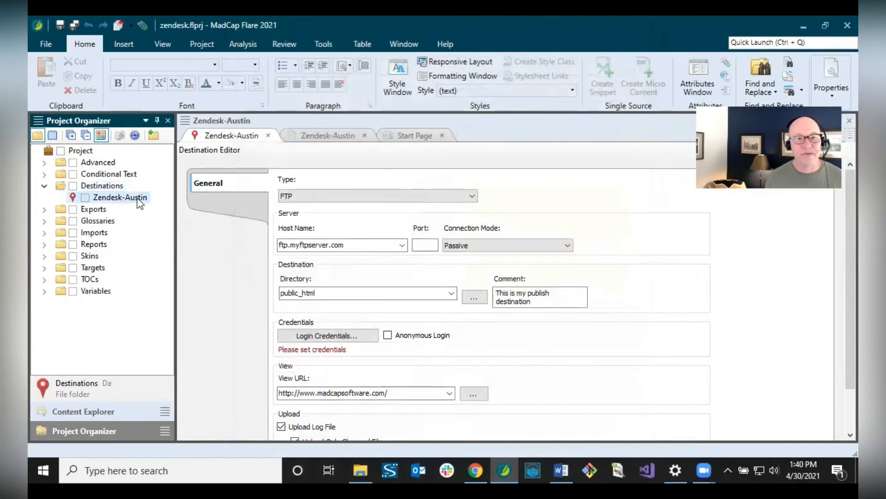
- Set the Zendesk-Austin destination type to MadCap Connect for Zendesk and start activation
{"action": "left_click", "coordinate": [238, 158]}
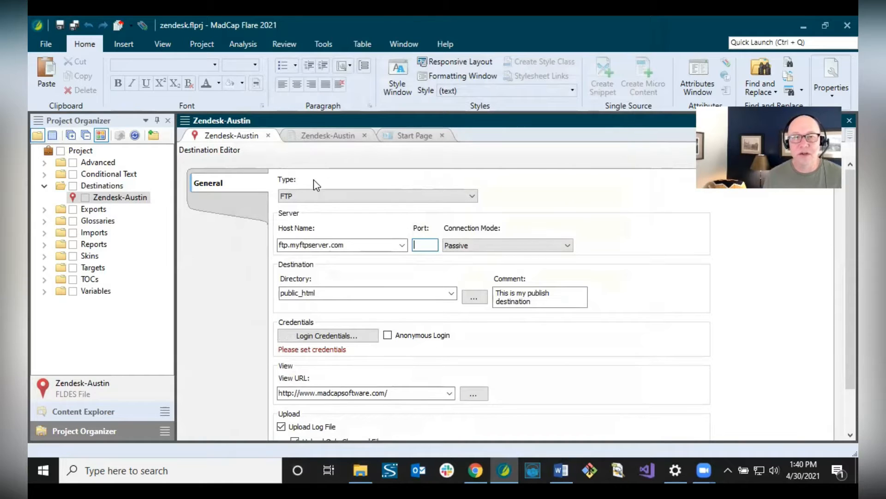
{"action": "left_click", "coordinate": [312, 199]}
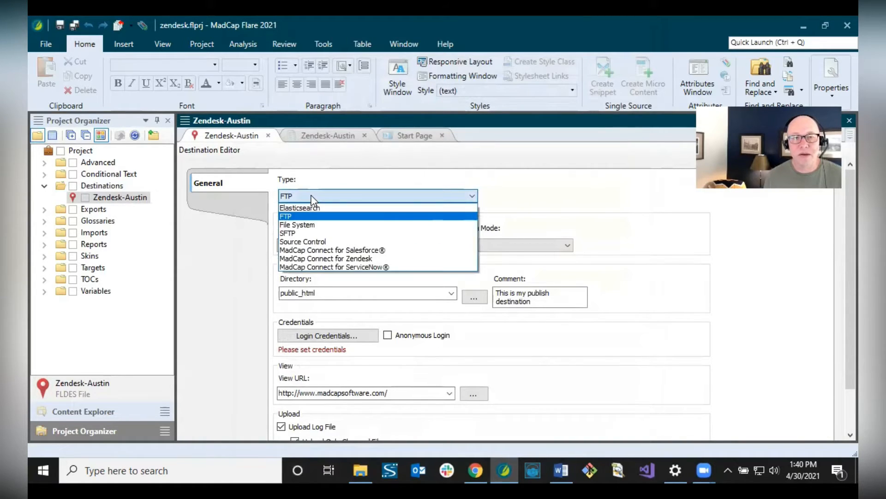
{"action": "left_click", "coordinate": [314, 259]}
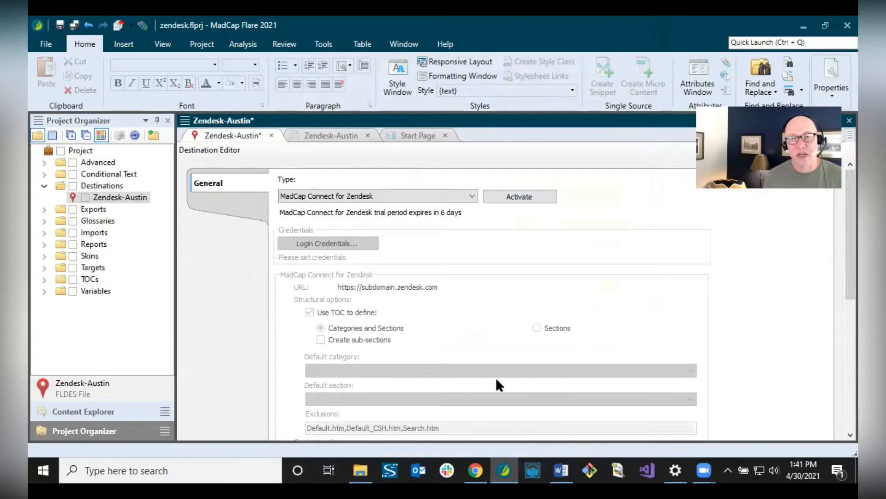
{"action": "left_click", "coordinate": [523, 206]}
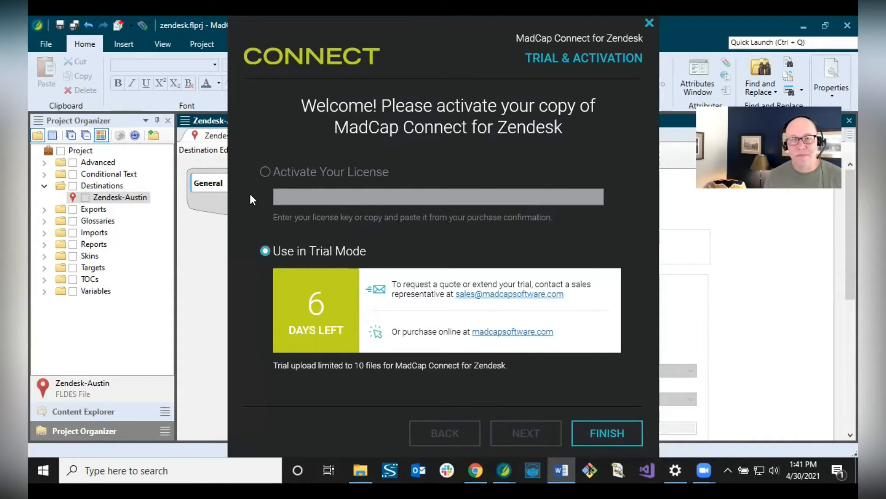
- Choose Activate Your License and paste the license key
{"action": "left_click", "coordinate": [264, 171]}
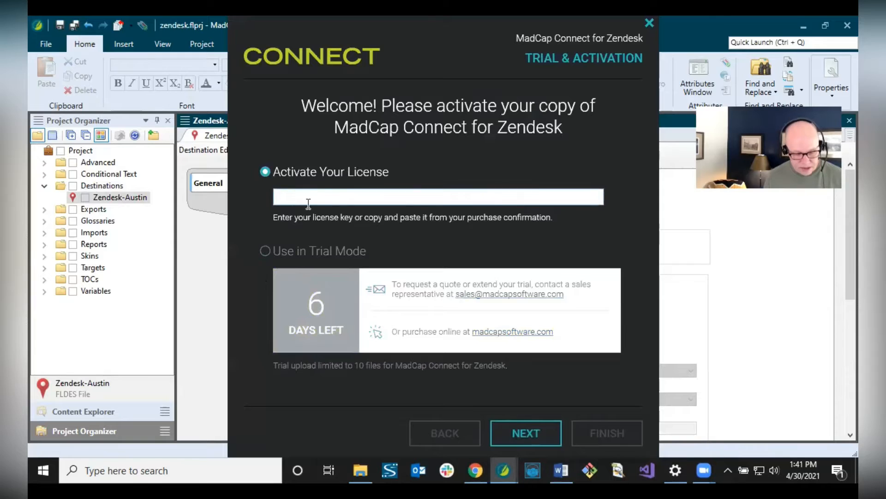
{"action": "key", "text": "ctrl+v"}
{"action": "left_click", "coordinate": [547, 434]}
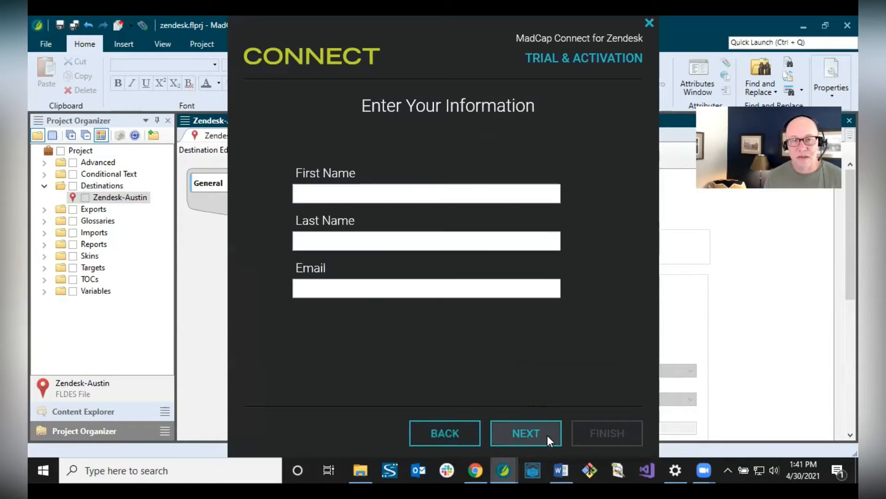
- Enter the user's first name, last name and e-mail address, then complete the activation
{"action": "left_click", "coordinate": [336, 189]}
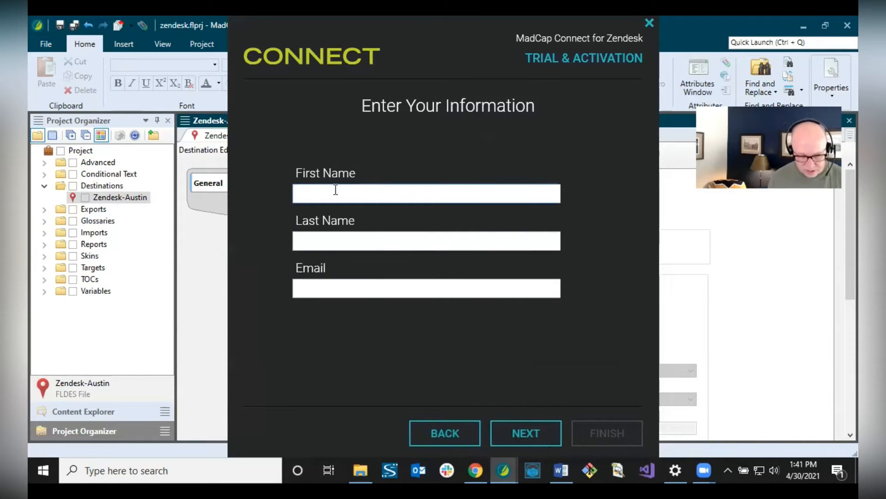
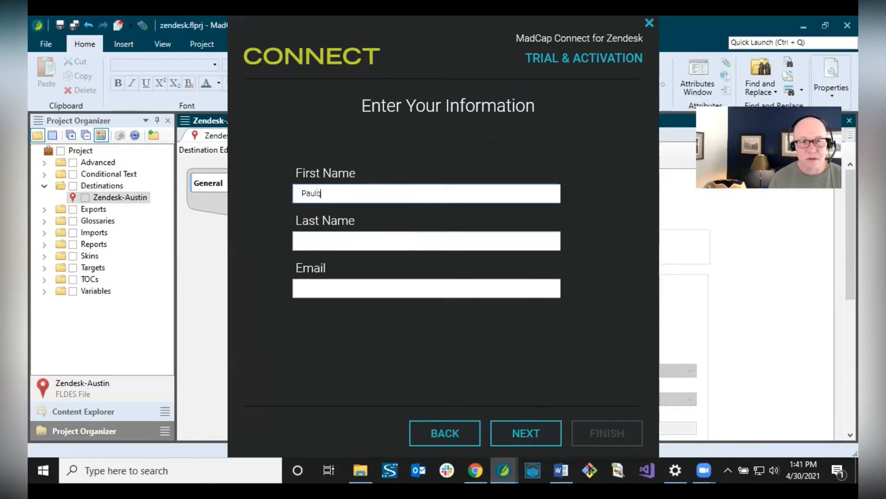
{"action": "key", "text": "Tab"}
{"action": "key", "text": "Tab"}
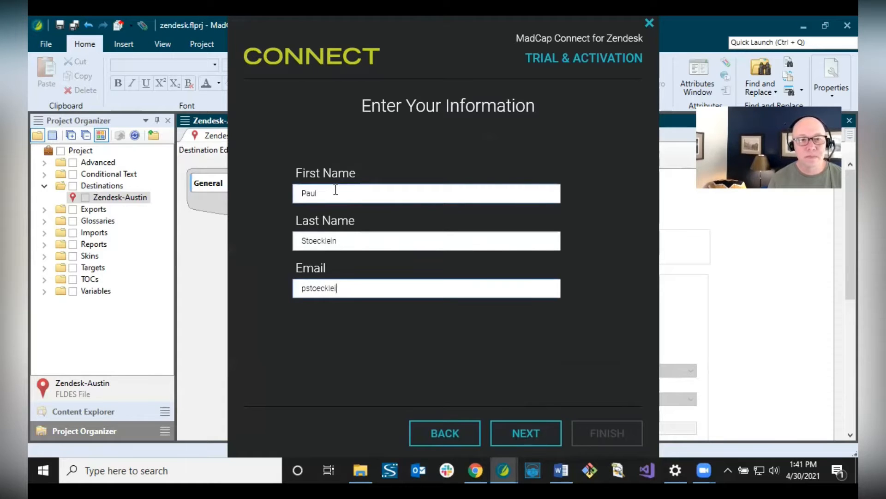
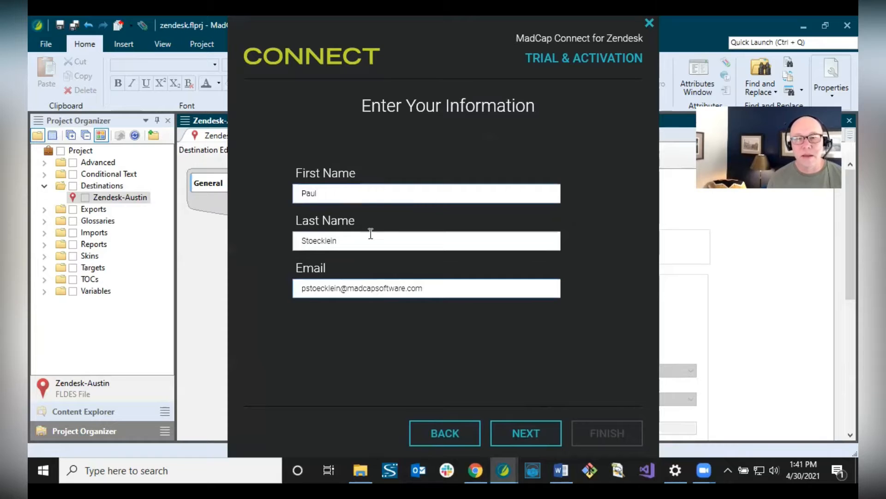
{"action": "left_click", "coordinate": [527, 433]}
{"action": "left_click", "coordinate": [528, 433]}
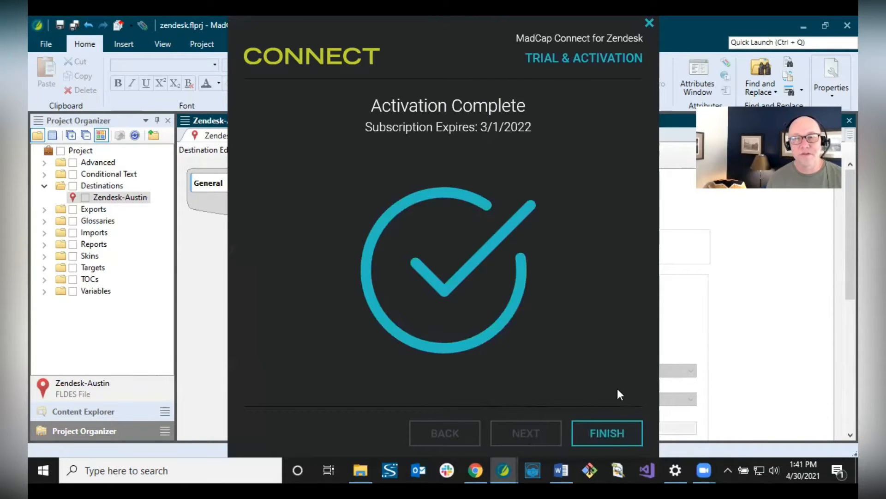
{"action": "left_click", "coordinate": [608, 434]}
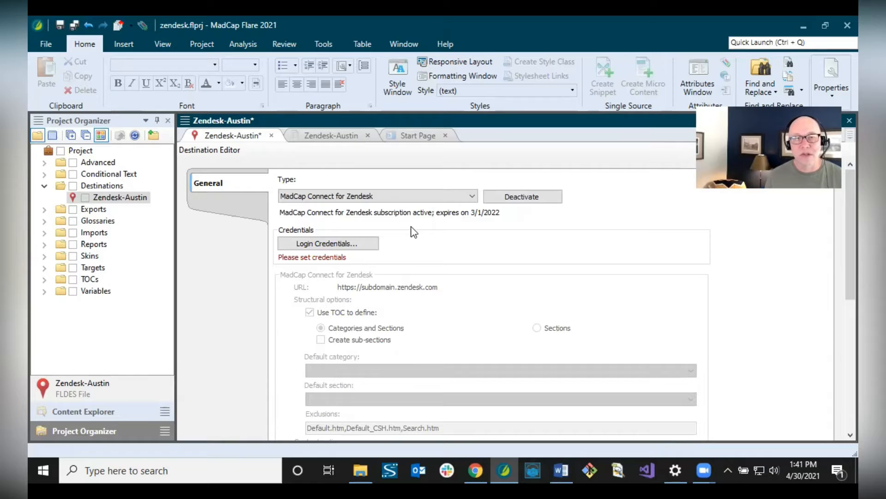
- Open the Zendesk login credentials prompt and close it without entering a subdomain
{"action": "left_click", "coordinate": [329, 243]}
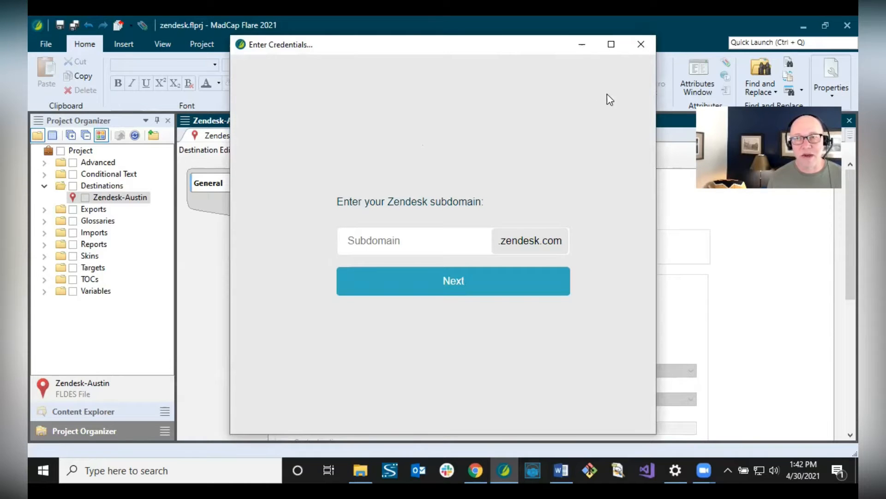
{"action": "left_click", "coordinate": [641, 45]}
- Open Flare's Options from the File menu and cancel out without changes
{"action": "left_click", "coordinate": [40, 44]}
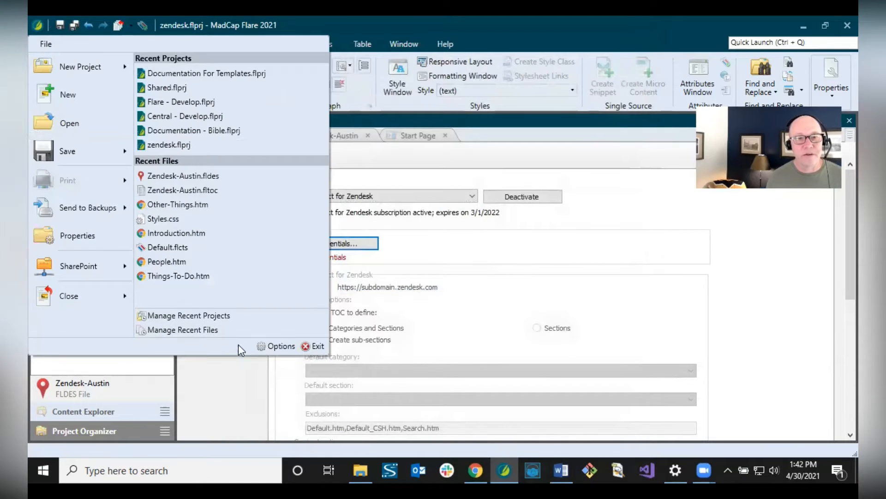
{"action": "left_click", "coordinate": [267, 346]}
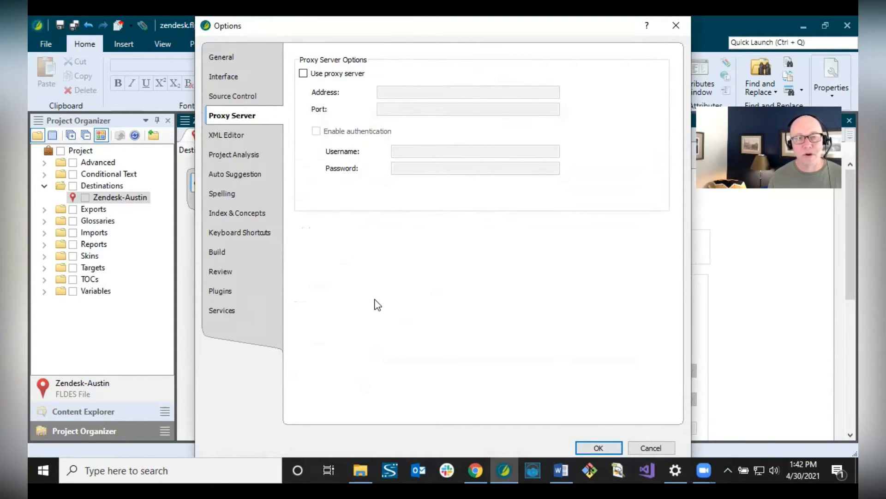
{"action": "left_click", "coordinate": [646, 447]}
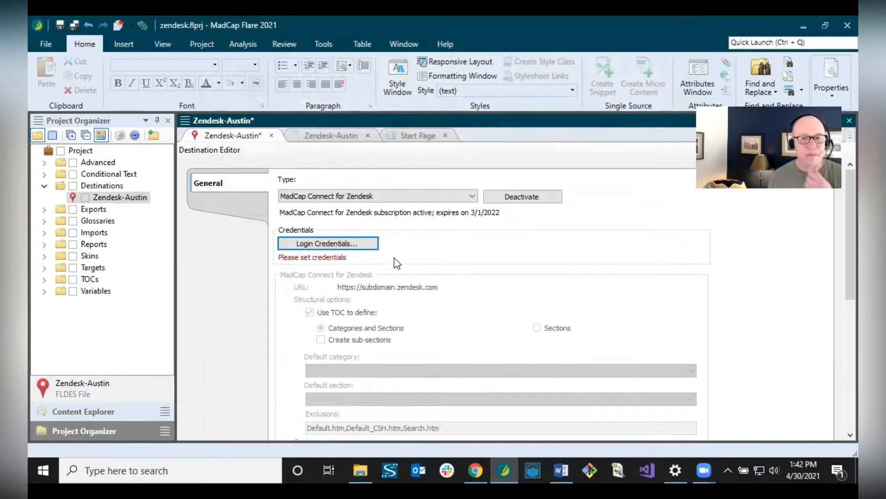
{"action": "left_click", "coordinate": [333, 248]}
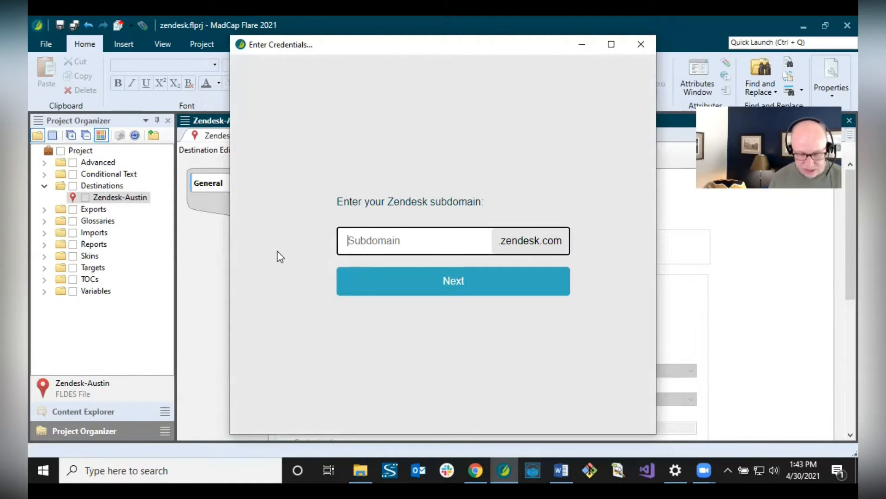
{"action": "type", "text": "fictio"}
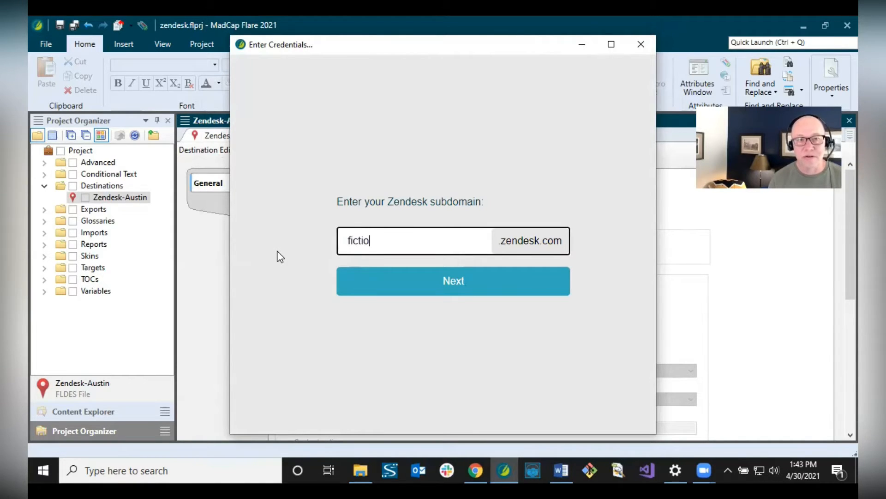
{"action": "type", "text": "nsoft"}
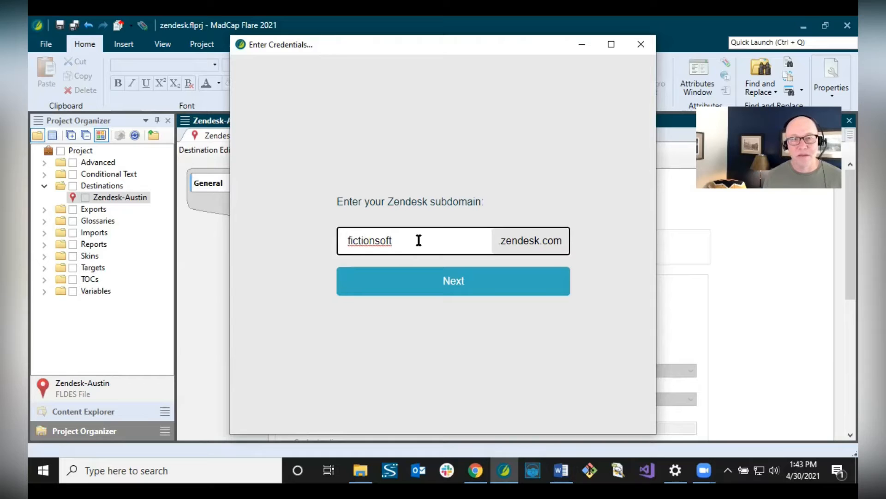
{"action": "left_click", "coordinate": [447, 274]}
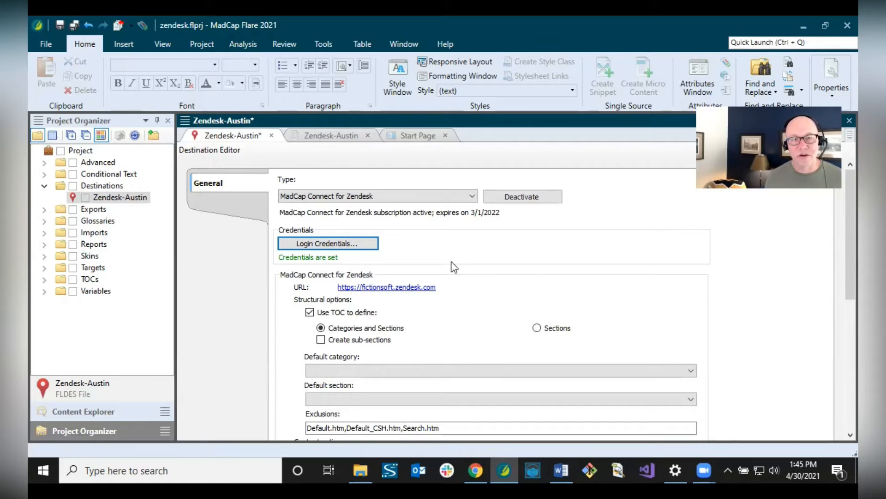
- Open the Zendesk-Austin TOC and expand its Music and Things to Do books
{"action": "scroll", "coordinate": [535, 280], "scroll_direction": "down", "scroll_amount": 3}
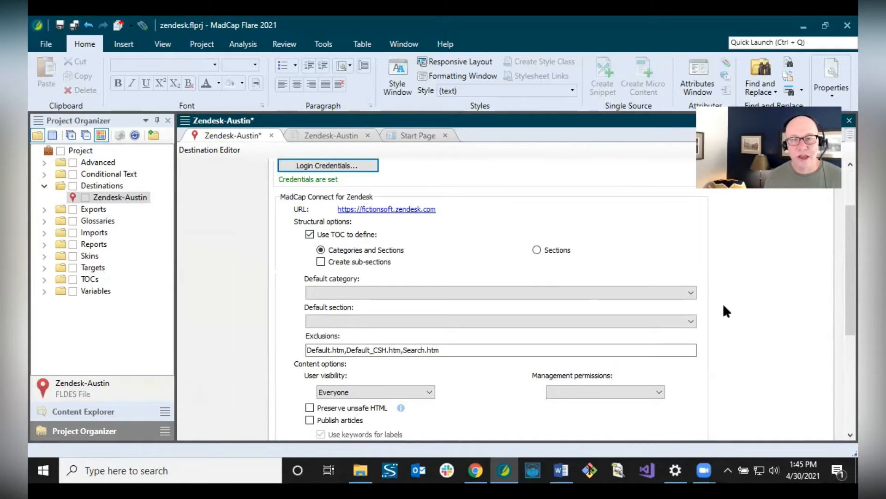
{"action": "scroll", "coordinate": [837, 309], "scroll_direction": "down", "scroll_amount": 1}
{"action": "scroll", "coordinate": [839, 318], "scroll_direction": "down", "scroll_amount": 1}
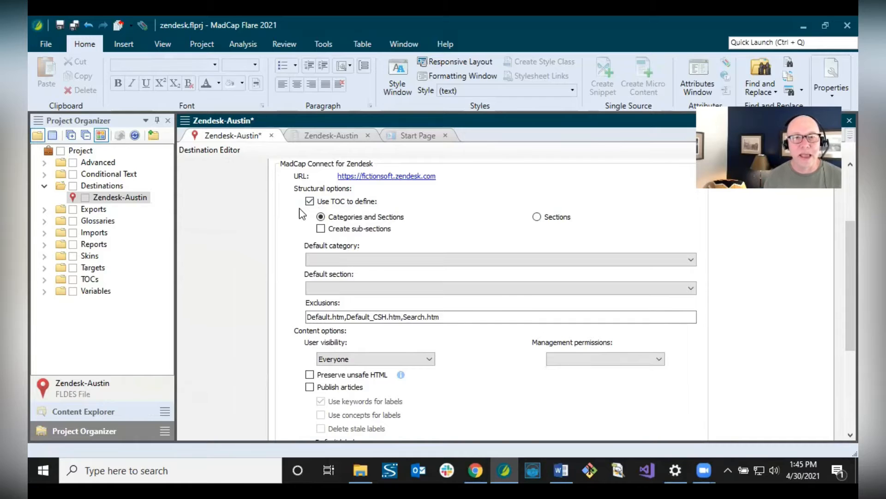
{"action": "left_click", "coordinate": [305, 137]}
{"action": "left_click", "coordinate": [190, 189]}
{"action": "left_click", "coordinate": [191, 177]}
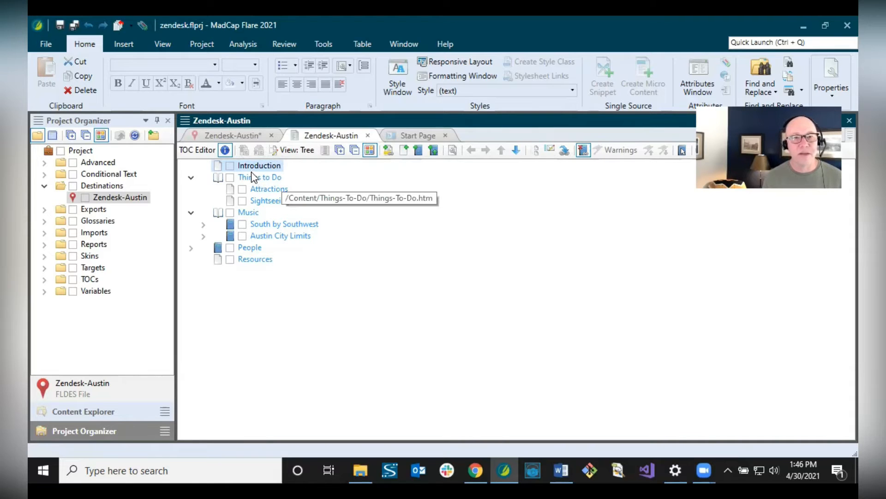
- Turn off Use TOC to define for Zendesk-Austin and open Zendesk Guide admin in Chrome
{"action": "left_click", "coordinate": [227, 136]}
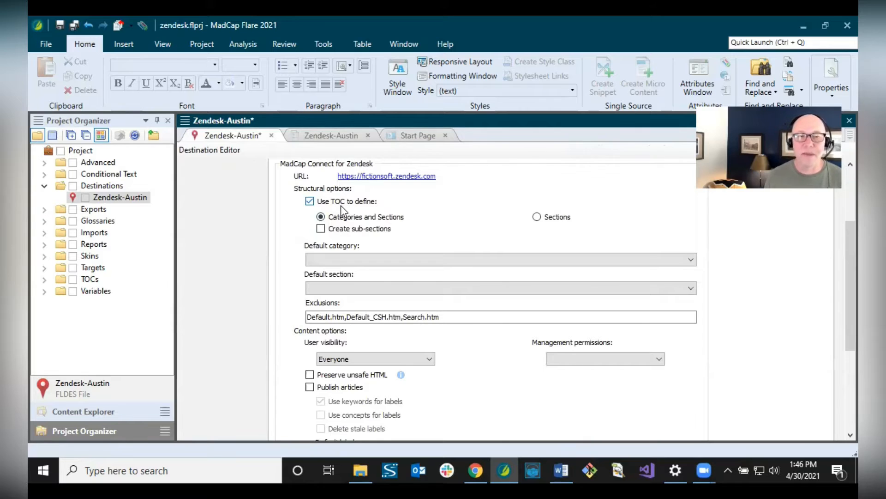
{"action": "left_click", "coordinate": [309, 201]}
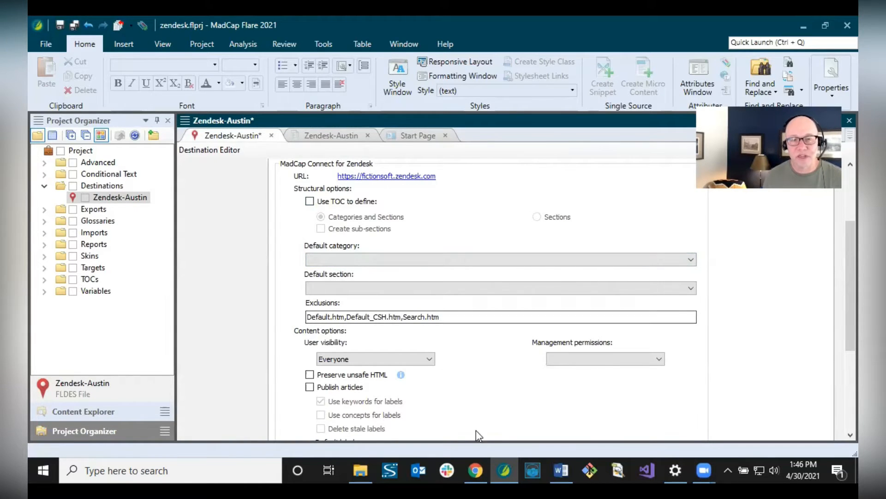
{"action": "left_click", "coordinate": [479, 467]}
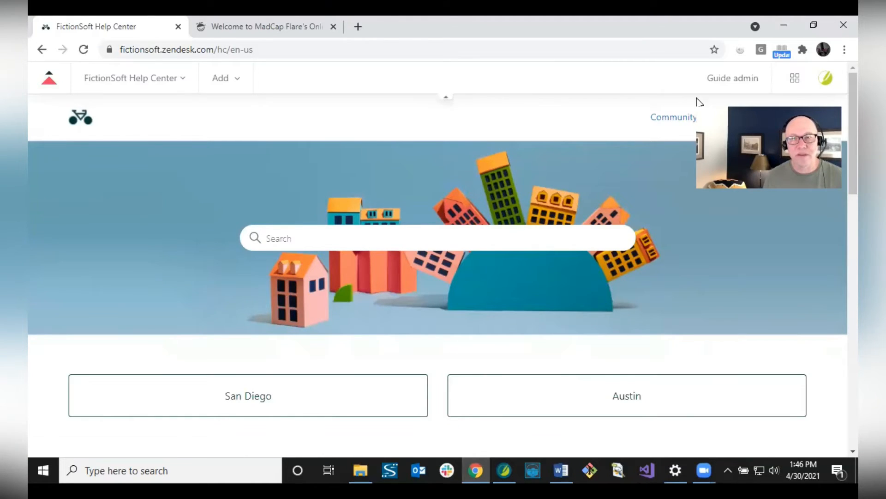
{"action": "left_click", "coordinate": [719, 83]}
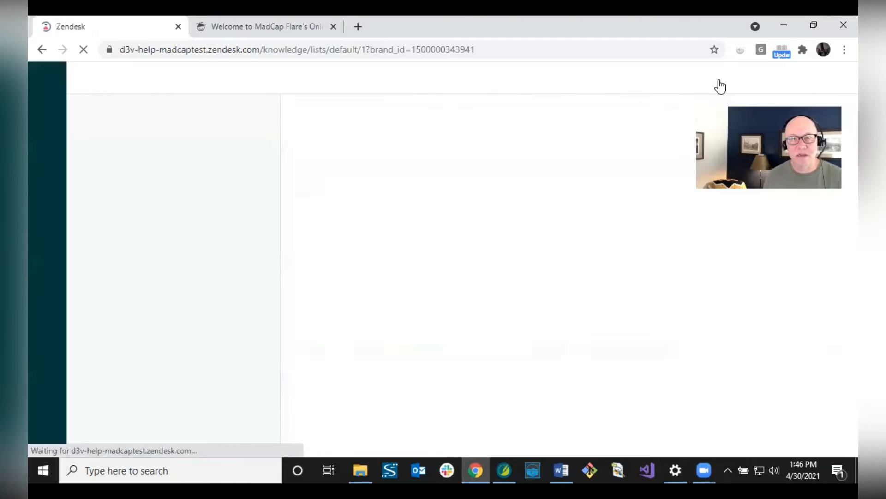
- In Arrange articles, view the Austin category's Other Austin section, then return to the category list
{"action": "left_click", "coordinate": [48, 185]}
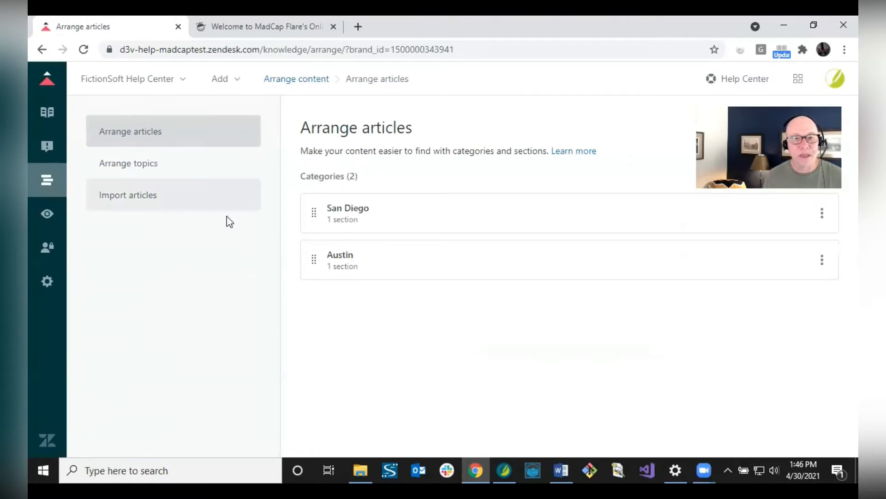
{"action": "left_click", "coordinate": [366, 263]}
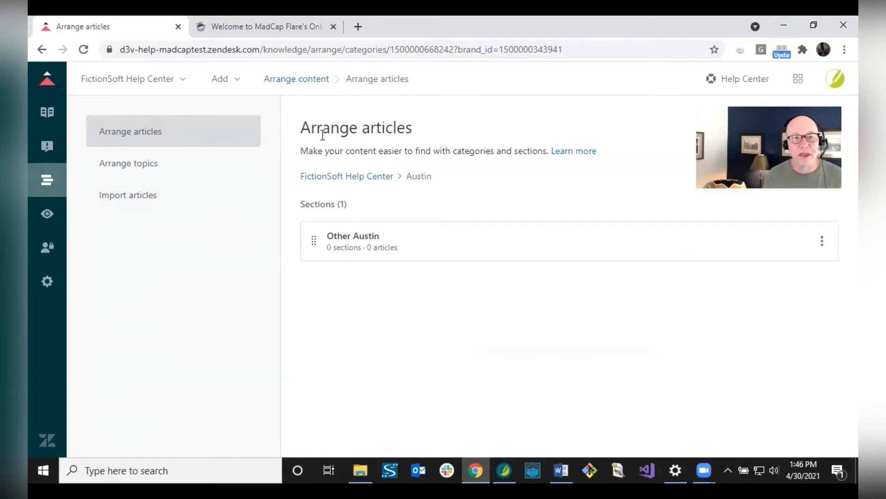
{"action": "left_click", "coordinate": [339, 177]}
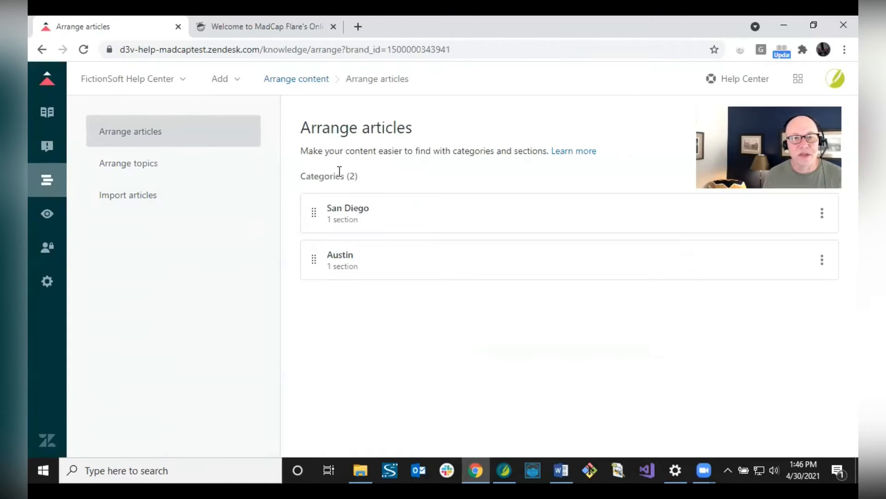
- Set default category Austin and default section Other Austin, and re-enable Use TOC to define
{"action": "mouse_move", "coordinate": [508, 471]}
{"action": "left_click", "coordinate": [506, 433]}
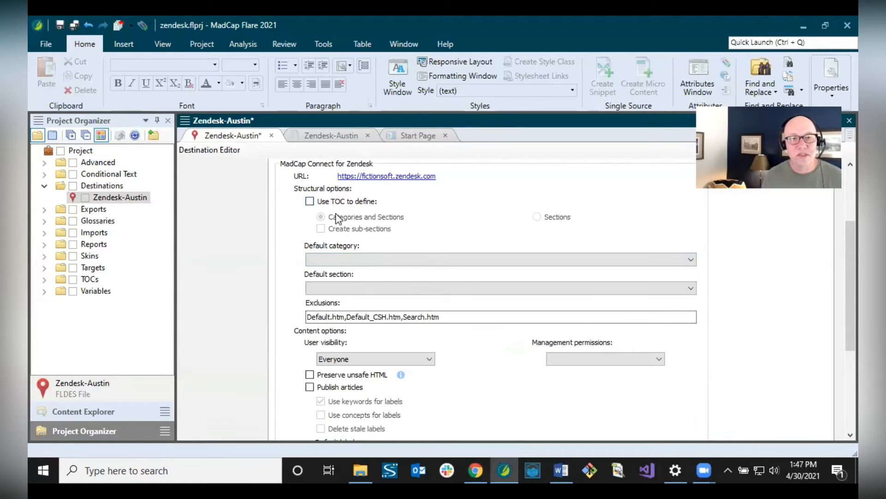
{"action": "left_click", "coordinate": [341, 261]}
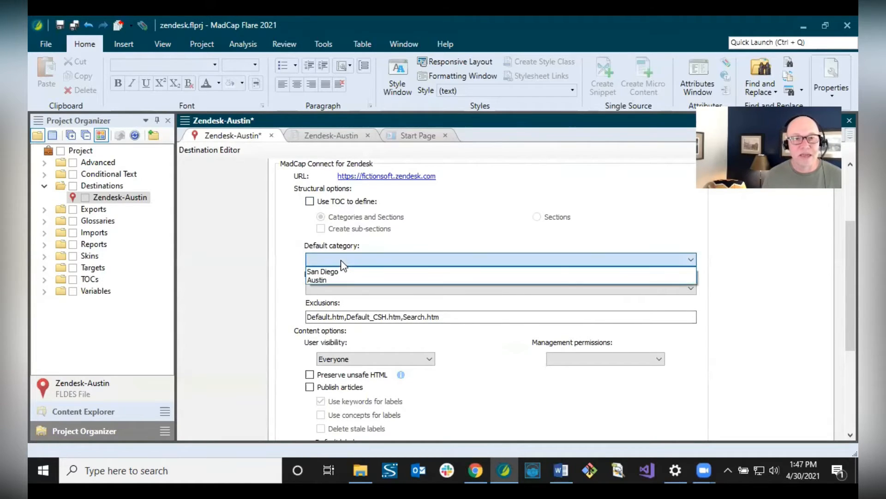
{"action": "left_click", "coordinate": [326, 277]}
{"action": "left_click", "coordinate": [336, 284]}
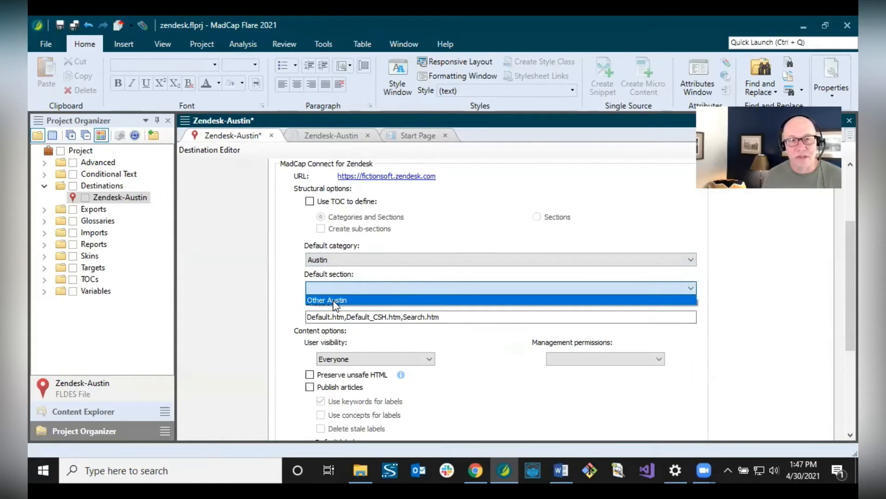
{"action": "left_click", "coordinate": [336, 300]}
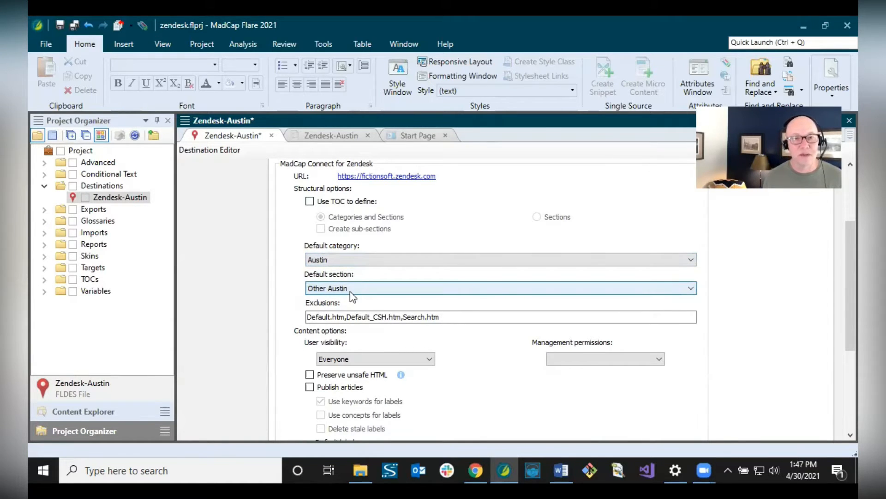
{"action": "left_click", "coordinate": [310, 201]}
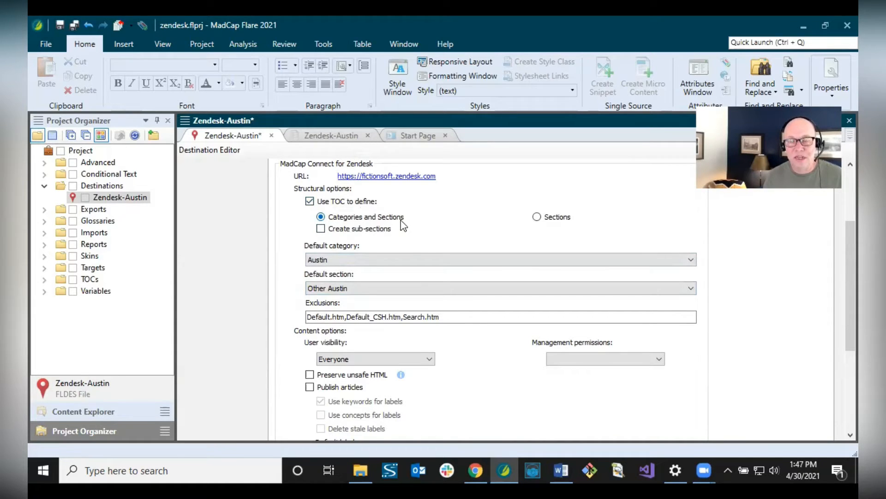
{"action": "left_click", "coordinate": [475, 470]}
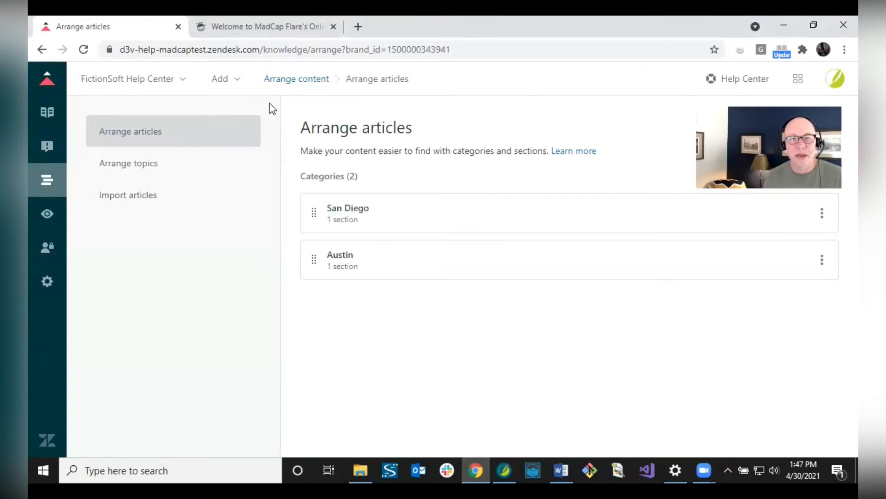
- View the public FictionSoft Help Center, then reopen the Zendesk-Austin TOC in Flare
{"action": "left_click", "coordinate": [729, 82]}
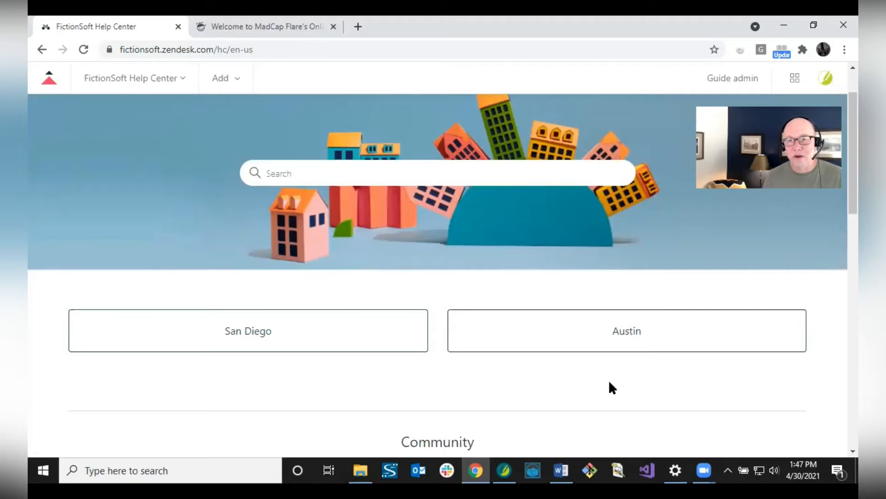
{"action": "left_click", "coordinate": [504, 470]}
{"action": "left_click", "coordinate": [318, 135]}
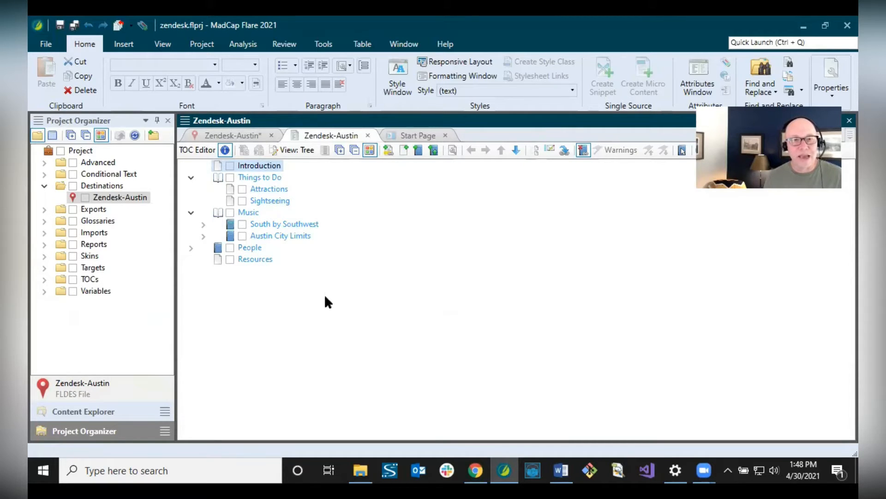
- Make the Zendesk-Austin TOC define Sections only, checking the TOC structure afterwards
{"action": "left_click", "coordinate": [239, 135]}
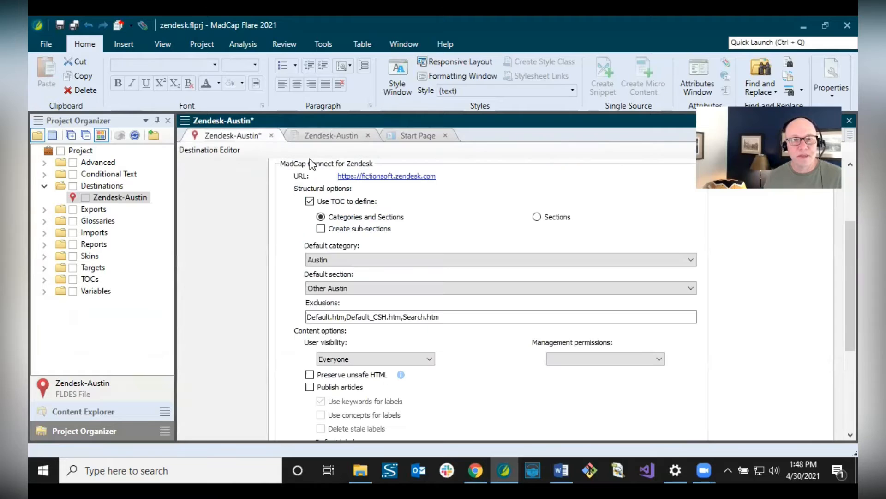
{"action": "left_click", "coordinate": [477, 469]}
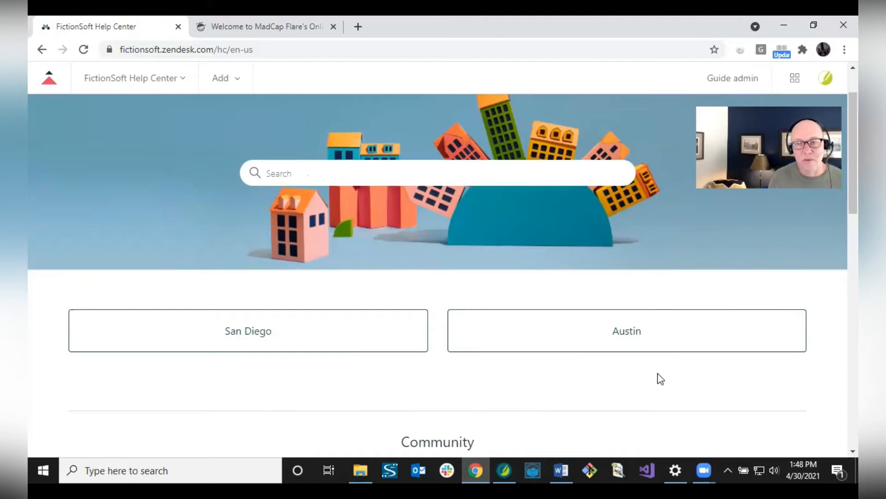
{"action": "left_click", "coordinate": [504, 469]}
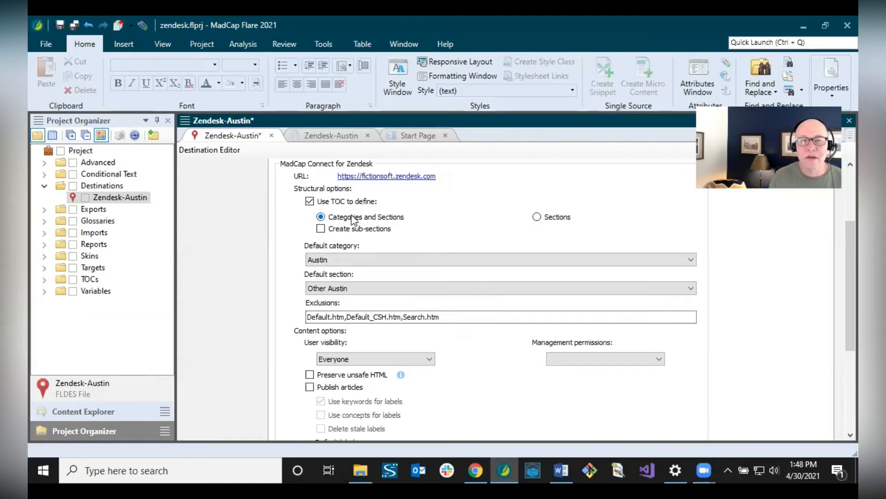
{"action": "left_click", "coordinate": [537, 217]}
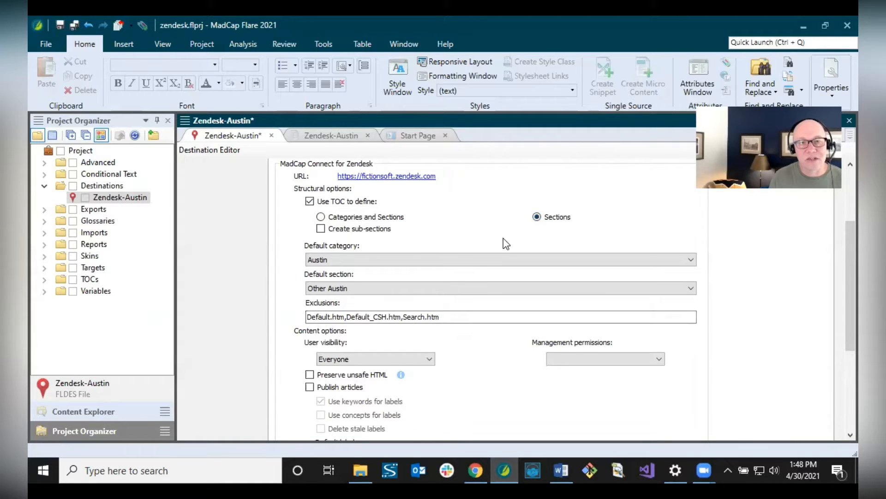
{"action": "left_click", "coordinate": [342, 134]}
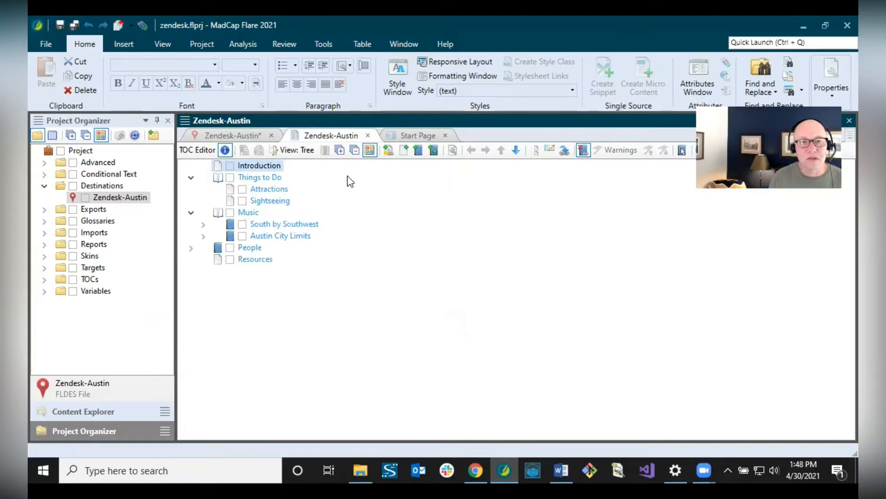
{"action": "left_click", "coordinate": [243, 137]}
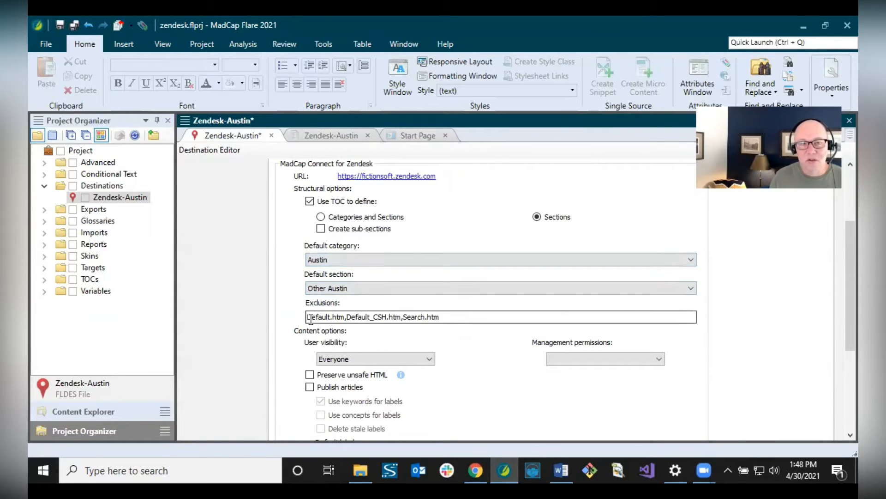
- Review the exclusions Default.htm, Default_CSH.htm, Search.htm unchanged, then show the Content Explorer files
{"action": "left_click", "coordinate": [458, 319]}
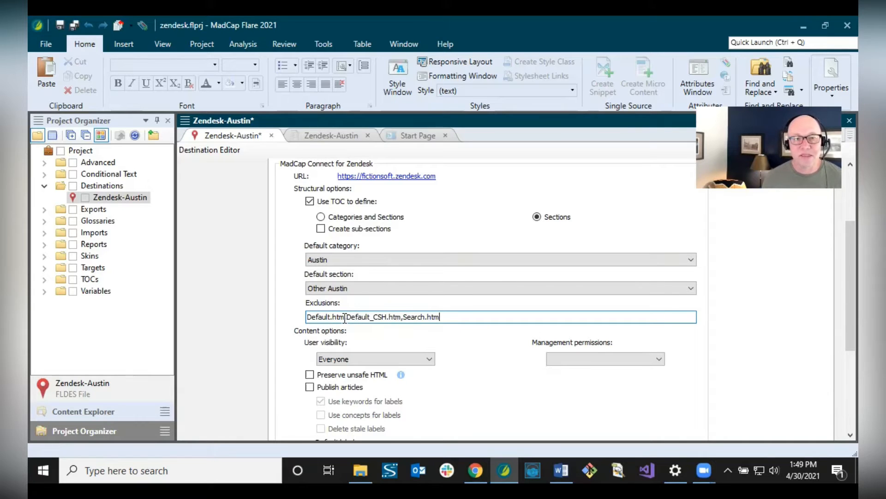
{"action": "left_click_drag", "start_coordinate": [345, 317], "coordinate": [303, 317]}
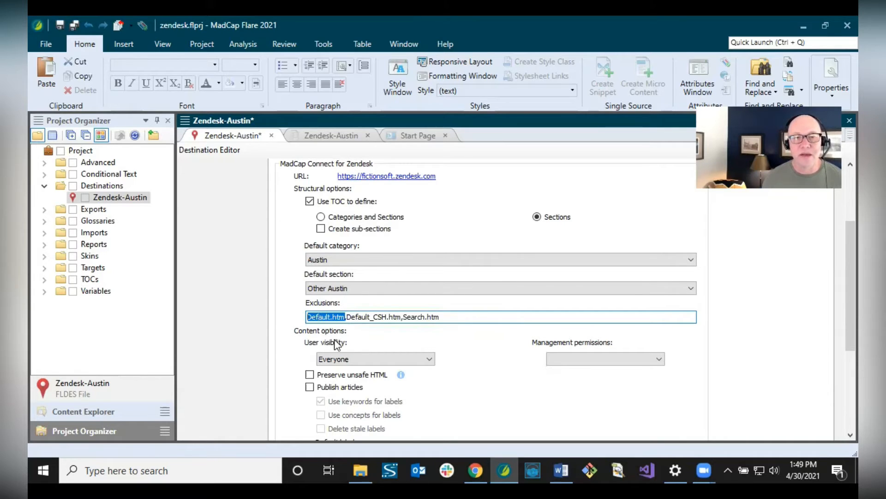
{"action": "left_click", "coordinate": [348, 317]}
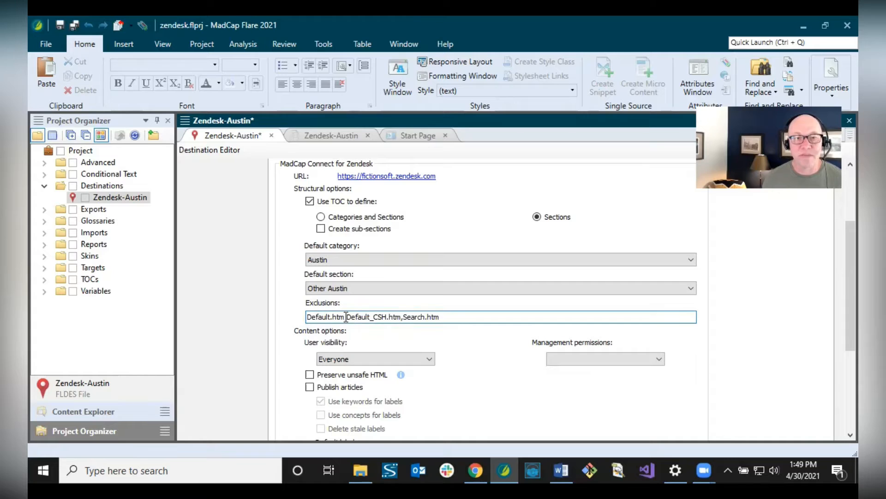
{"action": "left_click_drag", "start_coordinate": [347, 317], "coordinate": [446, 318]}
{"action": "left_click", "coordinate": [445, 317]}
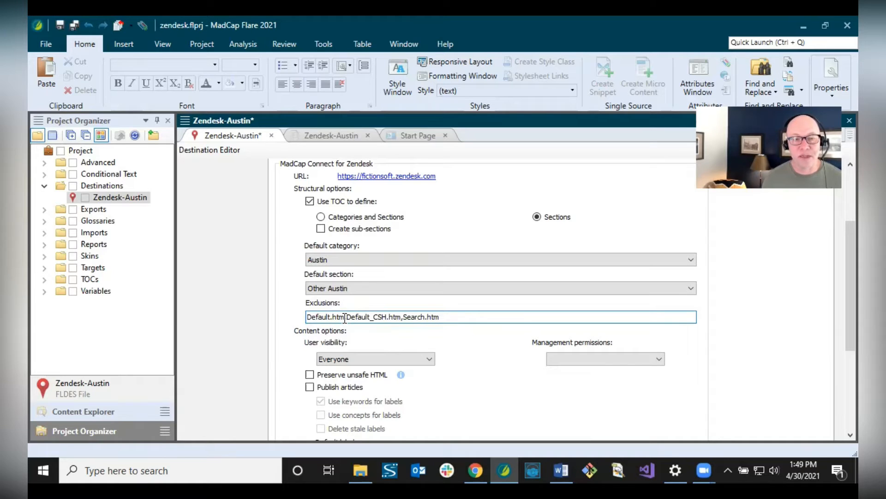
{"action": "left_click_drag", "start_coordinate": [344, 317], "coordinate": [303, 318]}
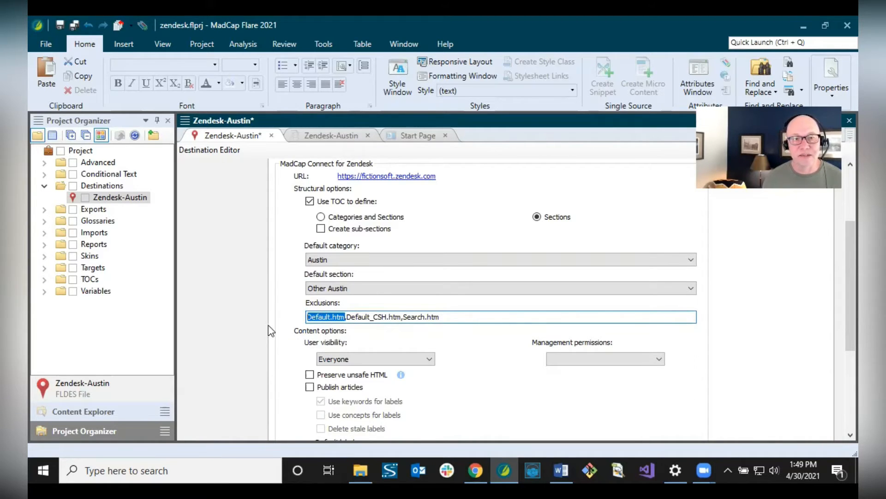
{"action": "left_click", "coordinate": [346, 317]}
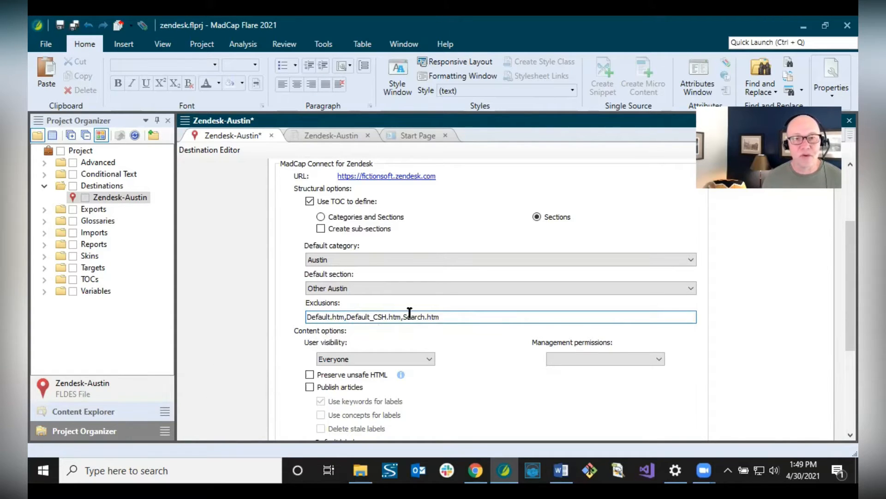
{"action": "left_click", "coordinate": [469, 317]}
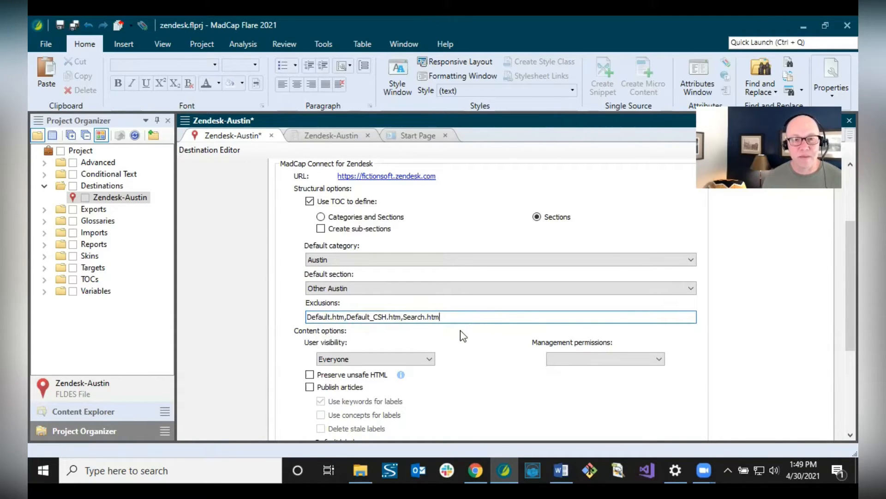
{"action": "left_click", "coordinate": [103, 412]}
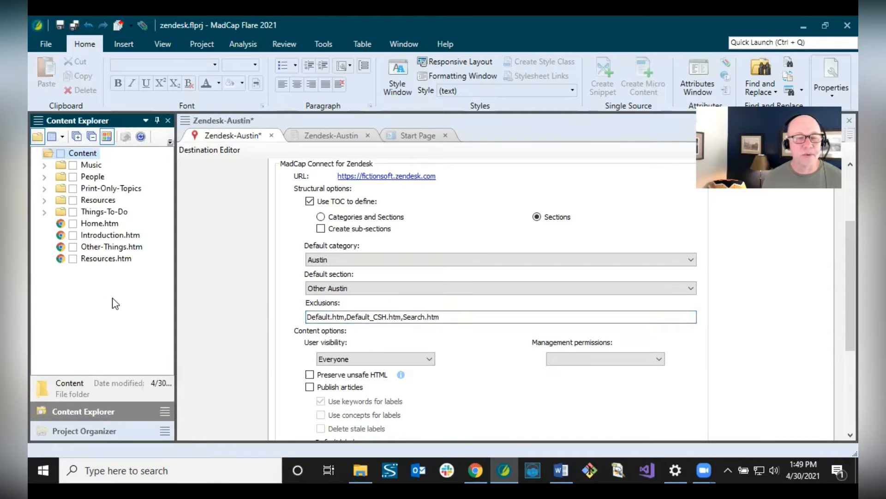
- Select Home.htm in Content Explorer, then return to the Project Organizer folder tree
{"action": "left_click", "coordinate": [99, 226]}
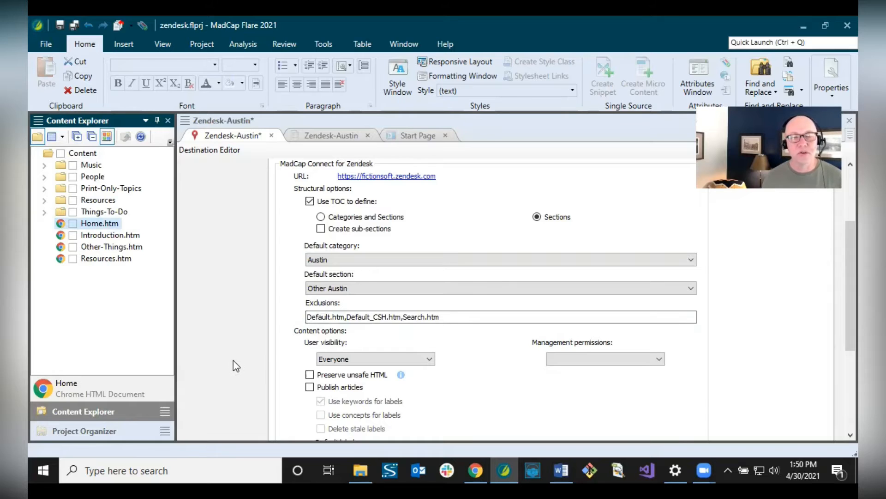
{"action": "left_click", "coordinate": [118, 428]}
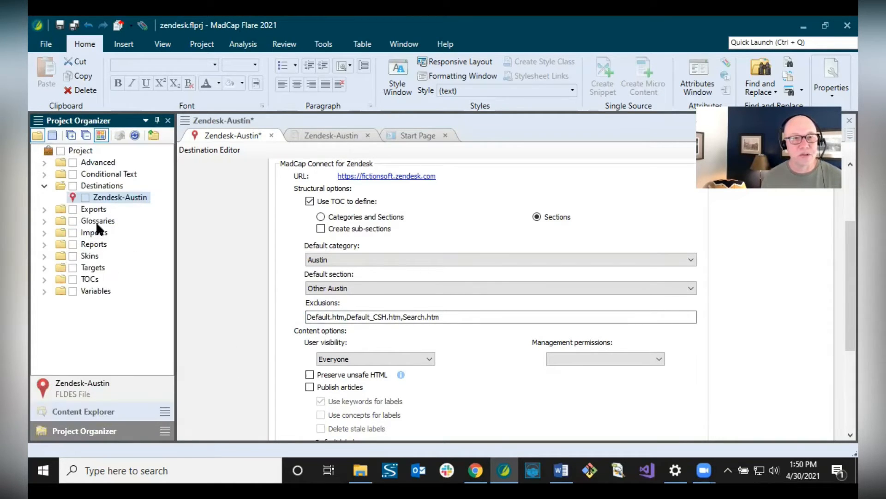
- Open the Default condition tag set, select its ZendeskHide tag, and return to the Zendesk-Austin destination
{"action": "left_click", "coordinate": [45, 174]}
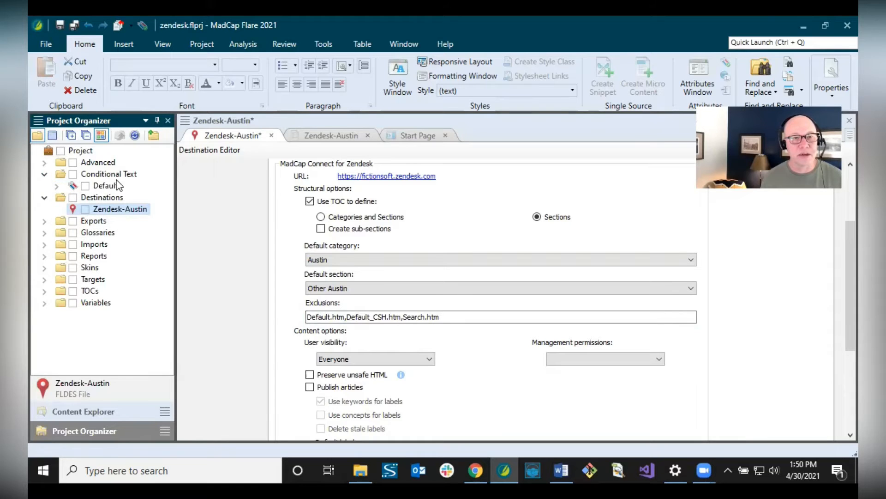
{"action": "left_click", "coordinate": [101, 190]}
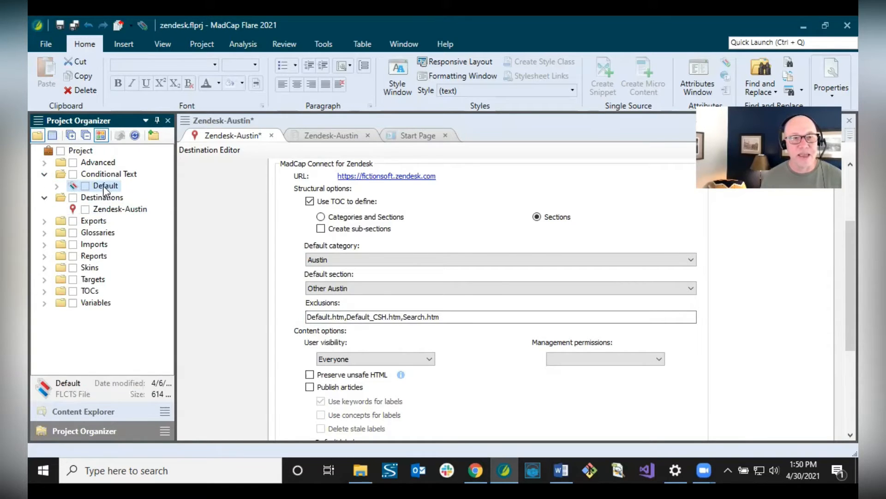
{"action": "double_click", "coordinate": [101, 189]}
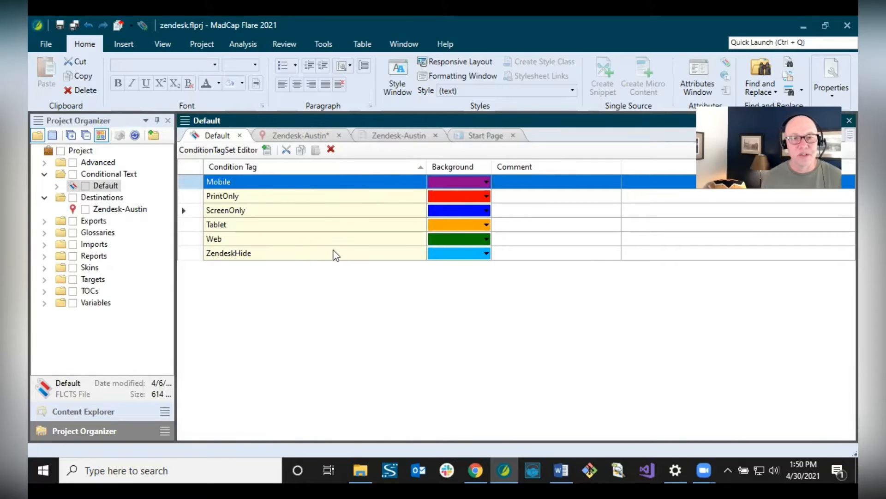
{"action": "left_click", "coordinate": [229, 257]}
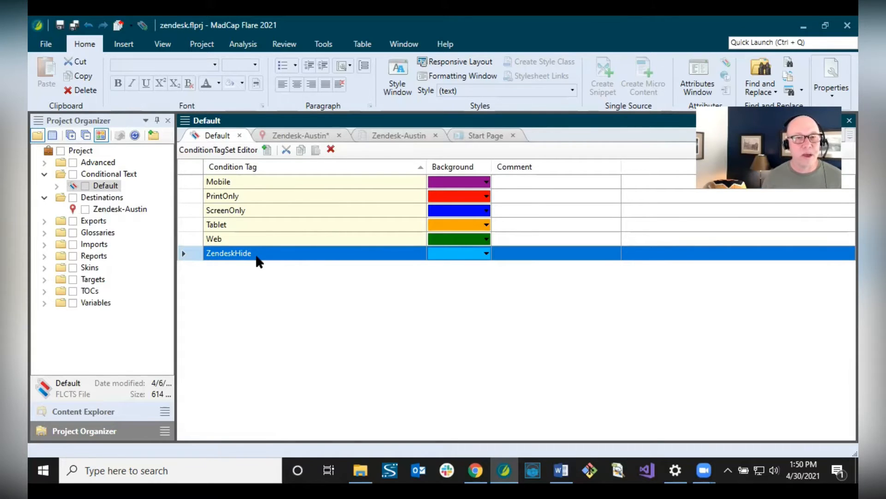
{"action": "left_click", "coordinate": [300, 135]}
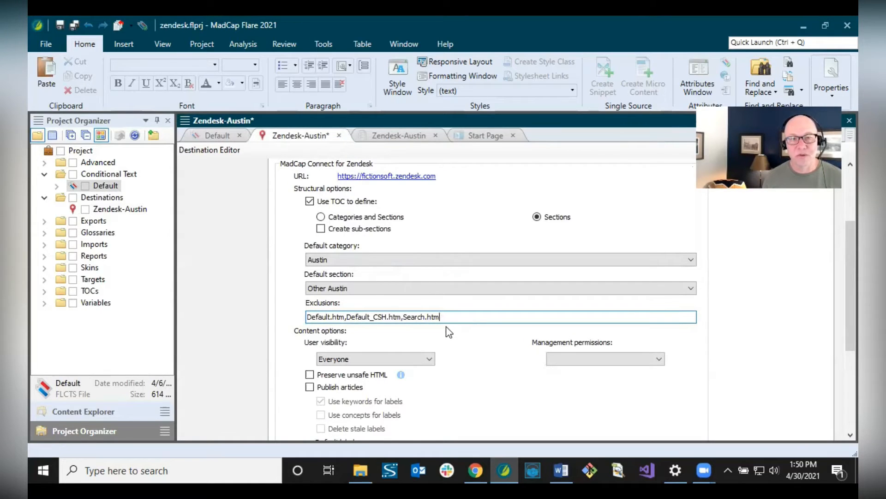
- Keep the destination's user visibility at Everyone and list the management permission groups
{"action": "scroll", "coordinate": [450, 332], "scroll_direction": "down", "scroll_amount": 3}
{"action": "scroll", "coordinate": [450, 331], "scroll_direction": "down", "scroll_amount": 3}
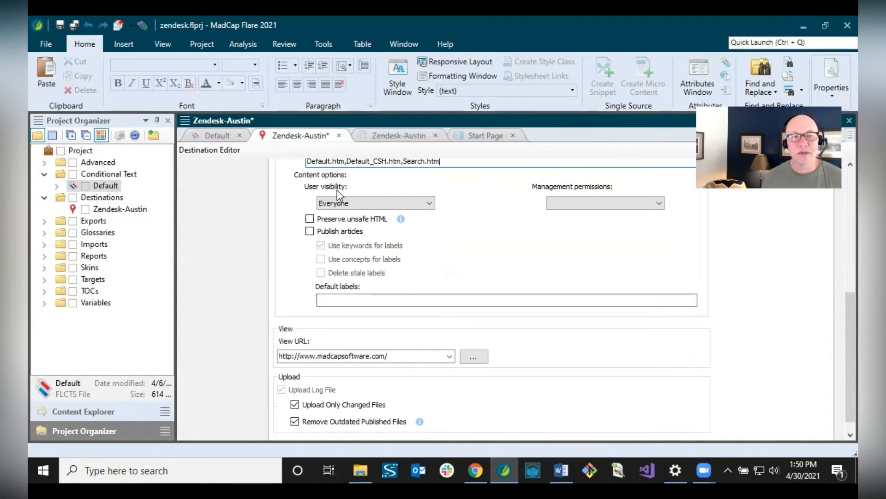
{"action": "left_click", "coordinate": [362, 203]}
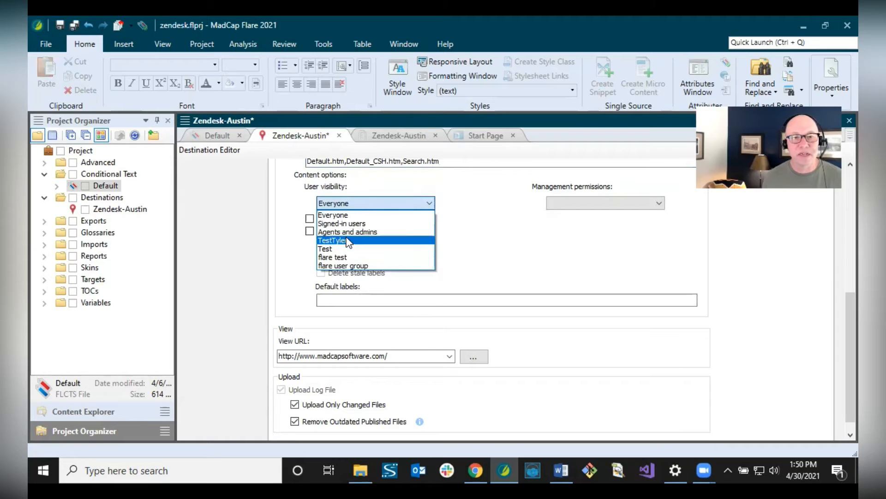
{"action": "left_click", "coordinate": [341, 204]}
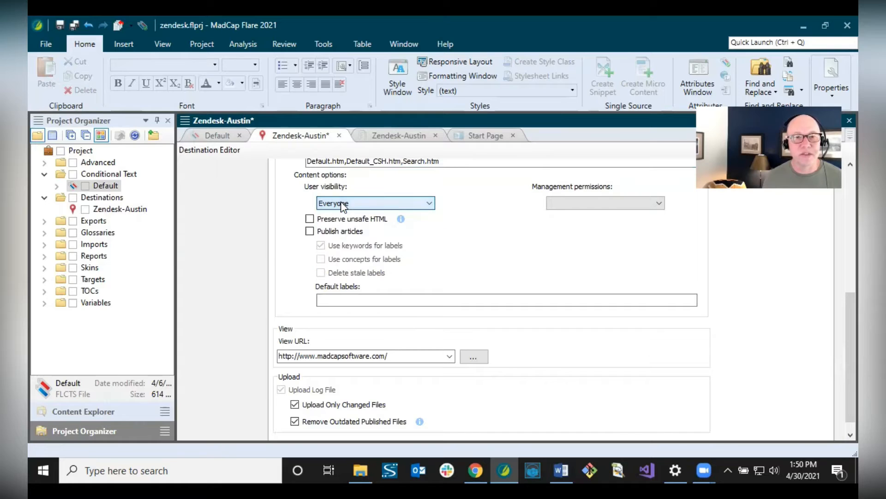
{"action": "left_click", "coordinate": [581, 207]}
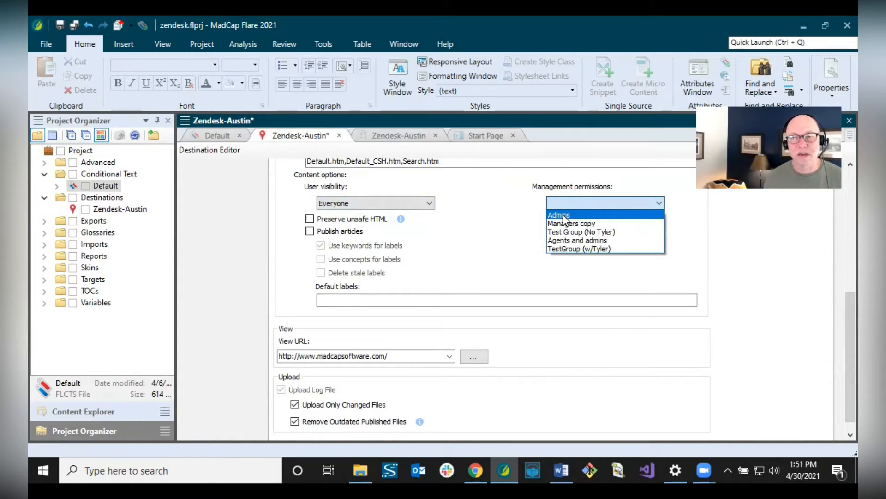
{"action": "left_click", "coordinate": [563, 214]}
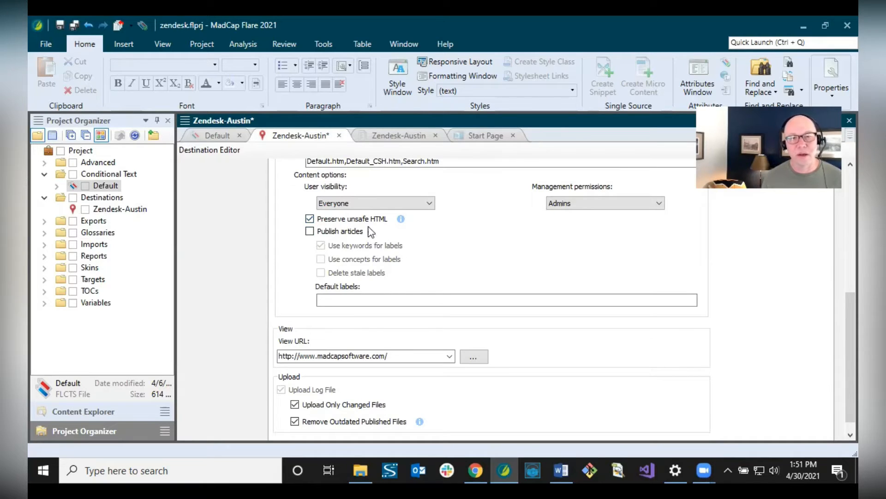
{"action": "left_click", "coordinate": [312, 221]}
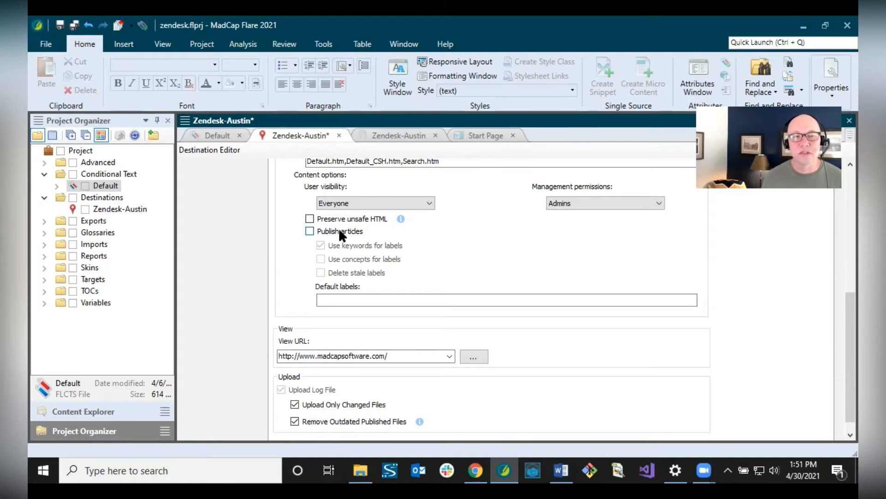
- Turn Publish articles on, toggling it off and on, and disable Use keywords for labels
{"action": "left_click", "coordinate": [310, 232]}
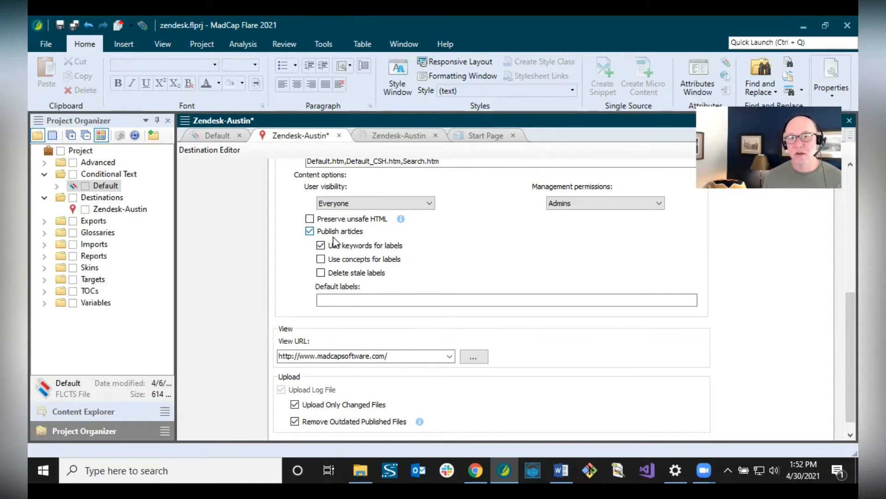
{"action": "left_click", "coordinate": [309, 233]}
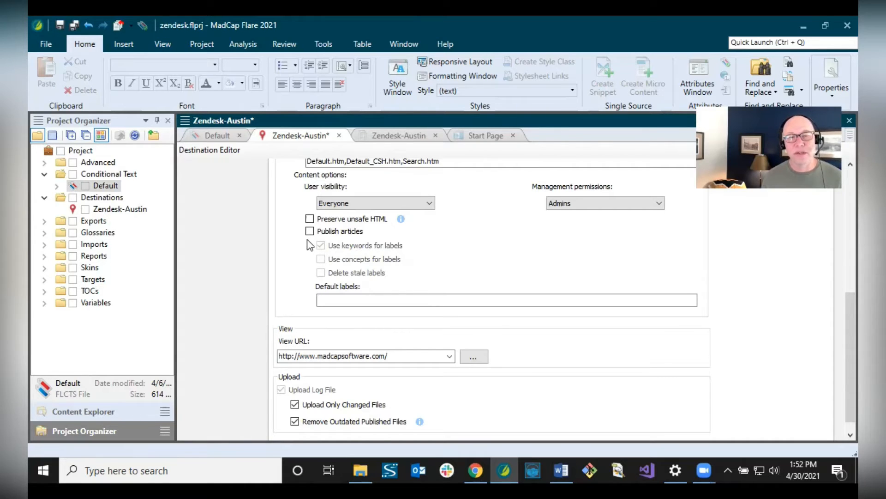
{"action": "left_click", "coordinate": [310, 231]}
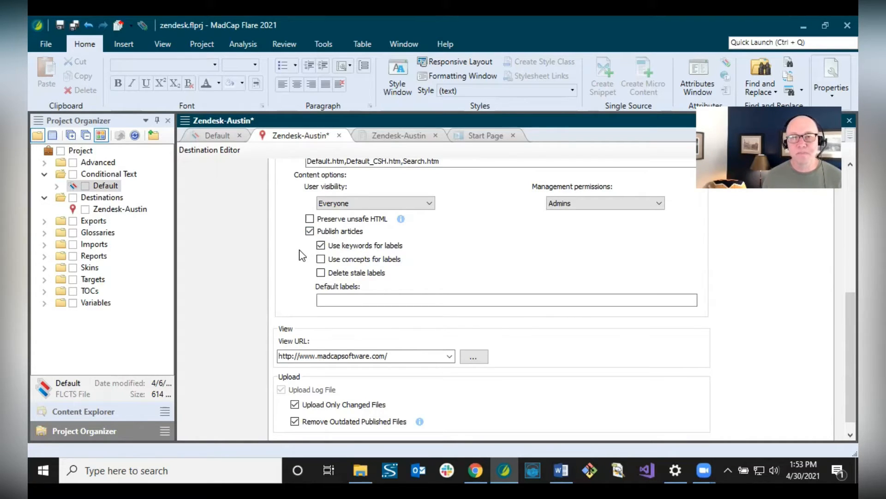
{"action": "left_click", "coordinate": [319, 246]}
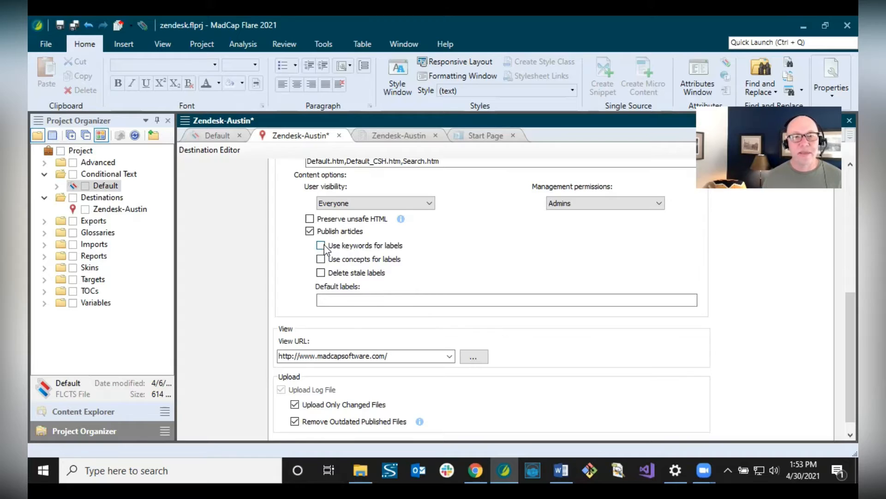
{"action": "left_click", "coordinate": [321, 259]}
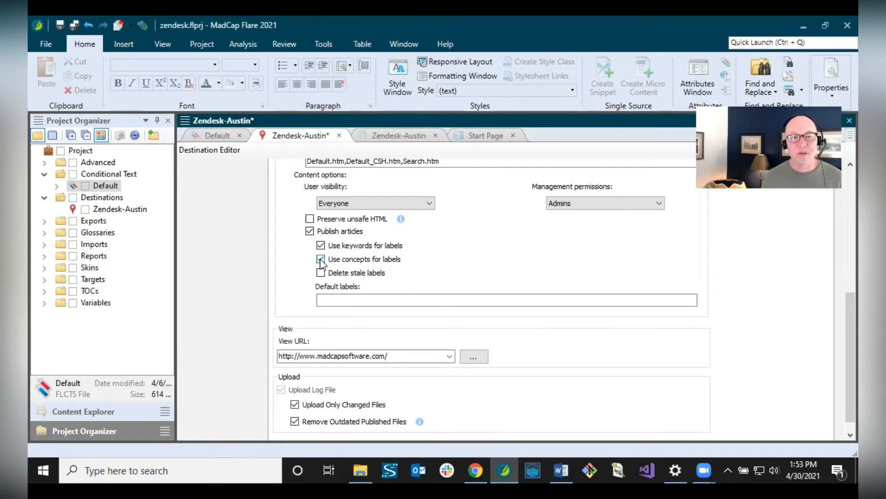
{"action": "left_click", "coordinate": [320, 259]}
{"action": "left_click", "coordinate": [321, 245]}
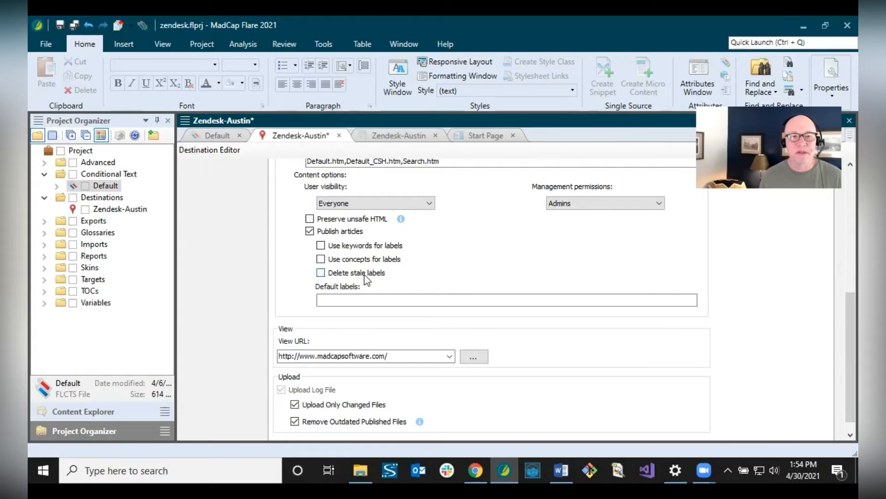
{"action": "left_click", "coordinate": [347, 299]}
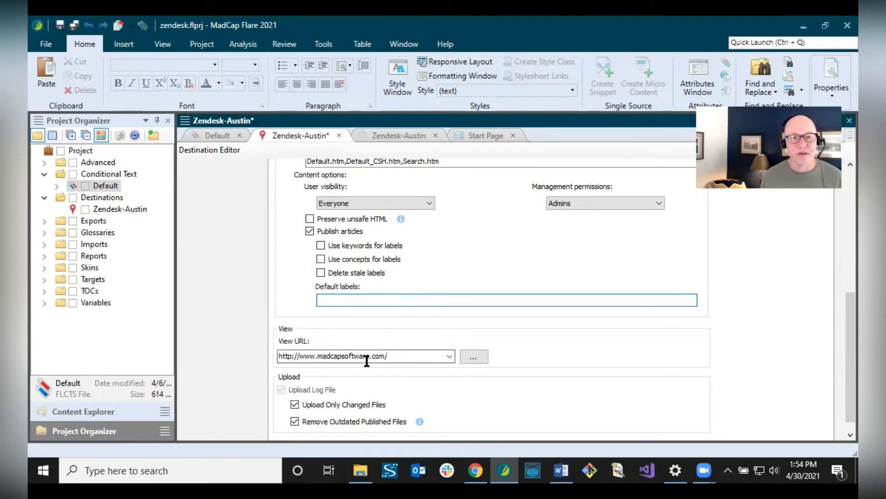
{"action": "scroll", "coordinate": [450, 346], "scroll_direction": "down", "scroll_amount": 1}
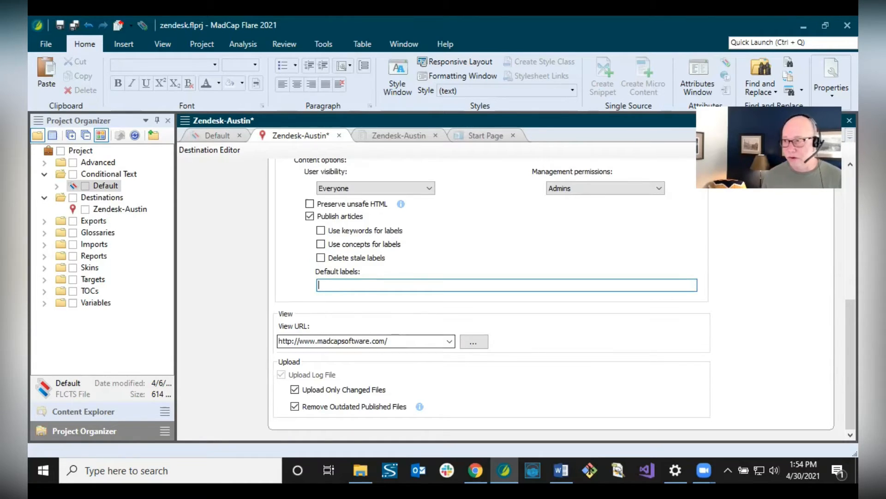
{"action": "key", "text": "alt+Tab"}
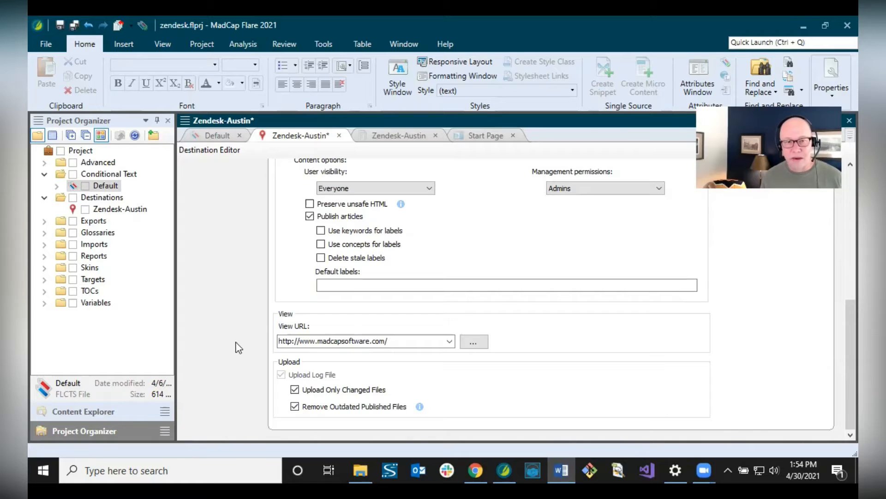
{"action": "left_click", "coordinate": [282, 341]}
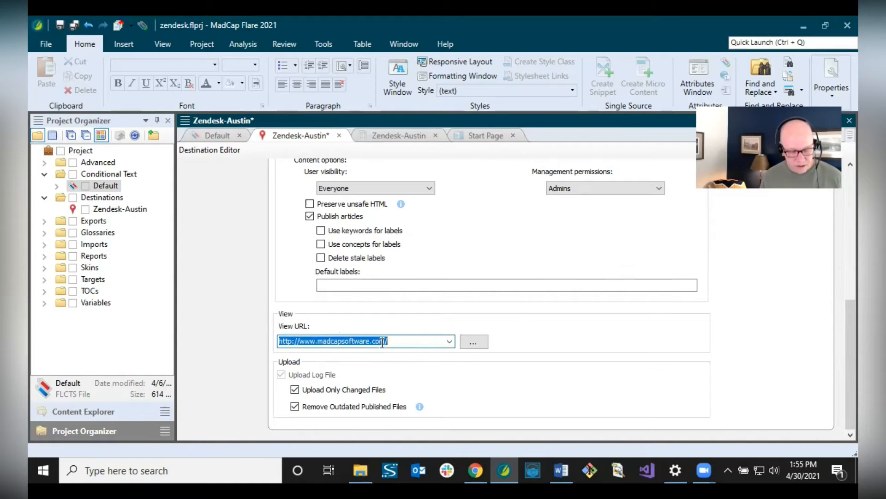
{"action": "type", "text": "https://fictionsoft.zendesk.com/hc/en-us"}
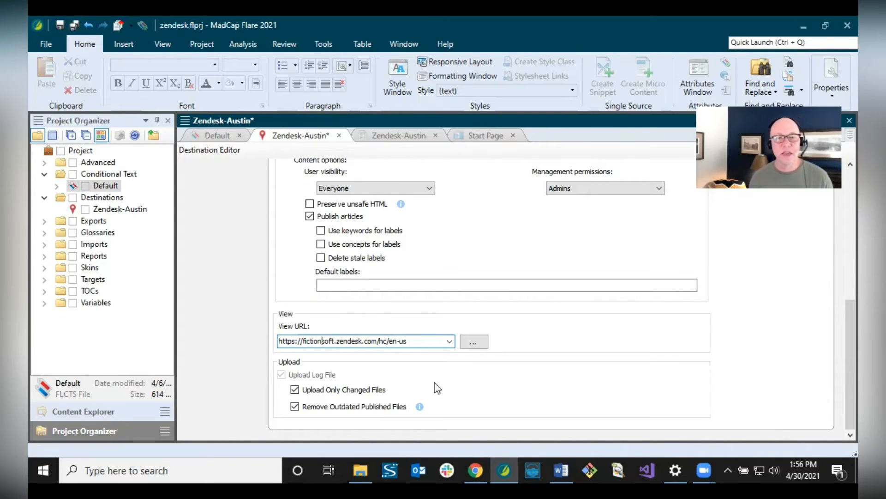
{"action": "scroll", "coordinate": [434, 382], "scroll_direction": "up", "scroll_amount": 10}
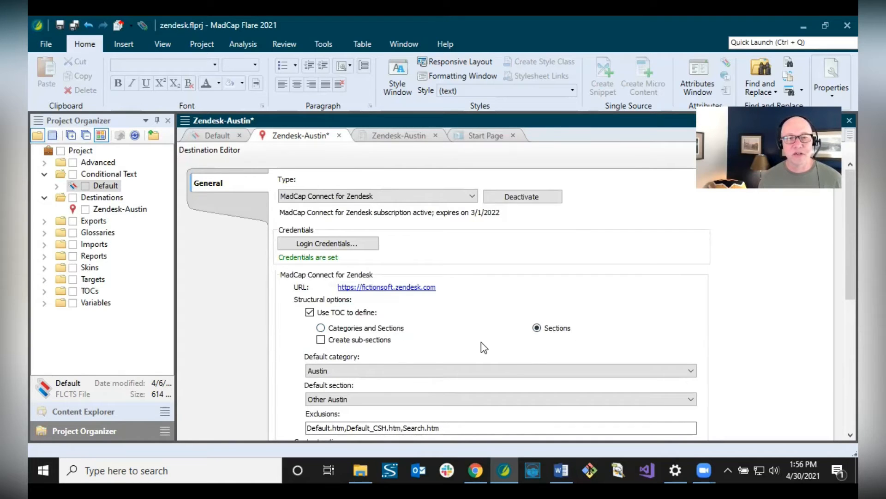
{"action": "scroll", "coordinate": [482, 345], "scroll_direction": "down", "scroll_amount": 10}
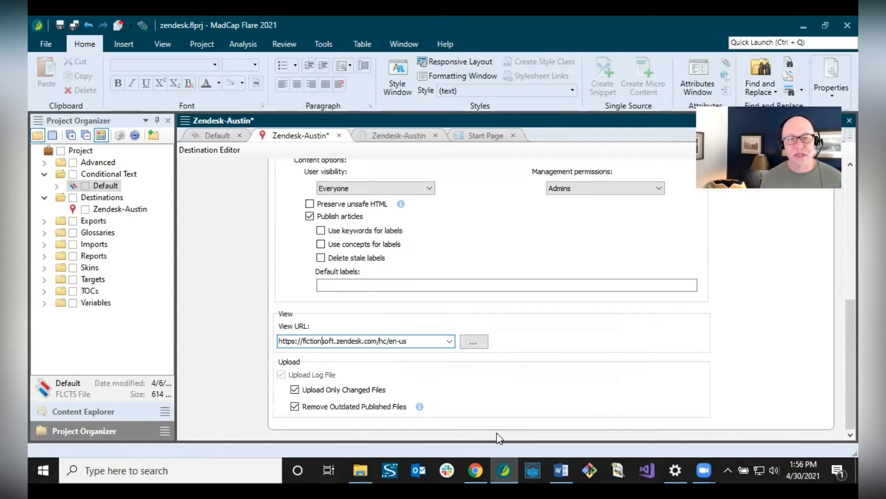
- Review the Introduction, Things to Do, Music and People TOC entries, then save the destination
{"action": "left_click", "coordinate": [397, 136]}
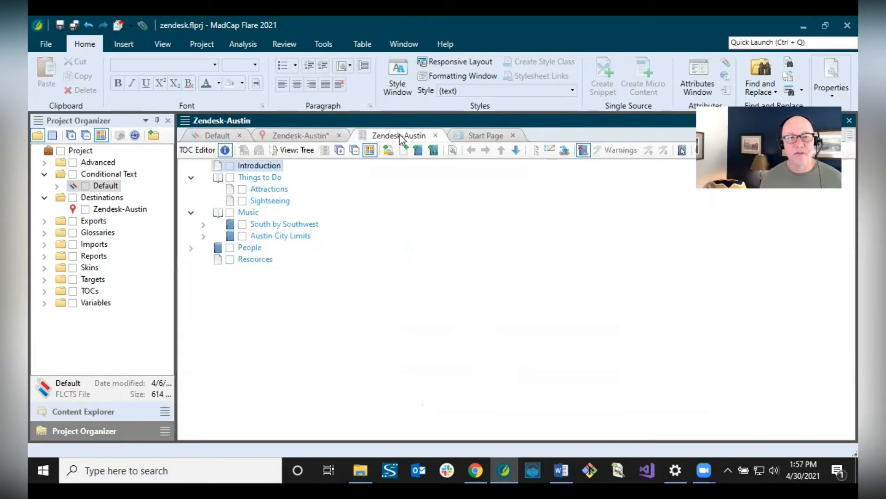
{"action": "left_click", "coordinate": [244, 213]}
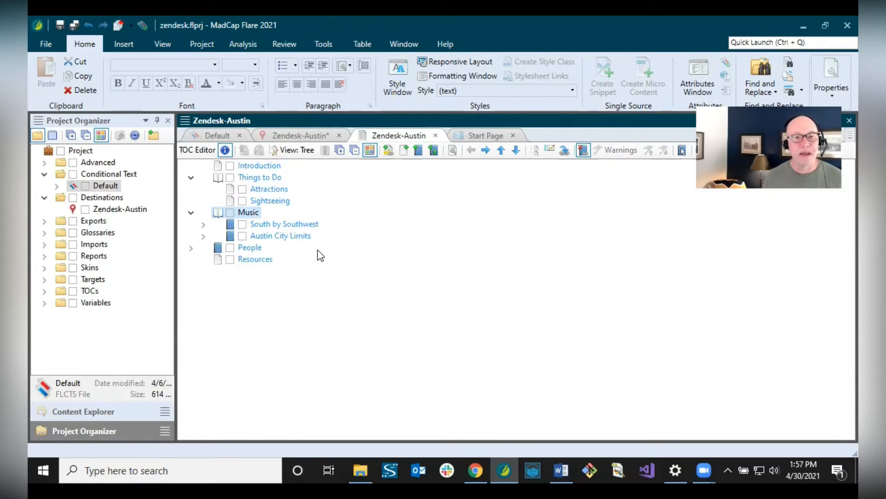
{"action": "left_click", "coordinate": [275, 168]}
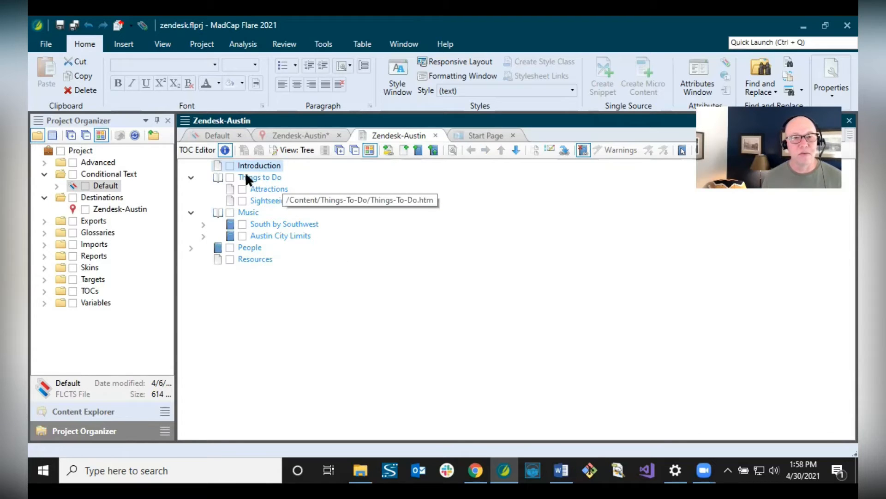
{"action": "left_click", "coordinate": [259, 177]}
{"action": "left_click", "coordinate": [240, 212]}
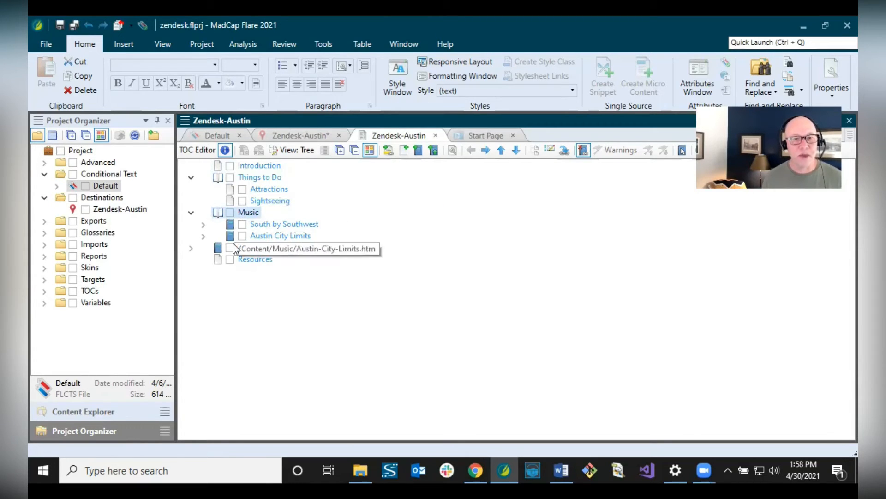
{"action": "left_click", "coordinate": [248, 248]}
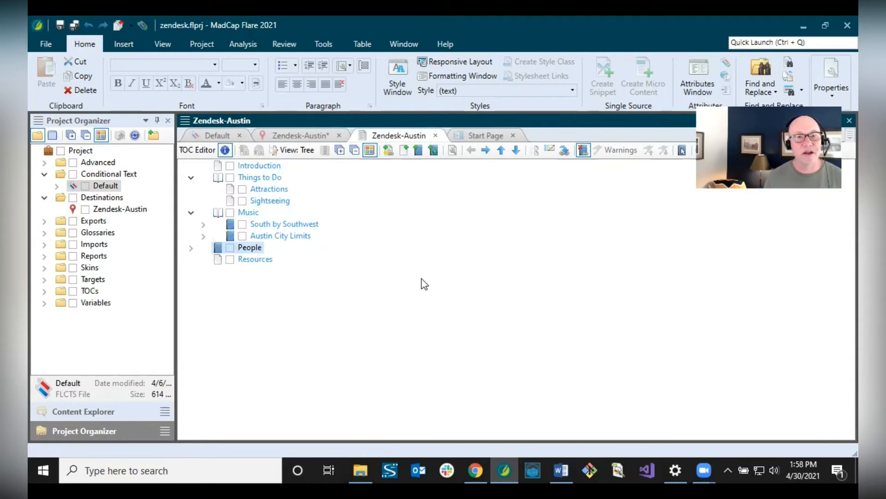
{"action": "left_click", "coordinate": [314, 135]}
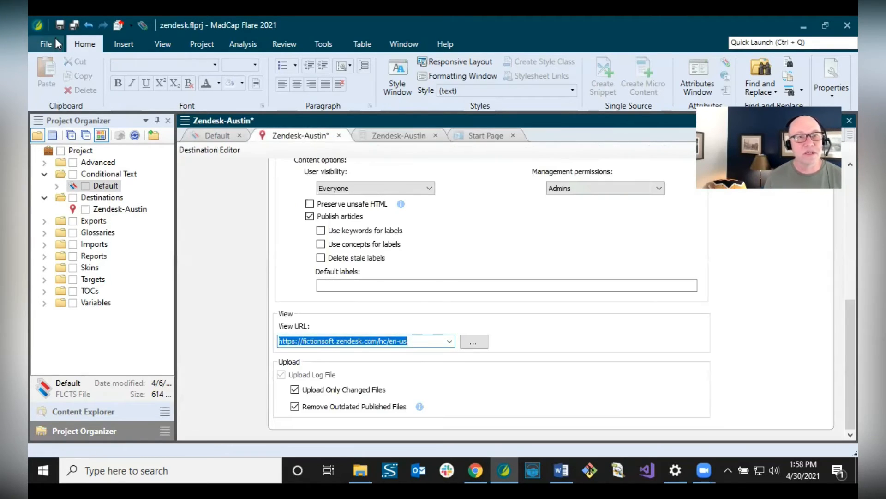
{"action": "left_click", "coordinate": [59, 25]}
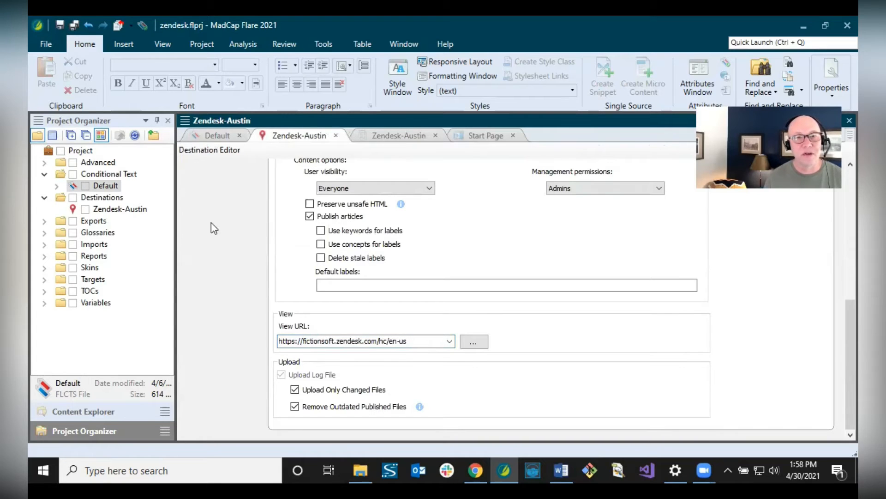
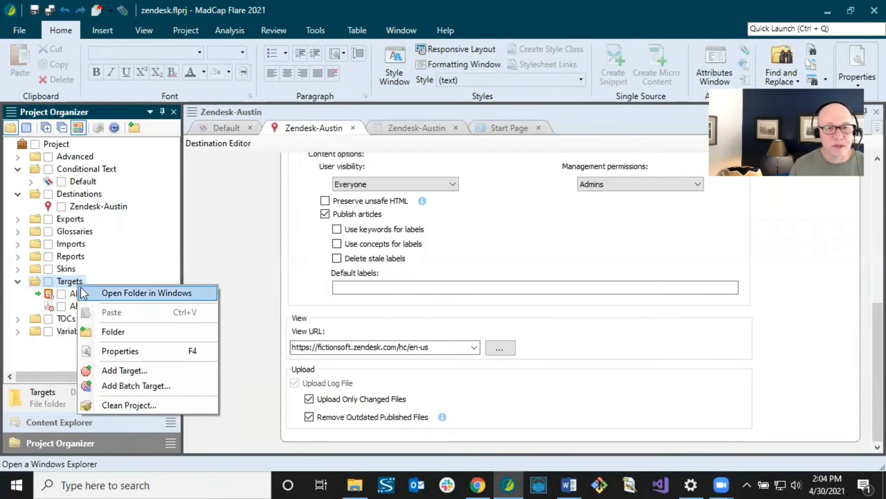
- Add a Clean XHTML target named Zendesk-Austin and select it for editing
{"action": "left_click", "coordinate": [112, 369]}
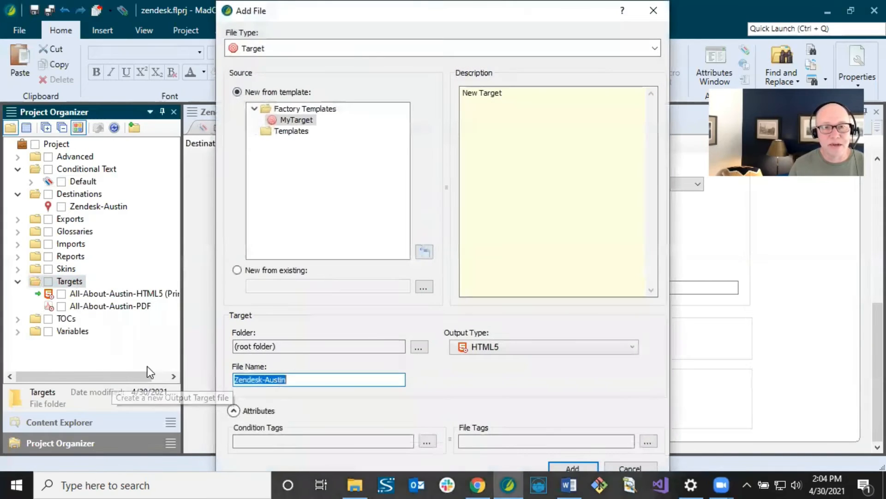
{"action": "left_click", "coordinate": [303, 380]}
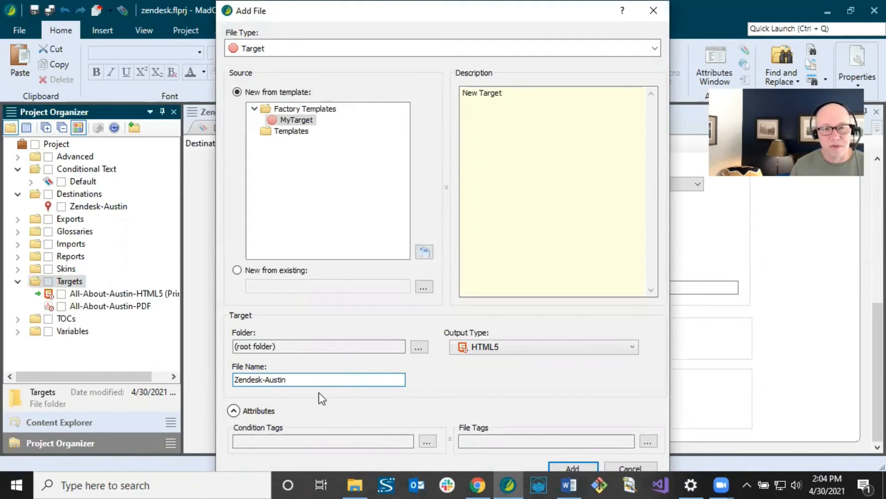
{"action": "left_click", "coordinate": [483, 345]}
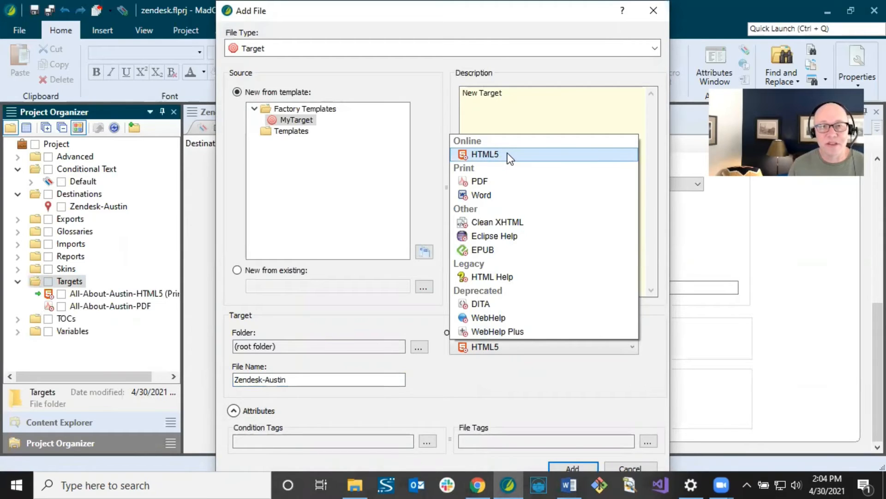
{"action": "left_click", "coordinate": [489, 220]}
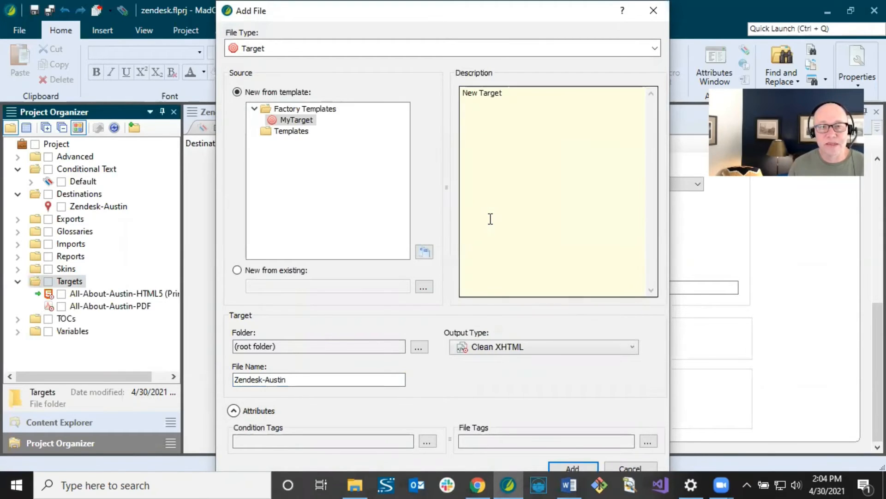
{"action": "left_click", "coordinate": [571, 466]}
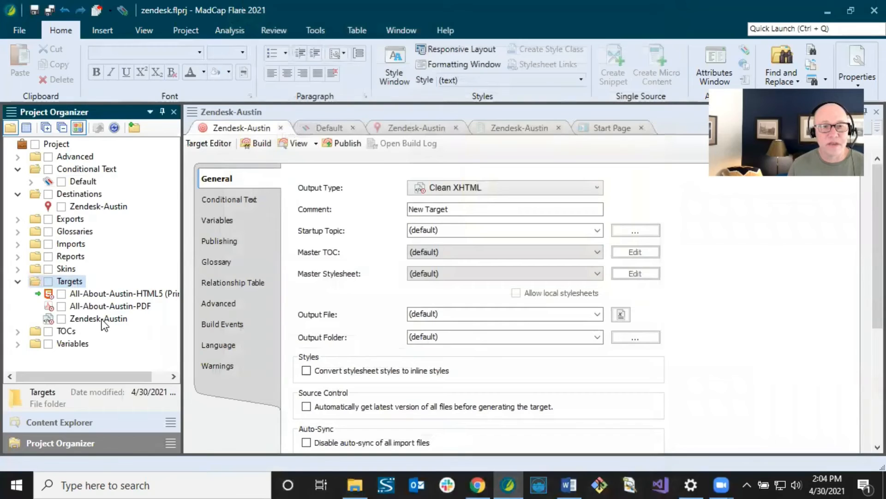
{"action": "left_click", "coordinate": [101, 320]}
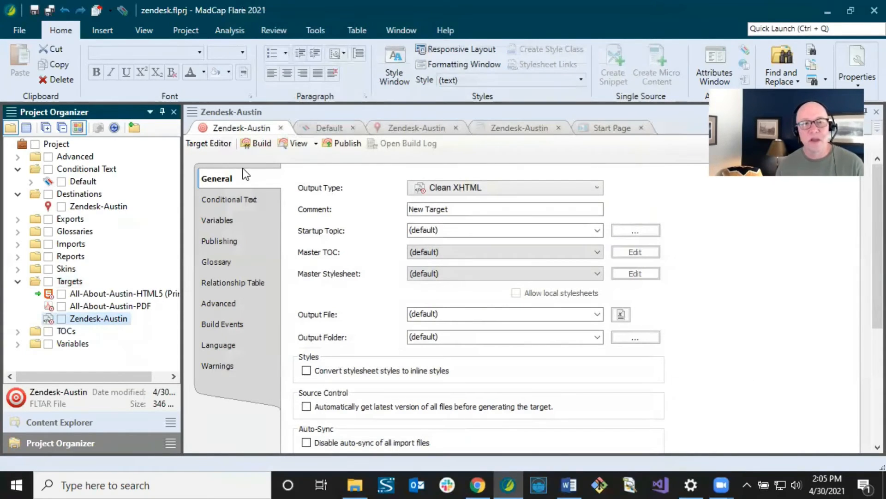
- Set the Master TOC to Zendesk-Austin and exclude the Default.ZendeskHide condition tag
{"action": "left_click", "coordinate": [423, 252]}
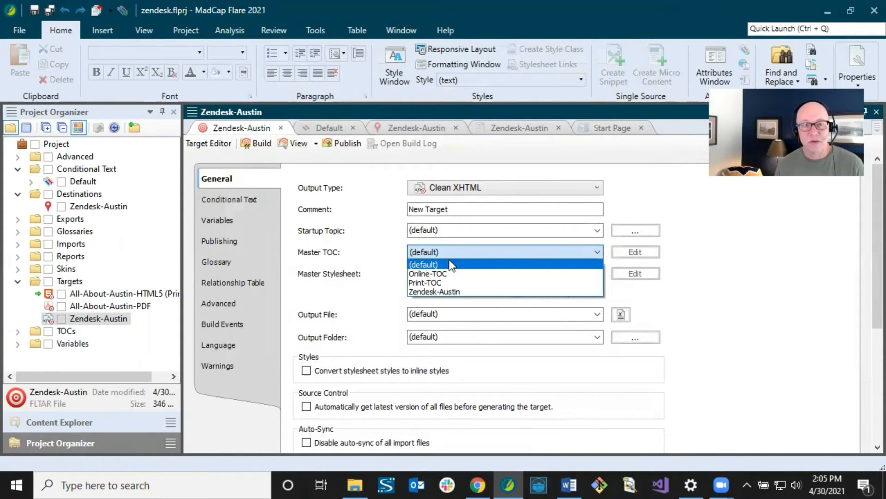
{"action": "left_click", "coordinate": [443, 293]}
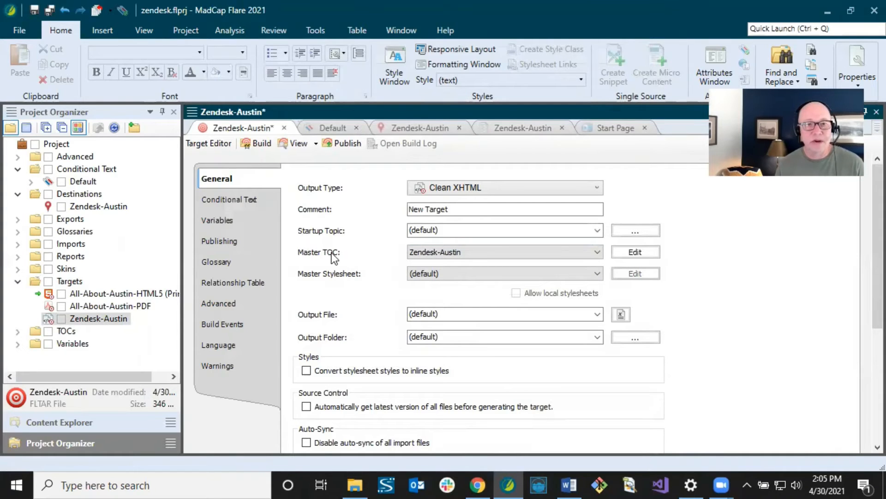
{"action": "left_click", "coordinate": [248, 200]}
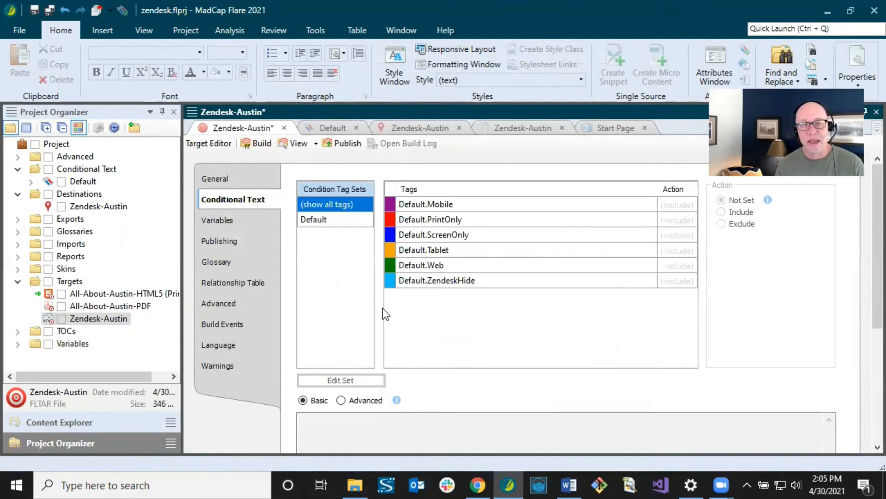
{"action": "left_click", "coordinate": [435, 283]}
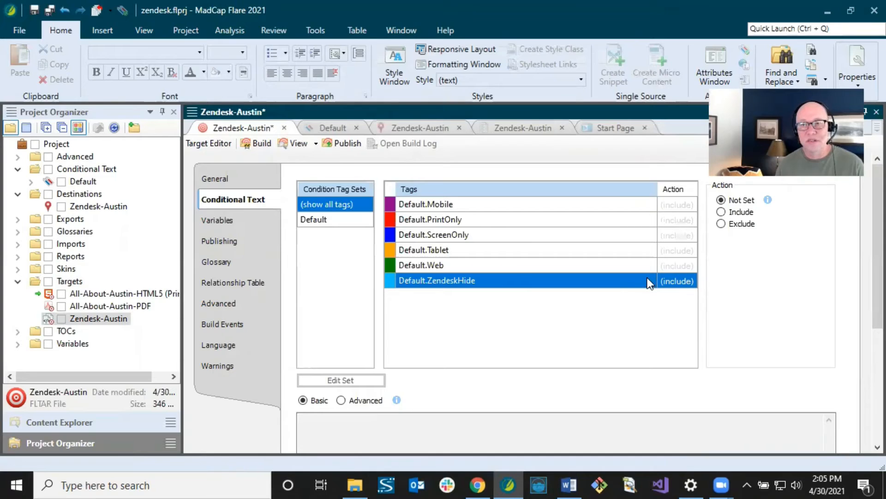
{"action": "left_click", "coordinate": [722, 224]}
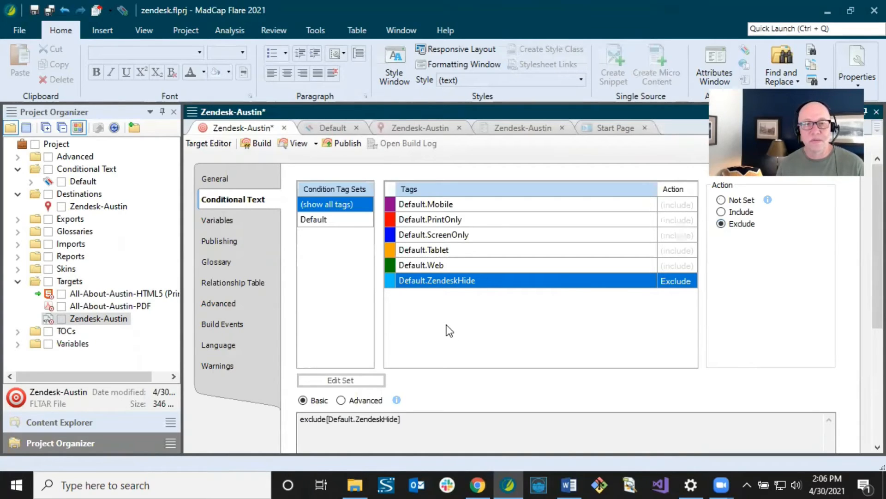
{"action": "left_click", "coordinate": [232, 240]}
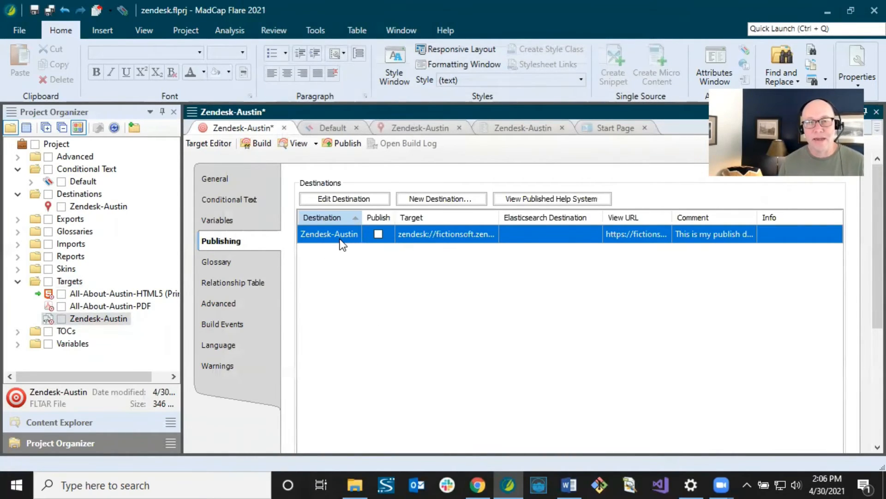
- Enable publishing to the Zendesk-Austin destination and review that destination's Exclusions list
{"action": "left_click", "coordinate": [379, 232]}
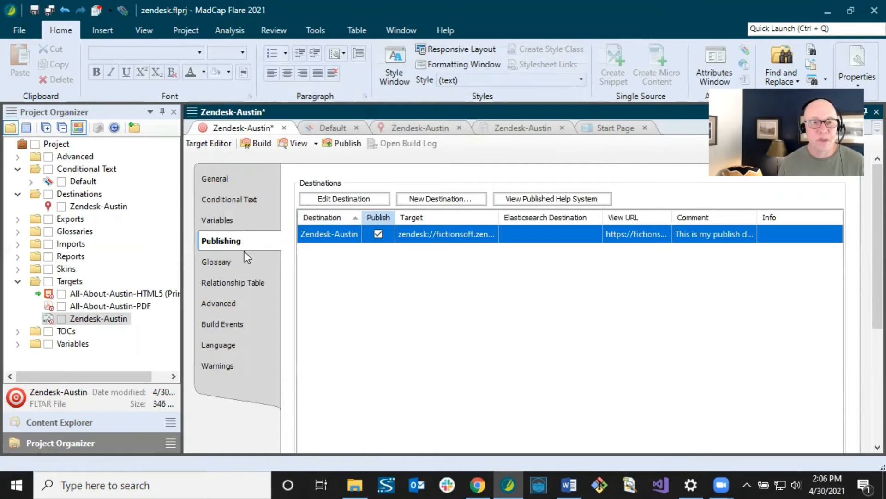
{"action": "left_click", "coordinate": [233, 305]}
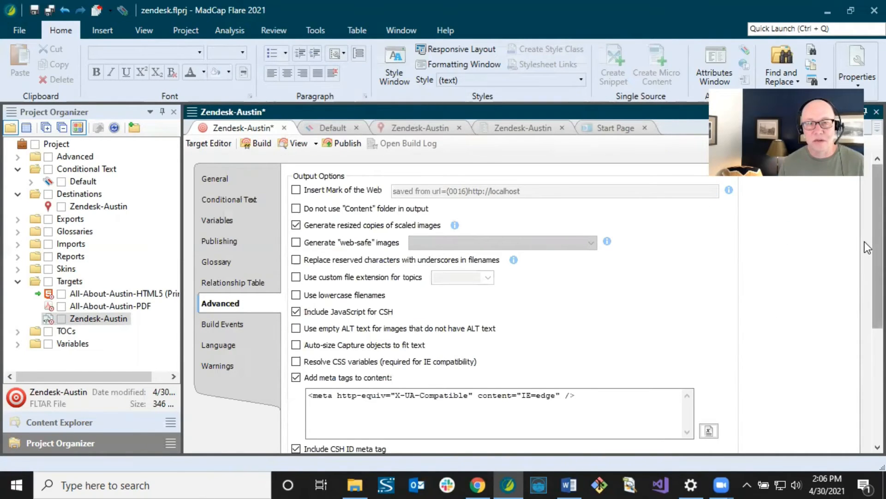
{"action": "left_click_drag", "start_coordinate": [865, 242], "coordinate": [865, 369]}
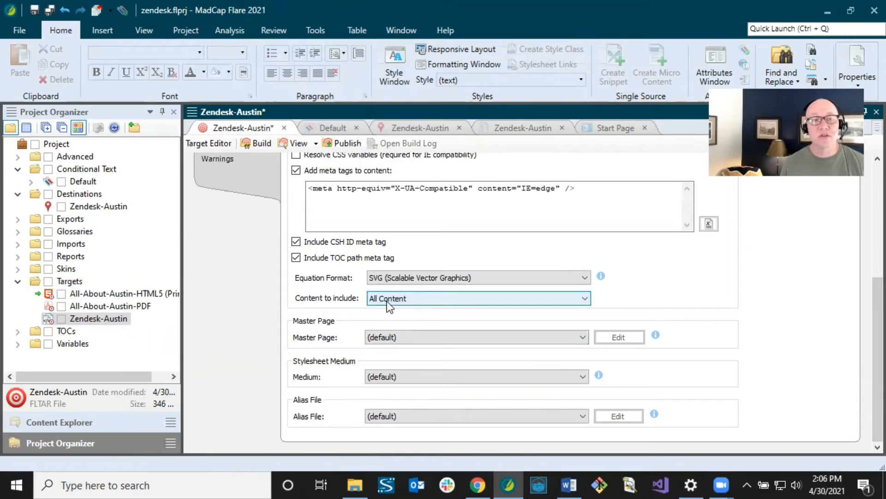
{"action": "left_click", "coordinate": [409, 126]}
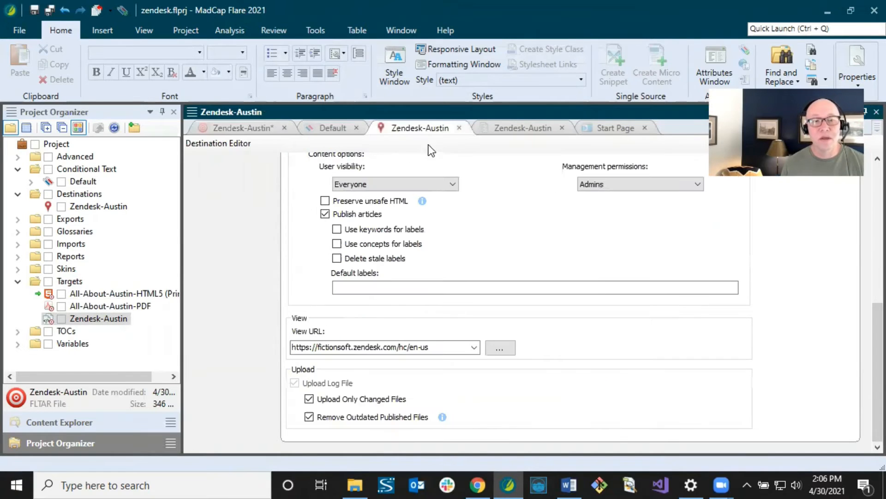
{"action": "scroll", "coordinate": [427, 245], "scroll_direction": "up", "scroll_amount": 3}
{"action": "left_click", "coordinate": [478, 305]}
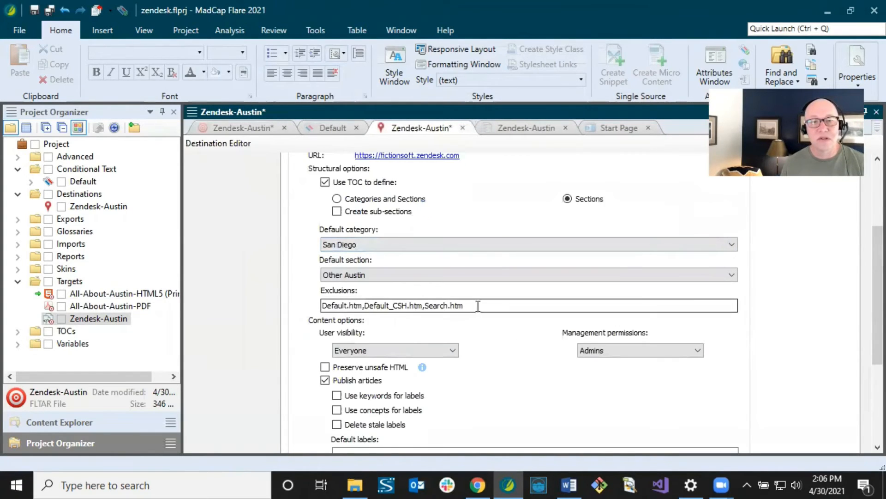
{"action": "left_click_drag", "start_coordinate": [479, 305], "coordinate": [356, 307]}
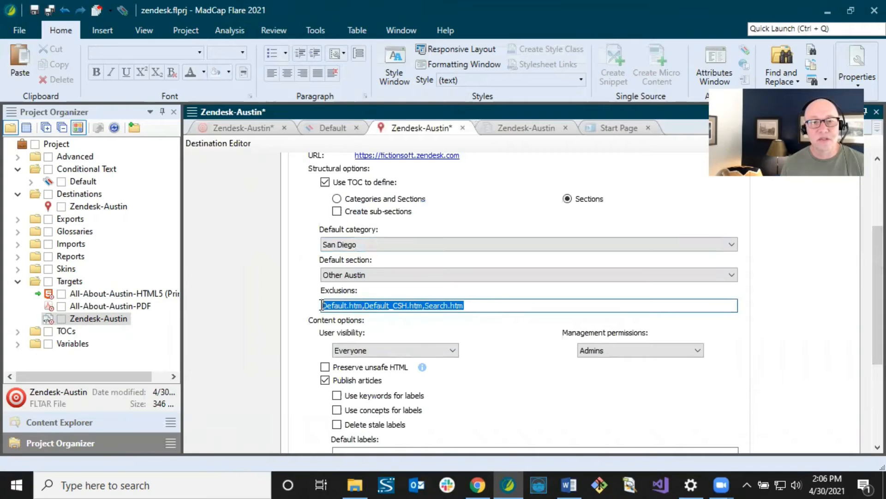
{"action": "left_click", "coordinate": [357, 307]}
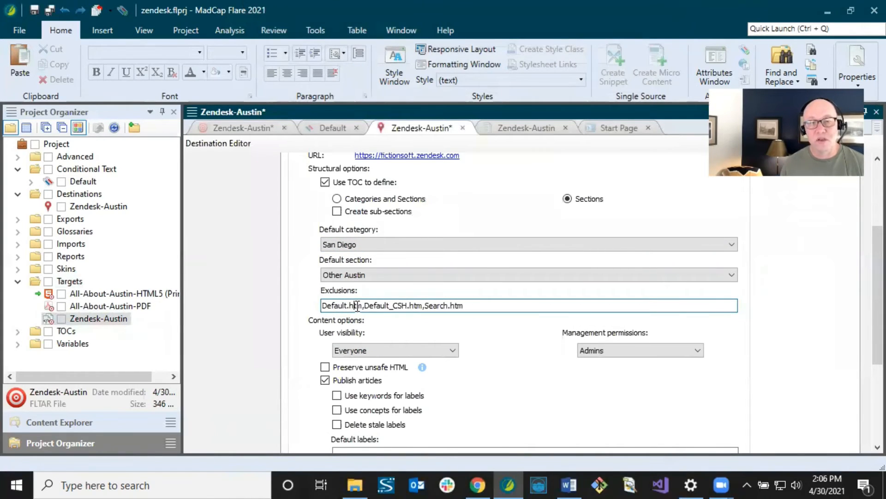
- Set the target's Content to include to 'Content linked directly from the TOC'
{"action": "left_click", "coordinate": [252, 128]}
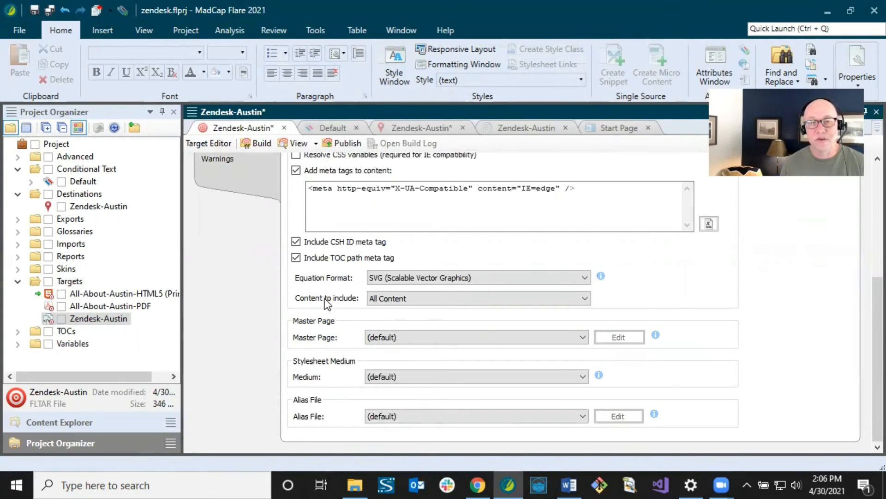
{"action": "left_click", "coordinate": [391, 300]}
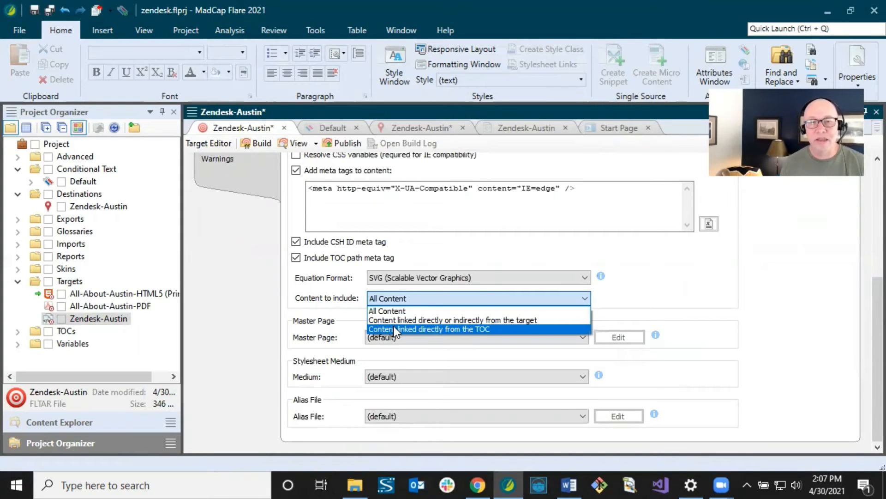
{"action": "left_click", "coordinate": [400, 329]}
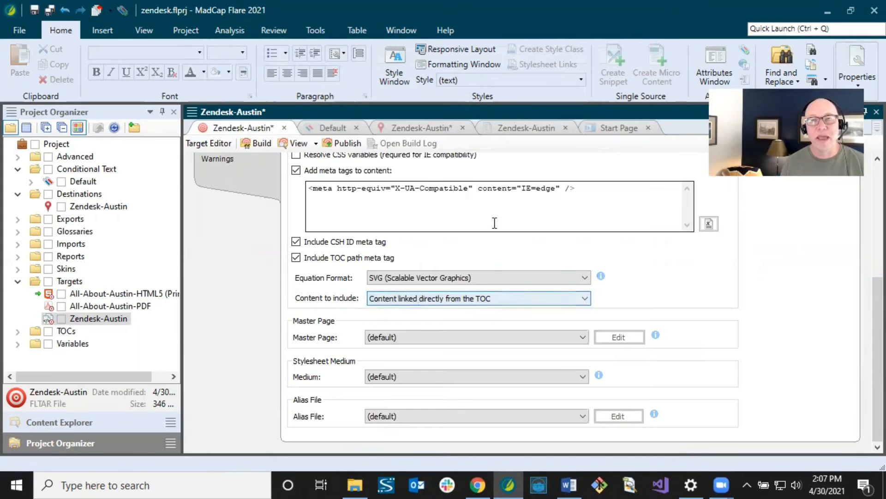
{"action": "left_click", "coordinate": [509, 125]}
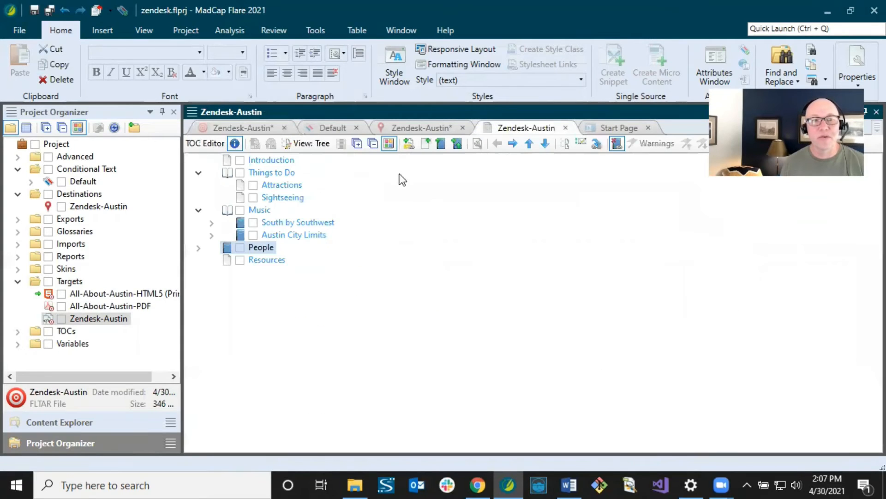
{"action": "left_click", "coordinate": [262, 162]}
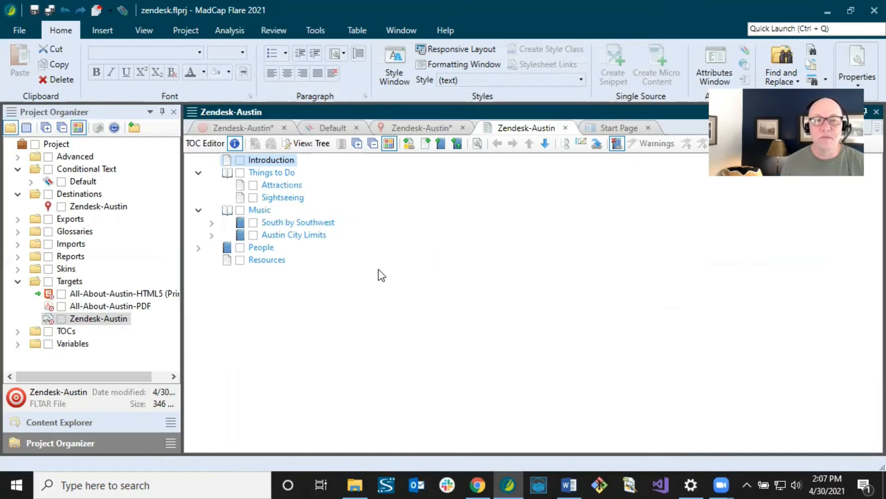
{"action": "left_click", "coordinate": [264, 248]}
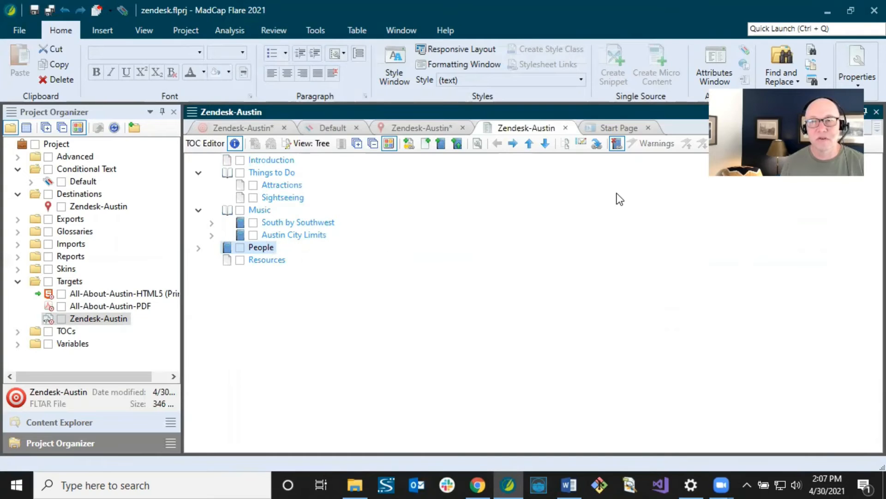
{"action": "left_click", "coordinate": [596, 143]}
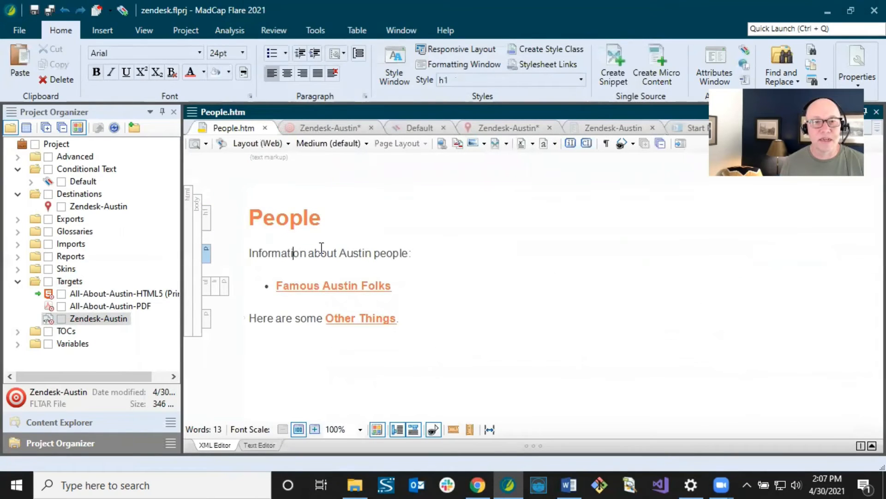
{"action": "left_click", "coordinate": [313, 286]}
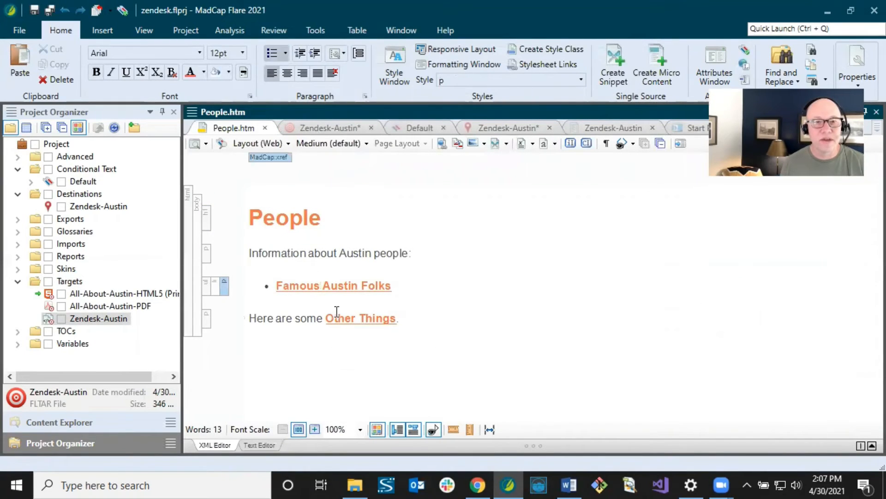
{"action": "left_click", "coordinate": [357, 318]}
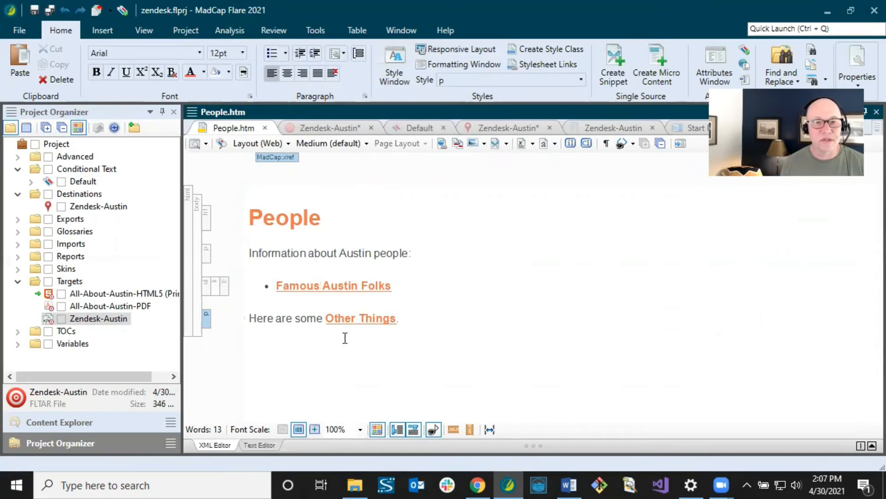
{"action": "left_click", "coordinate": [83, 421]}
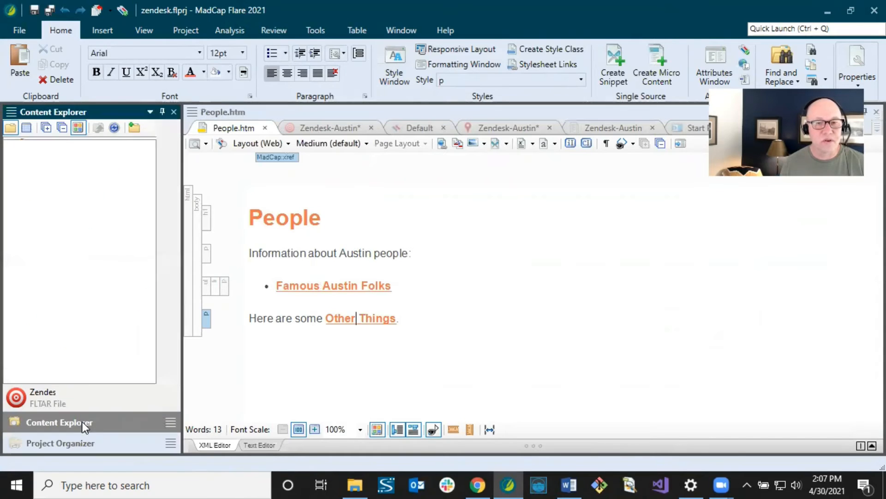
{"action": "left_click", "coordinate": [356, 318]}
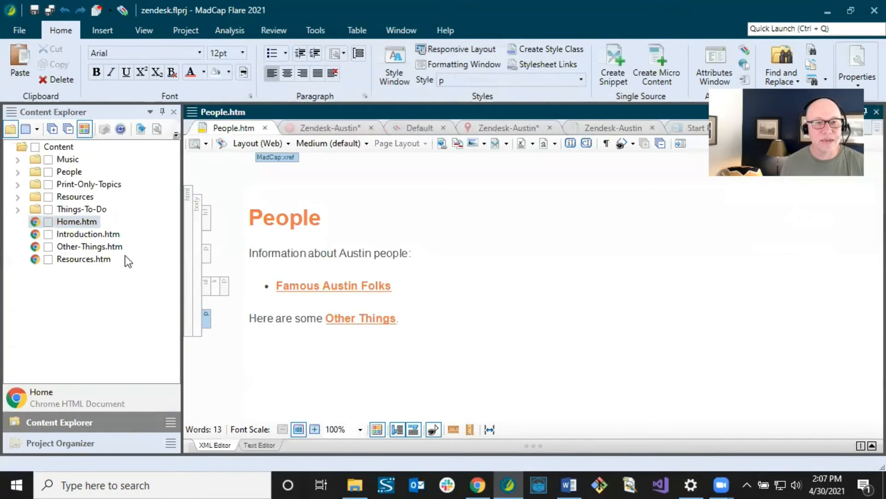
{"action": "left_click", "coordinate": [85, 248]}
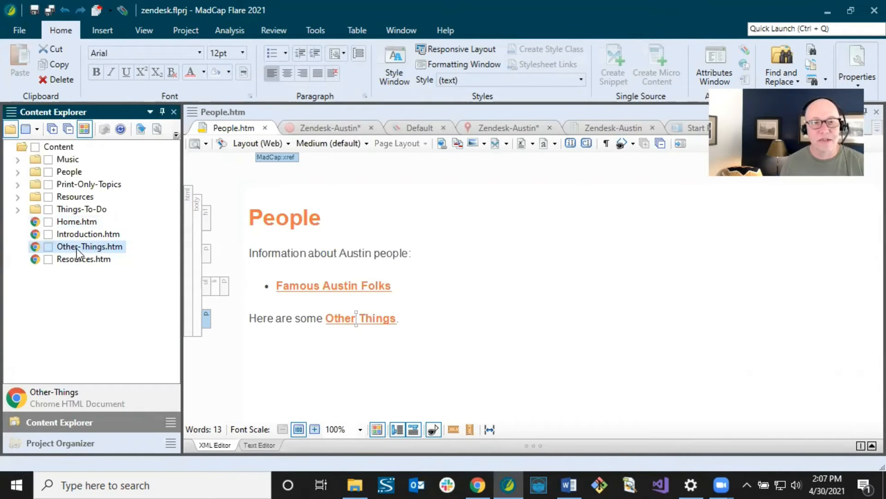
{"action": "left_click", "coordinate": [613, 127]}
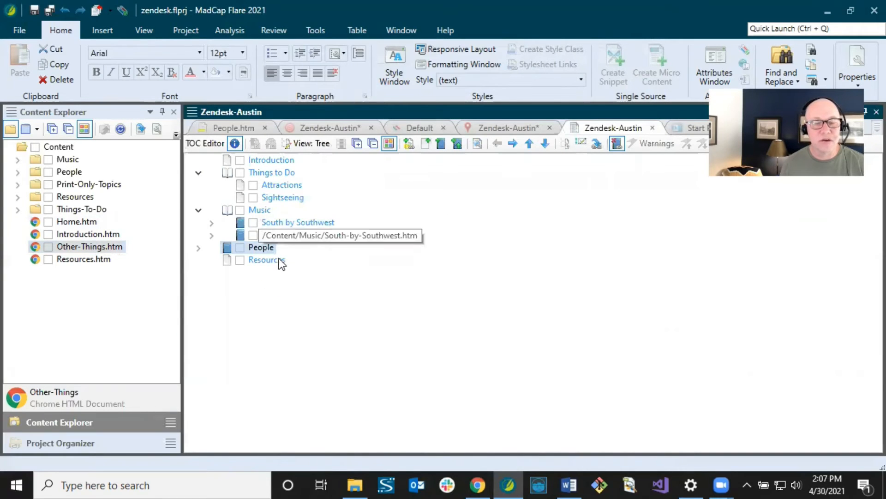
{"action": "left_click", "coordinate": [243, 128]}
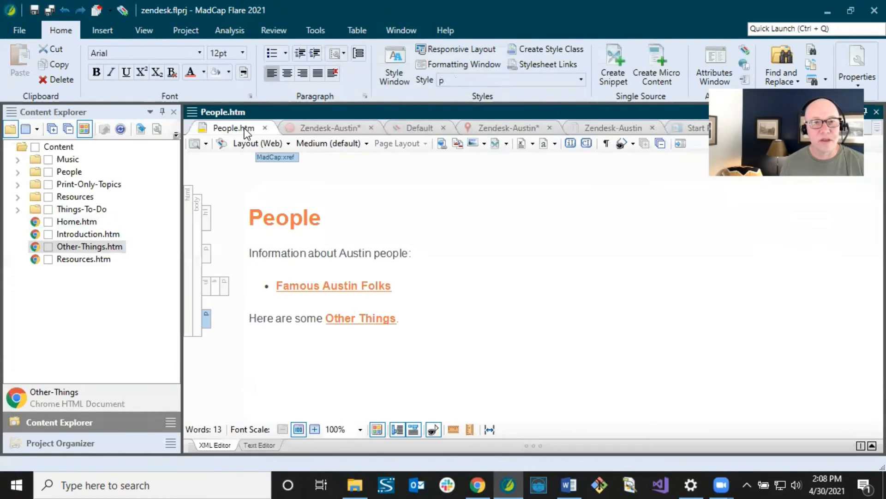
{"action": "left_click", "coordinate": [293, 217]}
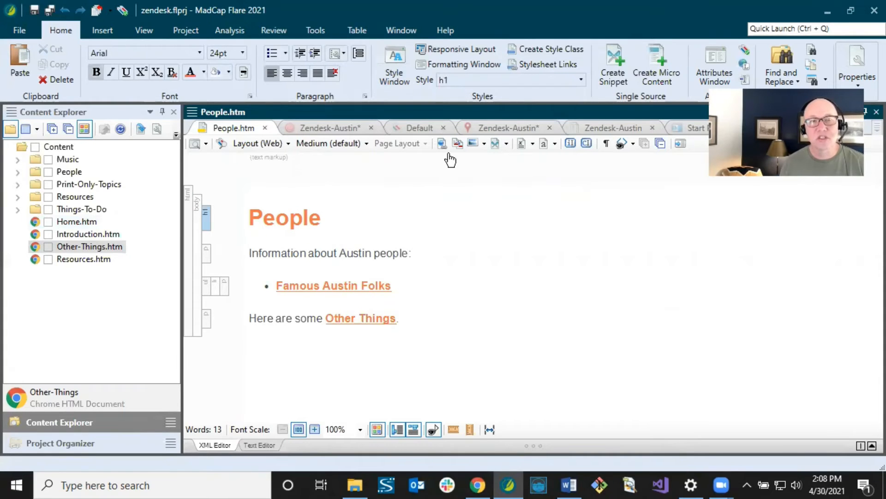
{"action": "left_click", "coordinate": [325, 129]}
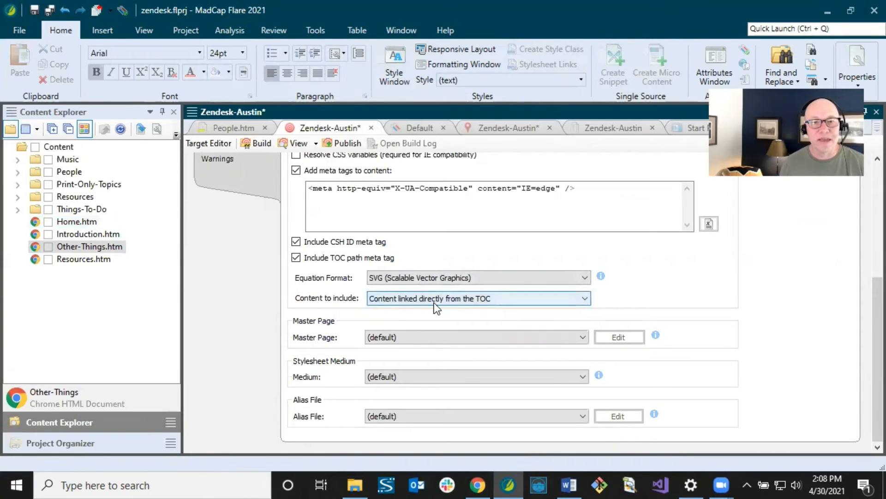
{"action": "left_click", "coordinate": [594, 131]}
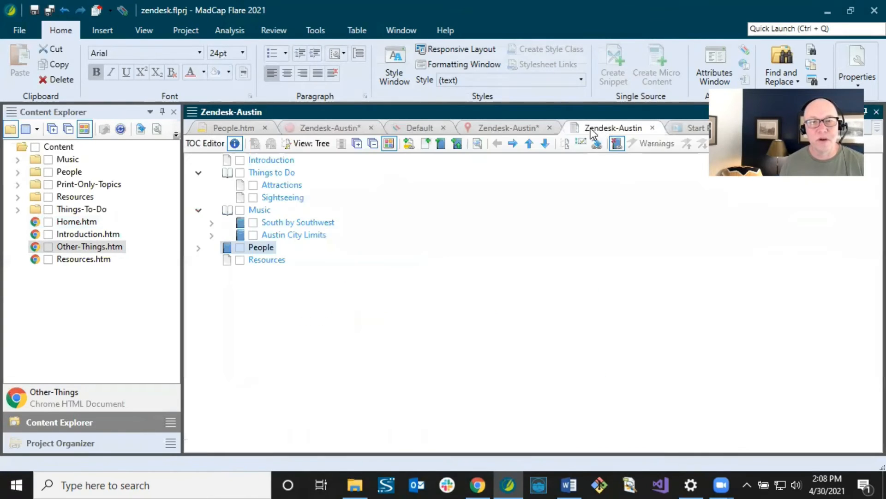
{"action": "left_click", "coordinate": [251, 129]}
{"action": "left_click", "coordinate": [338, 318]}
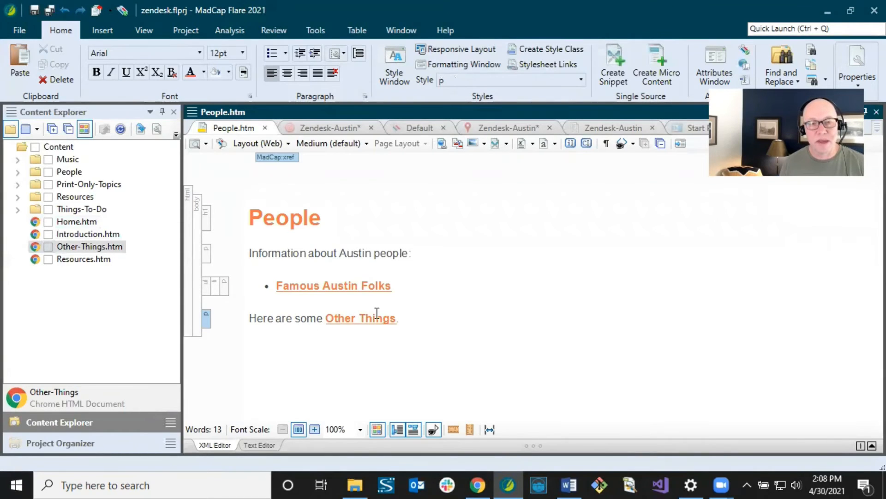
- Check the 'Here are some Other Things' line, then include content linked directly or indirectly from the target
{"action": "left_click", "coordinate": [251, 317]}
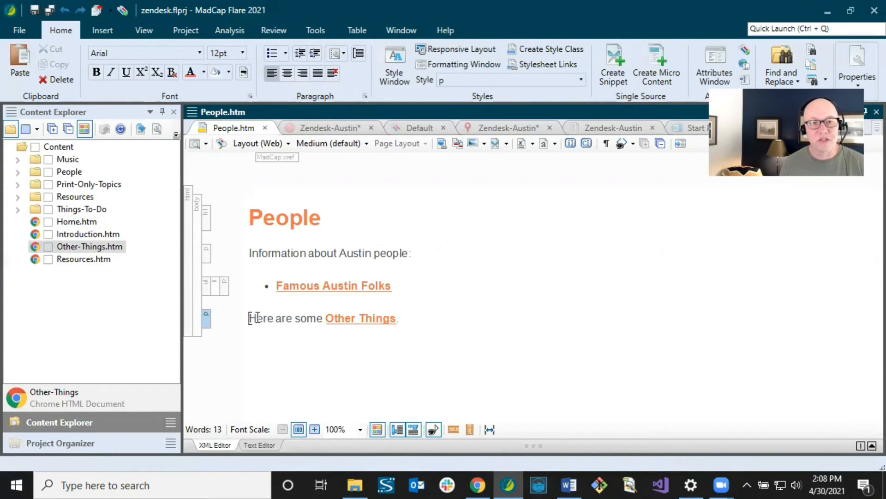
{"action": "left_click_drag", "start_coordinate": [257, 318], "coordinate": [400, 320]}
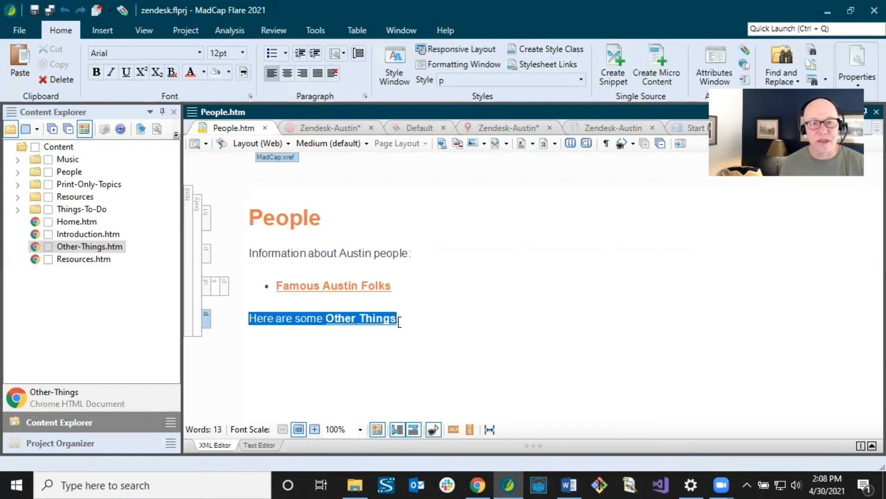
{"action": "left_click", "coordinate": [400, 321]}
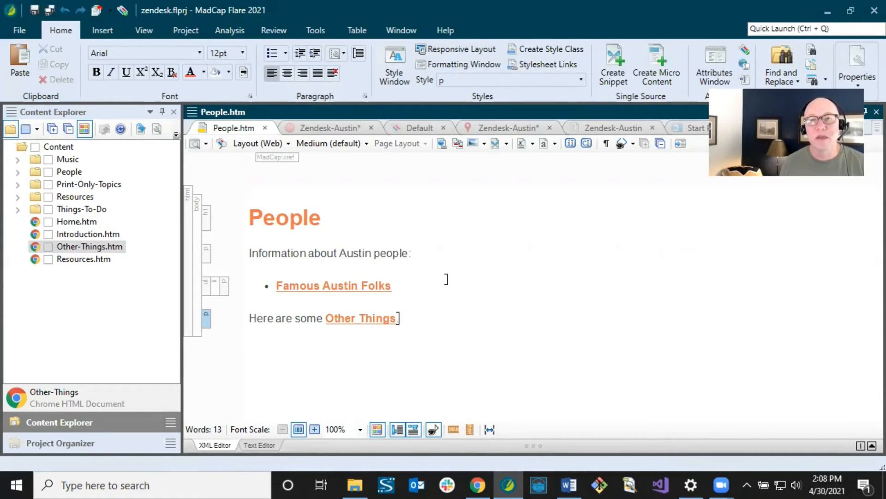
{"action": "left_click", "coordinate": [328, 127]}
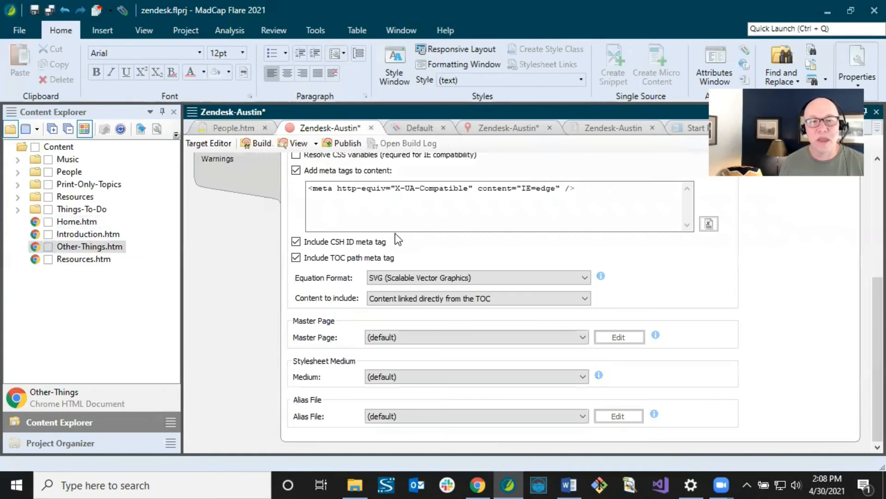
{"action": "left_click", "coordinate": [423, 298]}
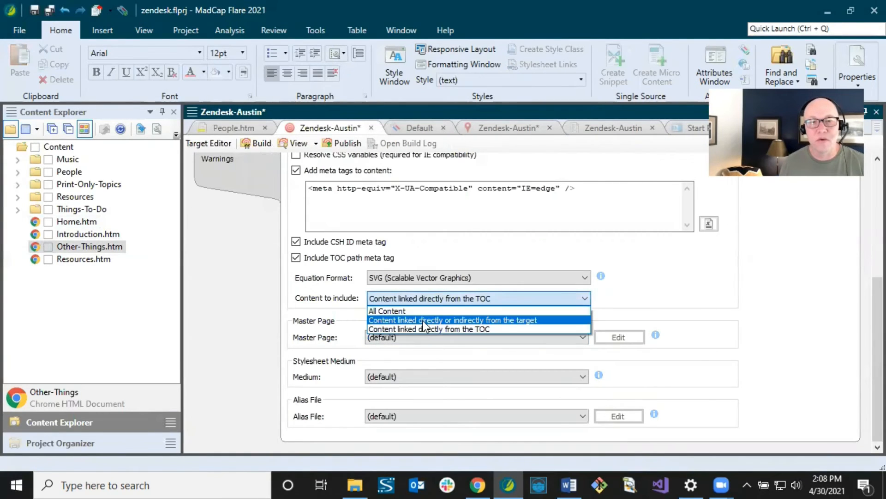
{"action": "left_click", "coordinate": [423, 320]}
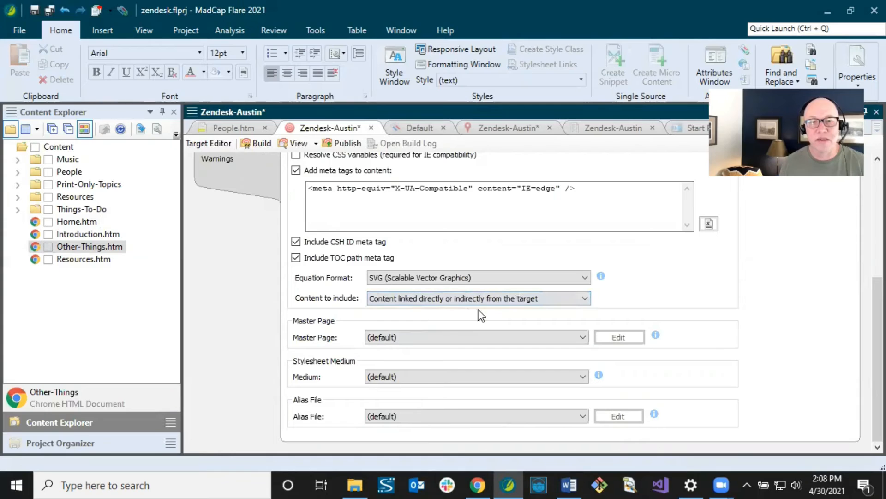
- Inspect the People topic's Other Things cross-reference and its heading's h1 style
{"action": "left_click", "coordinate": [232, 126]}
{"action": "left_click", "coordinate": [351, 318]}
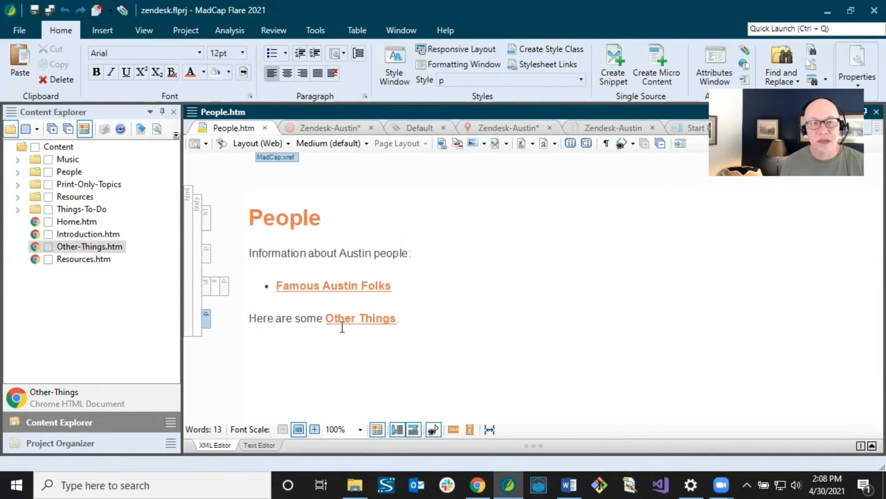
{"action": "left_click", "coordinate": [363, 317]}
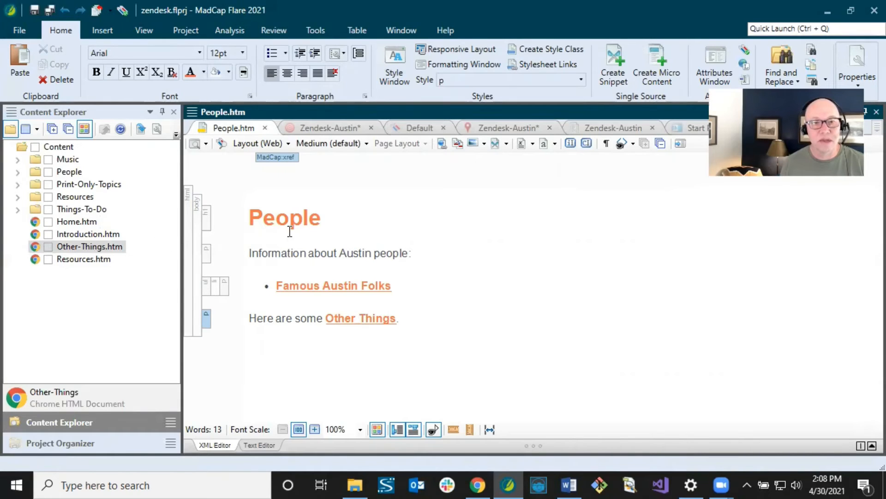
{"action": "left_click", "coordinate": [254, 217]}
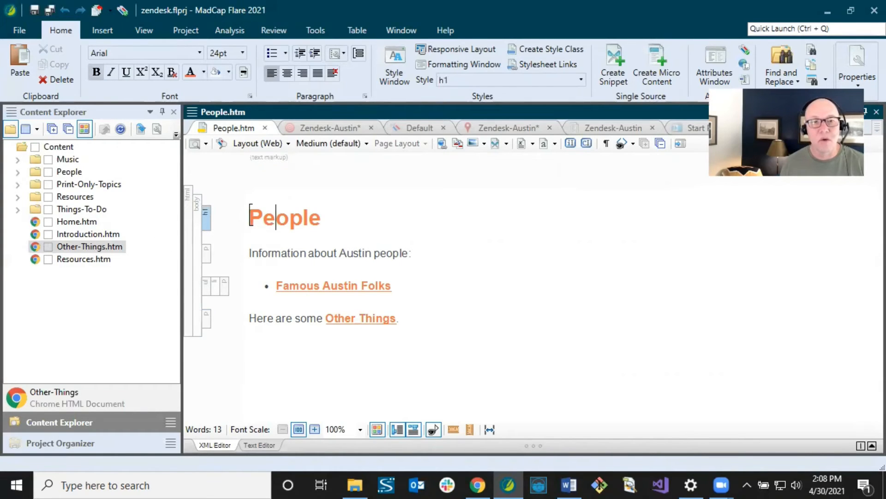
{"action": "left_click", "coordinate": [325, 128]}
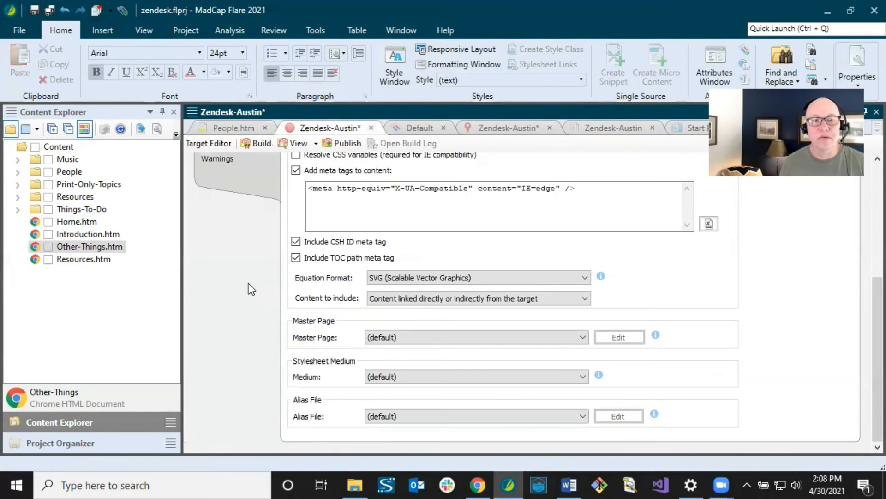
- Save the Zendesk-Austin target with its Clean XHTML and content-inclusion settings
{"action": "scroll", "coordinate": [248, 283], "scroll_direction": "up", "scroll_amount": 5}
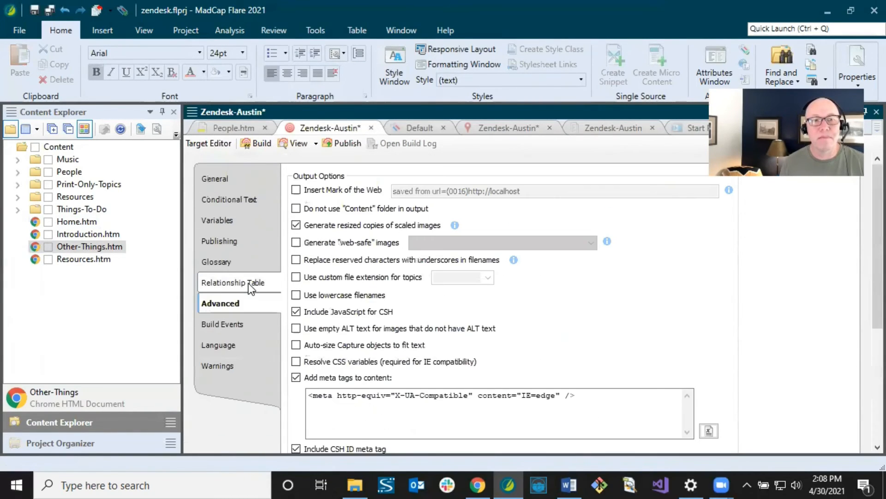
{"action": "left_click", "coordinate": [50, 10]}
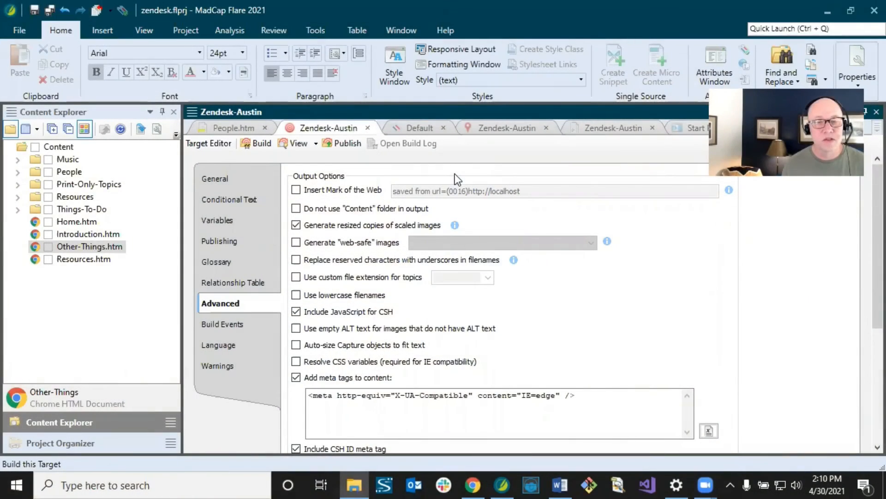
- Build and publish the Zendesk-Austin target, then open the finished publish job's log
{"action": "left_click", "coordinate": [257, 145]}
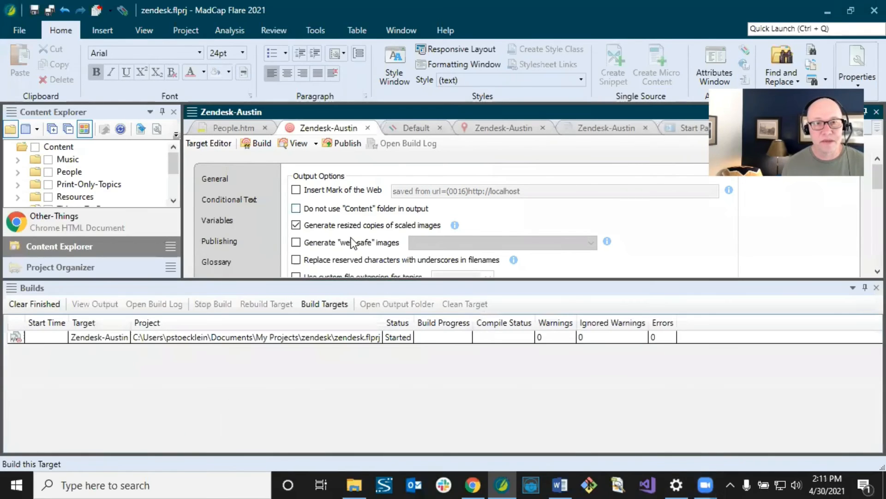
{"action": "left_click_drag", "start_coordinate": [375, 281], "coordinate": [411, 351]}
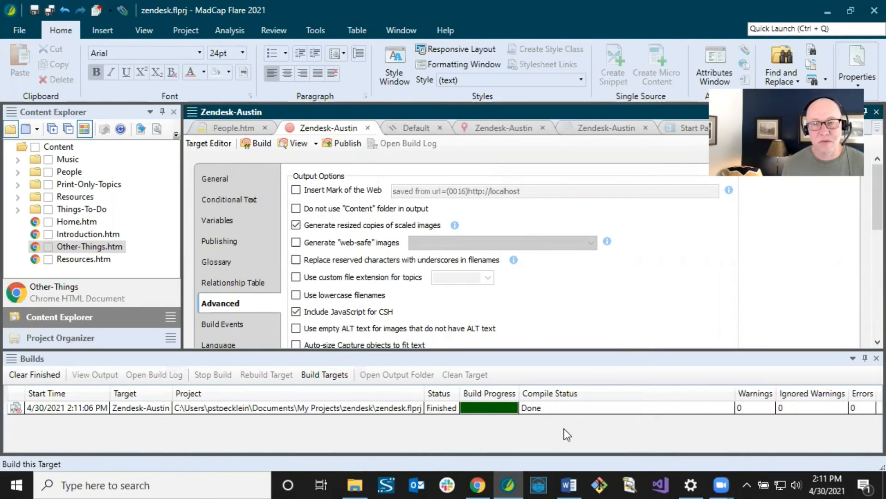
{"action": "left_click", "coordinate": [459, 360]}
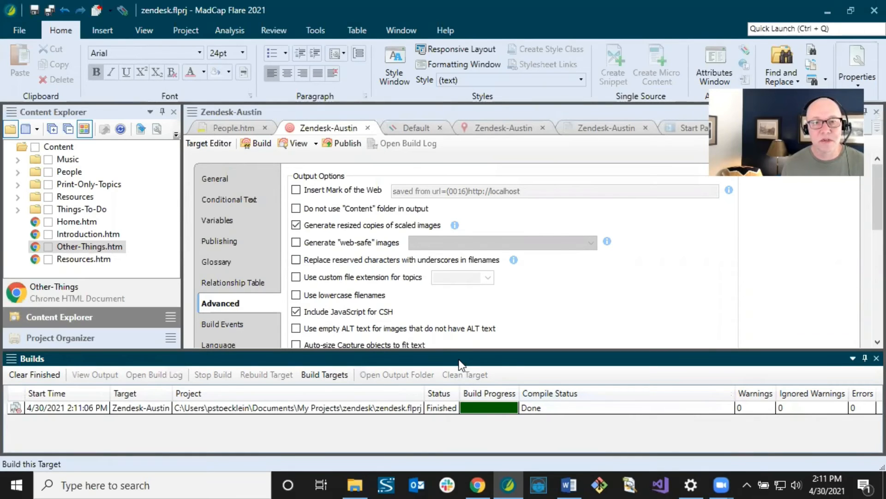
{"action": "left_click", "coordinate": [339, 143]}
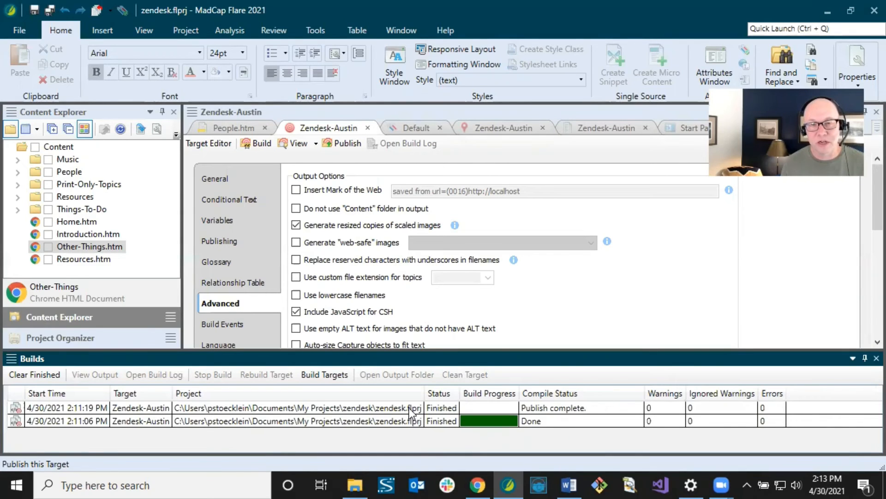
{"action": "left_click", "coordinate": [409, 408]}
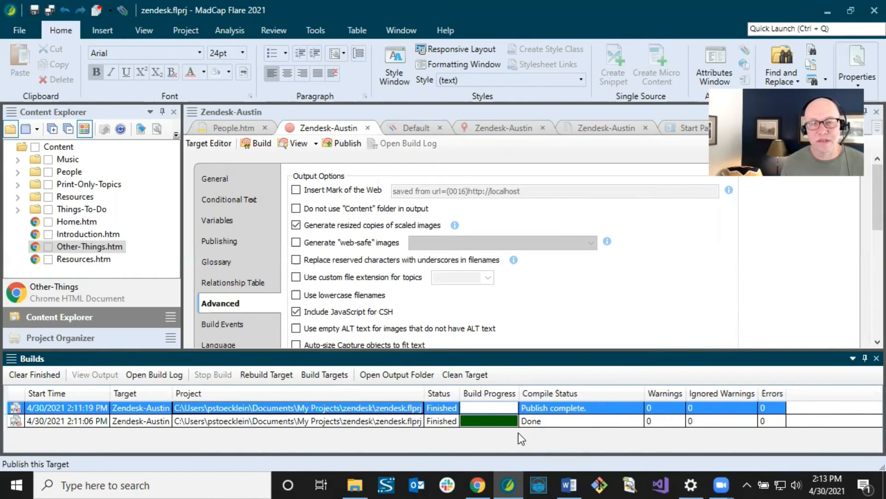
{"action": "left_click", "coordinate": [154, 376]}
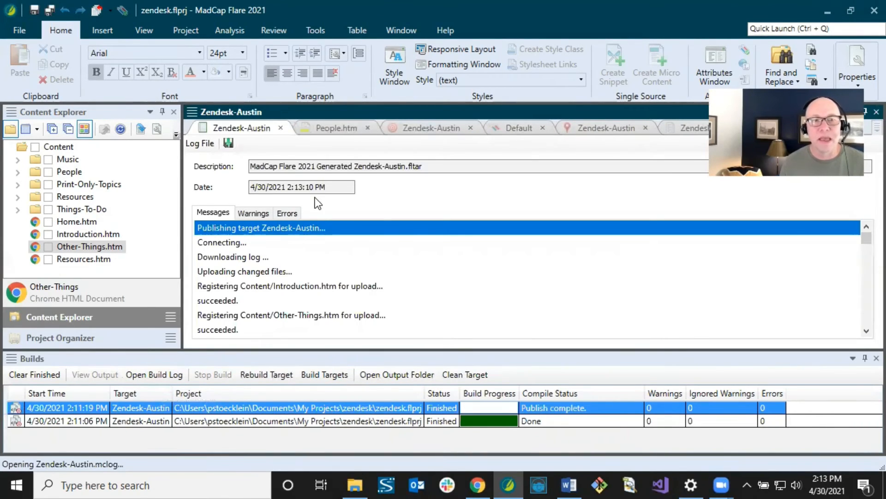
- Confirm the publish log shows 0 errors and ends with Publish complete, then close it
{"action": "left_click", "coordinate": [287, 213]}
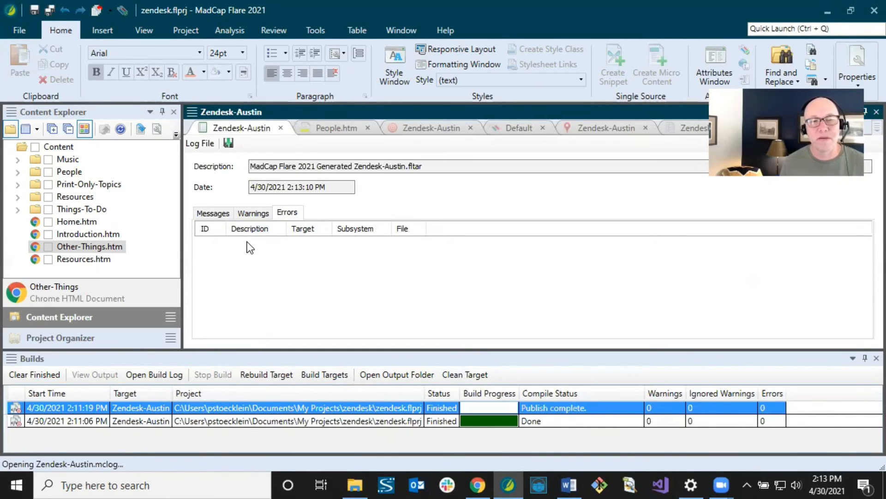
{"action": "left_click", "coordinate": [219, 214]}
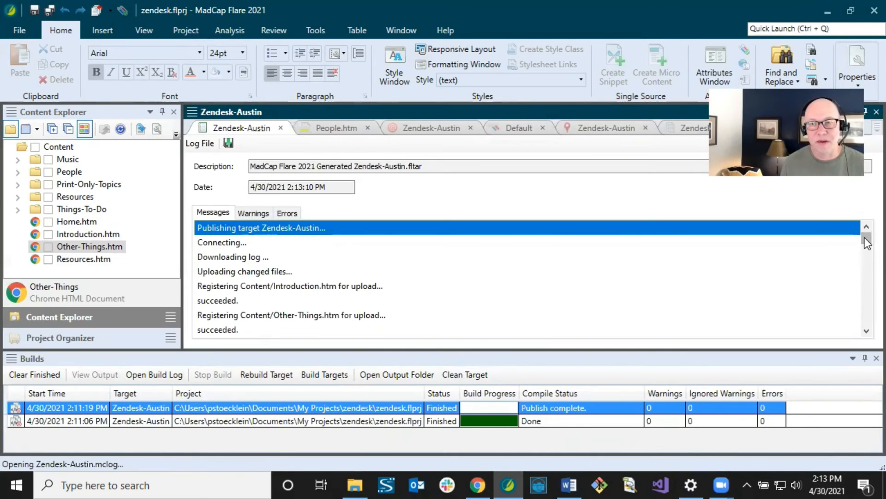
{"action": "left_click_drag", "start_coordinate": [865, 237], "coordinate": [865, 243]}
{"action": "left_click_drag", "start_coordinate": [866, 257], "coordinate": [866, 321]}
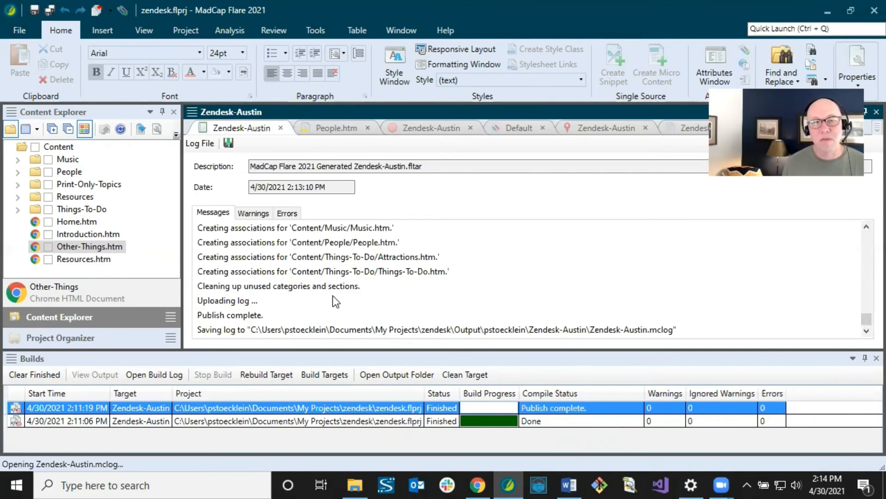
{"action": "left_click", "coordinate": [280, 127]}
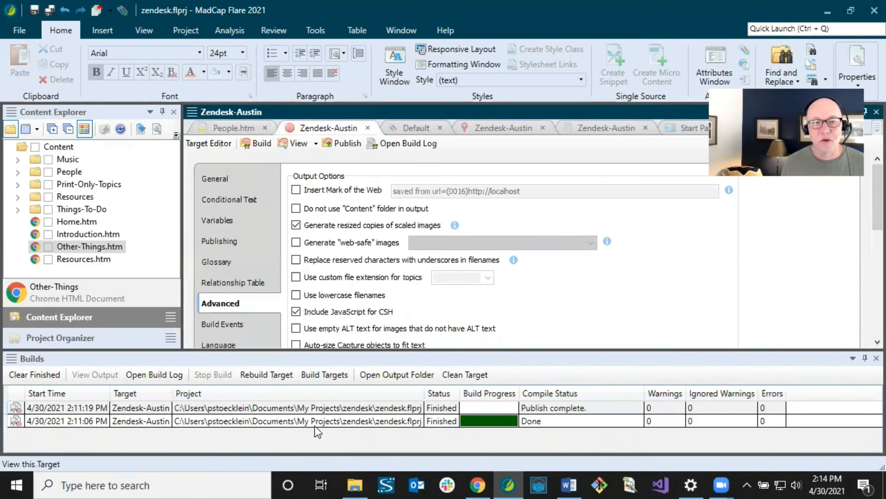
- Browse the published sections of the Austin category in Zendesk Help Center, then return to Flare
{"action": "left_click", "coordinate": [305, 408]}
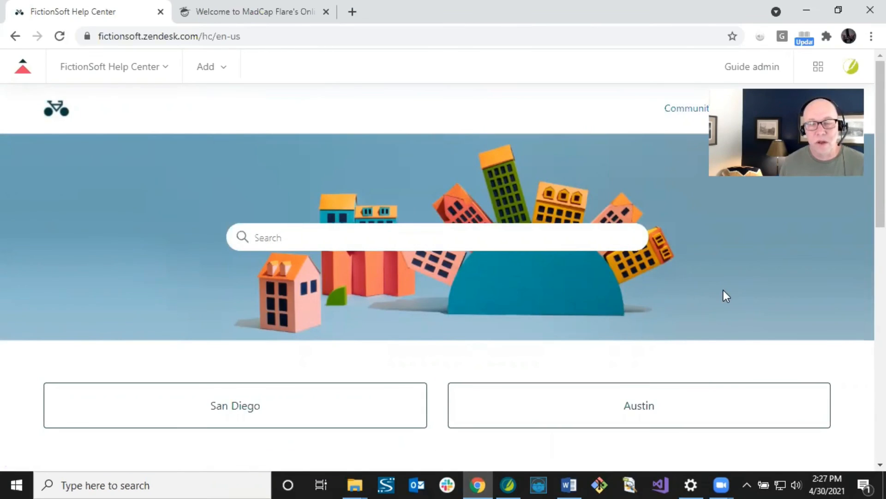
{"action": "left_click", "coordinate": [636, 413]}
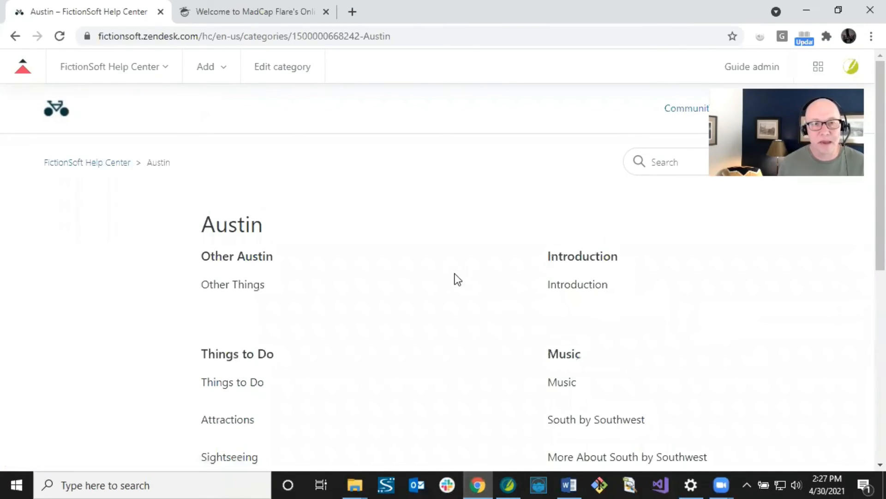
{"action": "scroll", "coordinate": [442, 269], "scroll_direction": "down", "scroll_amount": 3}
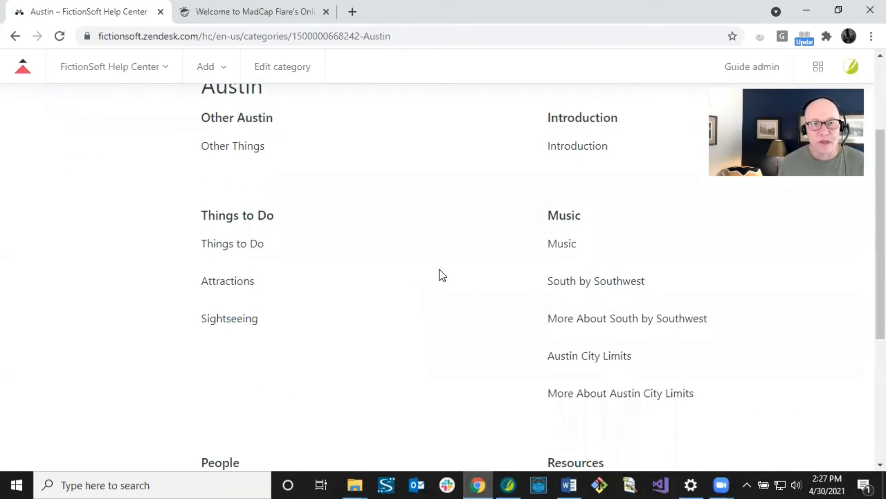
{"action": "scroll", "coordinate": [865, 256], "scroll_direction": "up", "scroll_amount": 1}
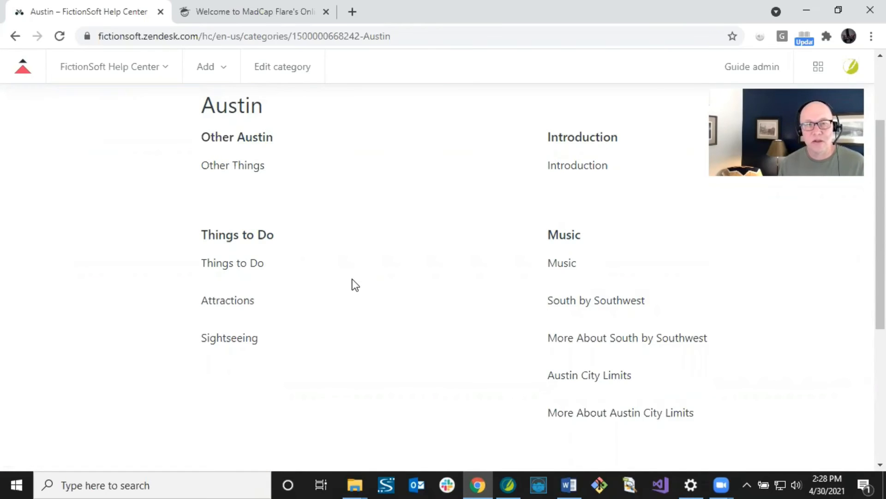
{"action": "scroll", "coordinate": [352, 278], "scroll_direction": "down", "scroll_amount": 5}
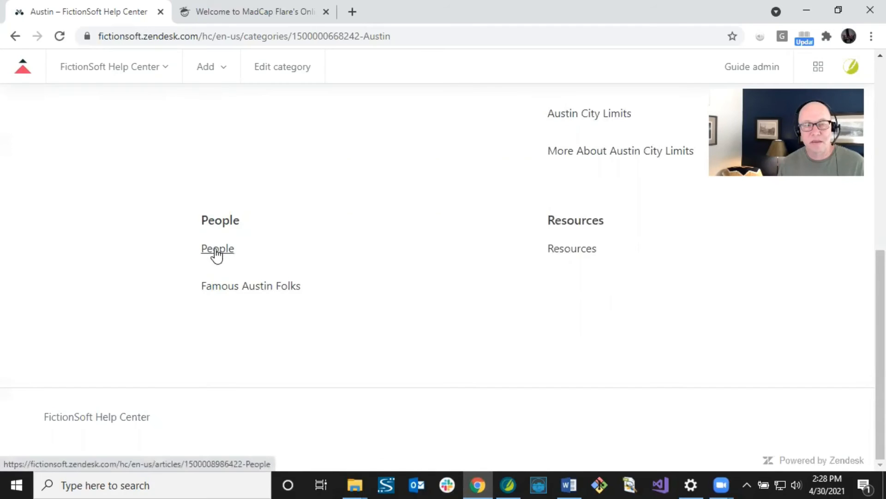
{"action": "scroll", "coordinate": [349, 255], "scroll_direction": "up", "scroll_amount": 6}
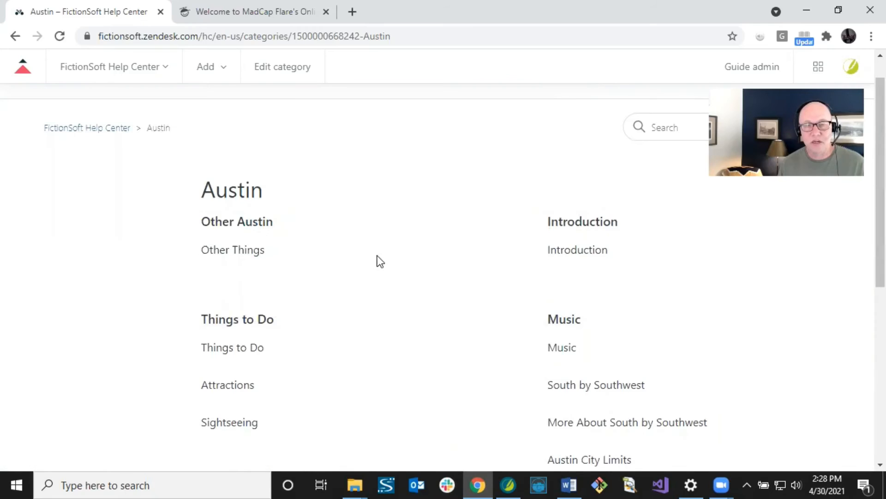
{"action": "scroll", "coordinate": [404, 276], "scroll_direction": "down", "scroll_amount": 3}
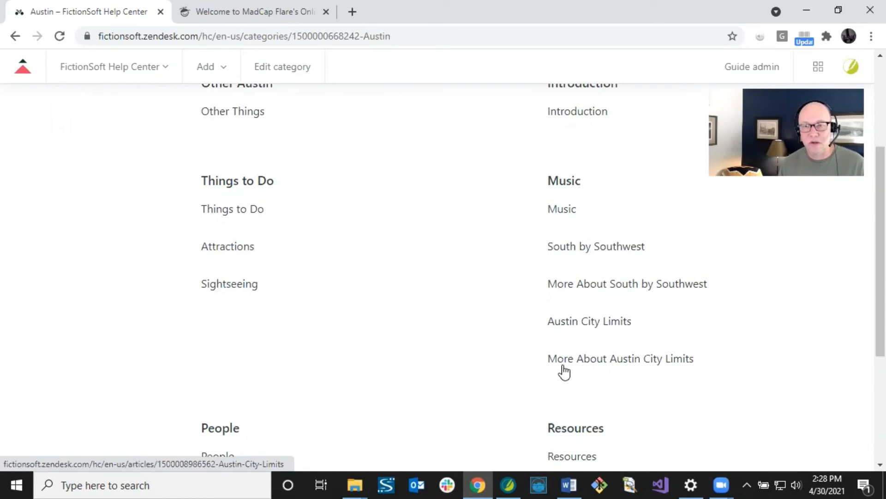
{"action": "left_click", "coordinate": [510, 478]}
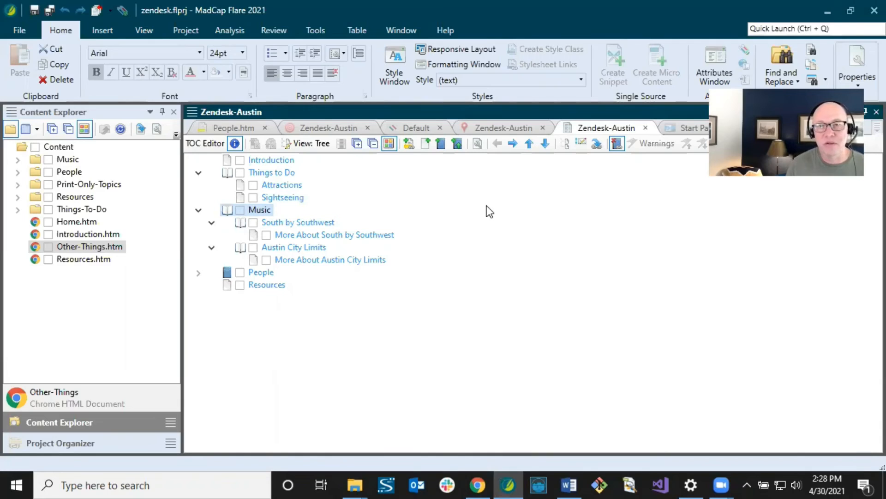
- Turn on Create sub-sections for the Zendesk-Austin destination and save it
{"action": "left_click", "coordinate": [497, 130]}
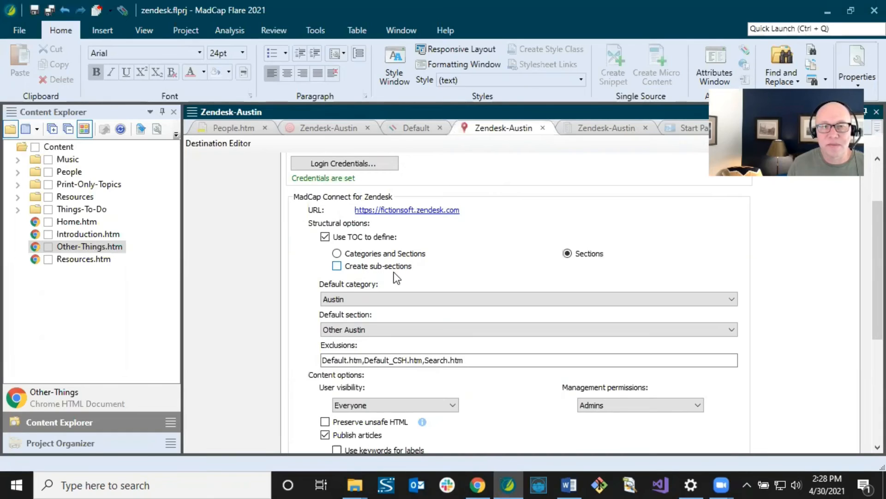
{"action": "left_click", "coordinate": [338, 266]}
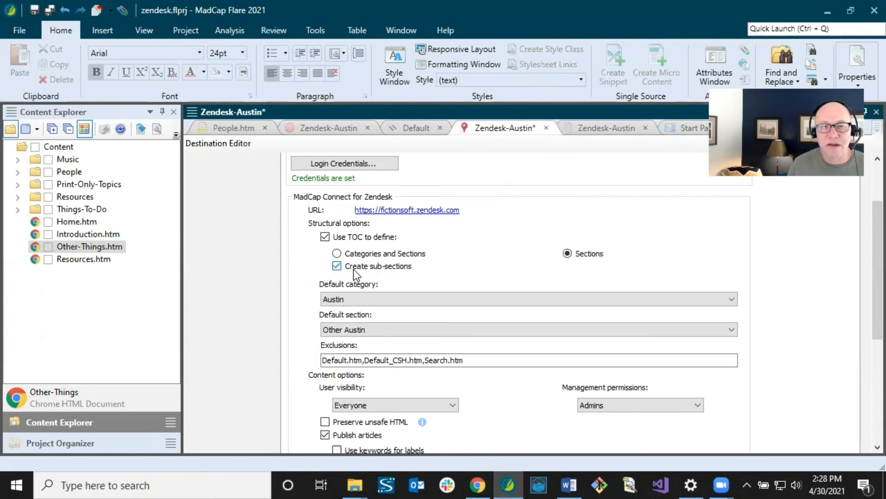
{"action": "left_click", "coordinate": [39, 9]}
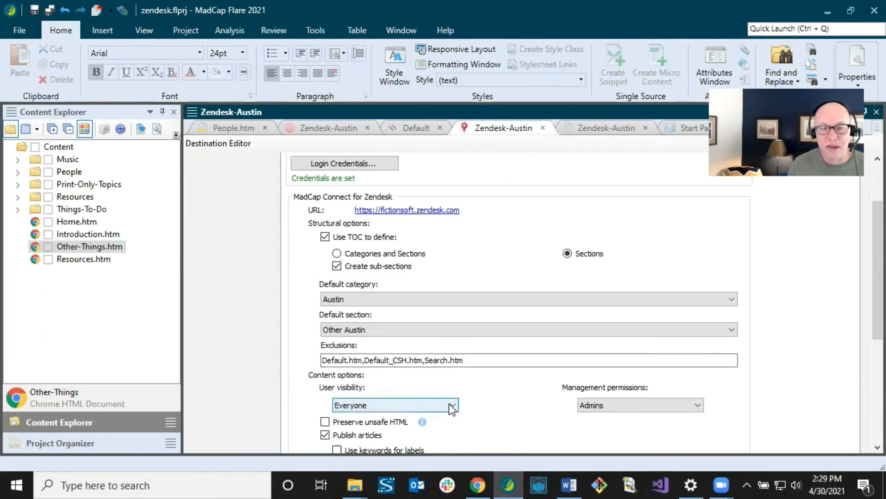
{"action": "mouse_move", "coordinate": [475, 483]}
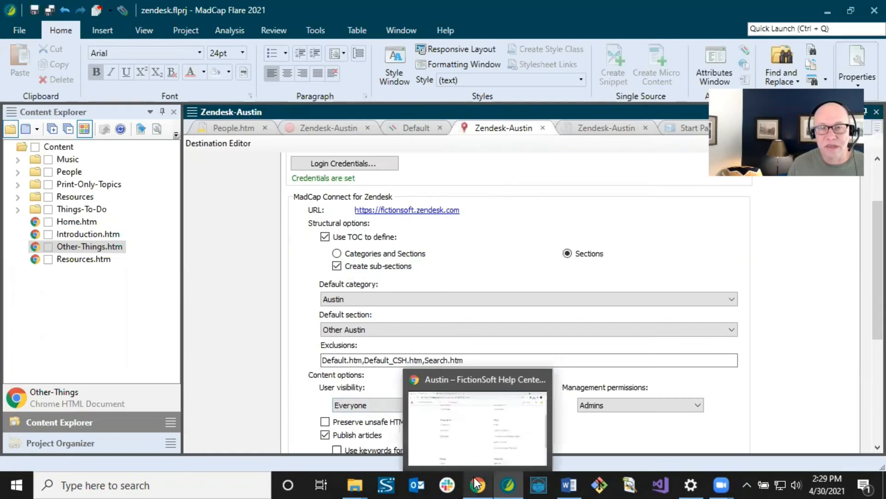
{"action": "left_click", "coordinate": [475, 439]}
- Open the Austin Introduction article and select its duplicated Introduction title and opening text
{"action": "scroll", "coordinate": [471, 381], "scroll_direction": "up", "scroll_amount": 3}
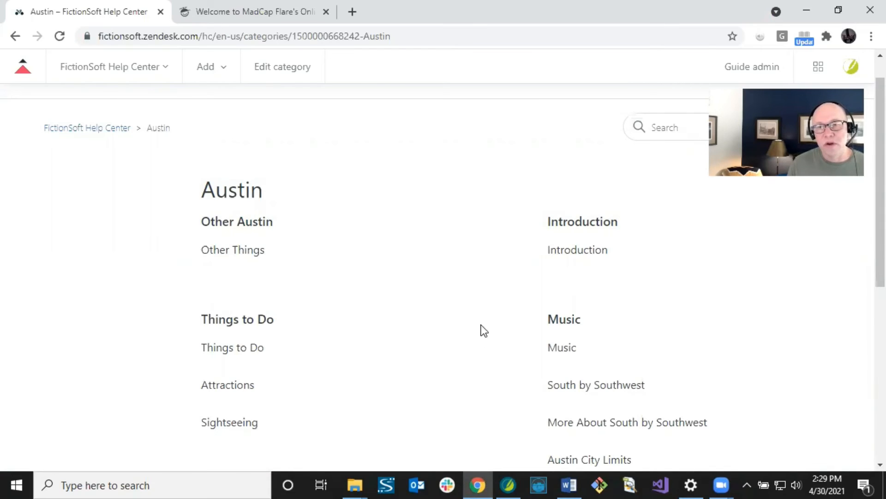
{"action": "left_click", "coordinate": [561, 252]}
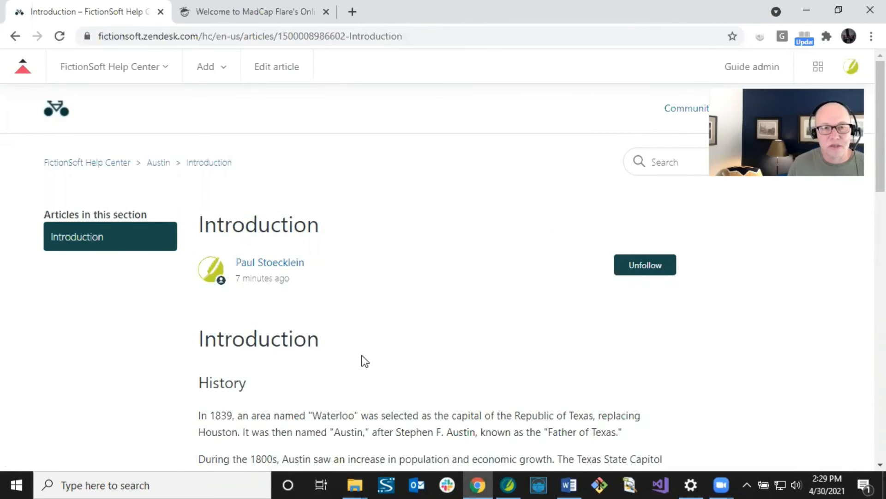
{"action": "scroll", "coordinate": [364, 353], "scroll_direction": "down", "scroll_amount": 1}
{"action": "scroll", "coordinate": [363, 353], "scroll_direction": "down", "scroll_amount": 1}
{"action": "scroll", "coordinate": [364, 353], "scroll_direction": "up", "scroll_amount": 1}
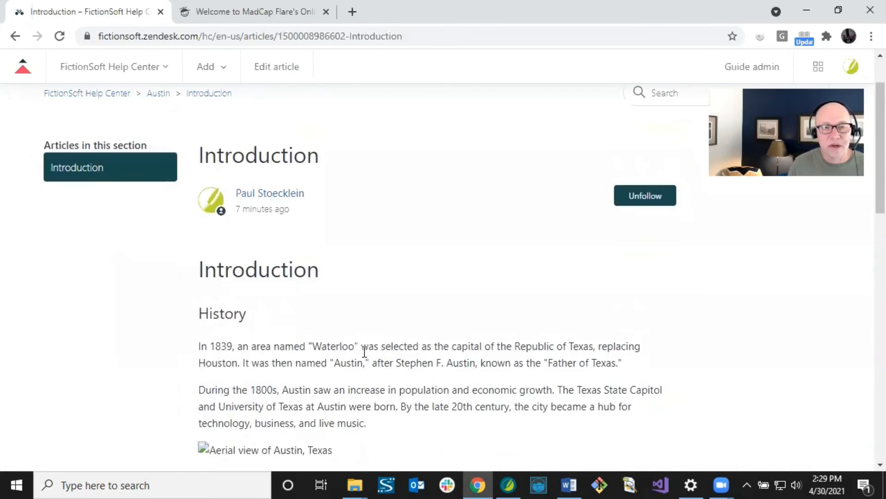
{"action": "scroll", "coordinate": [364, 352], "scroll_direction": "down", "scroll_amount": 1}
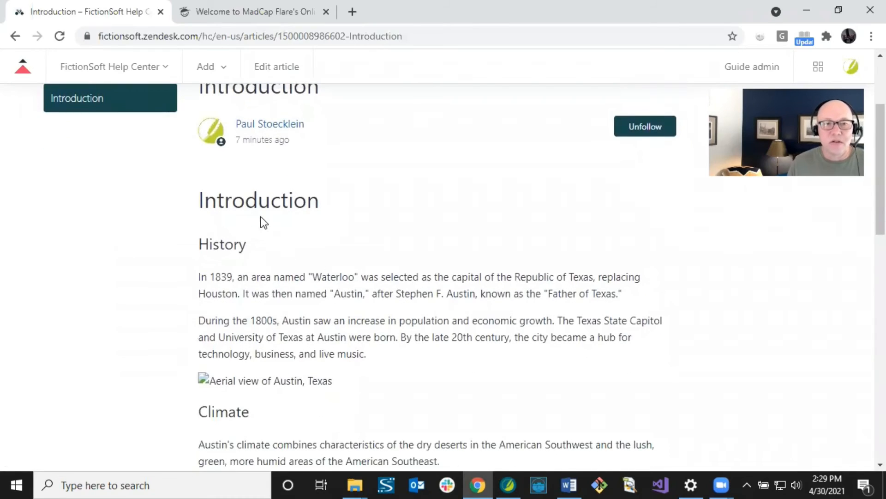
{"action": "left_click_drag", "start_coordinate": [200, 200], "coordinate": [292, 362]}
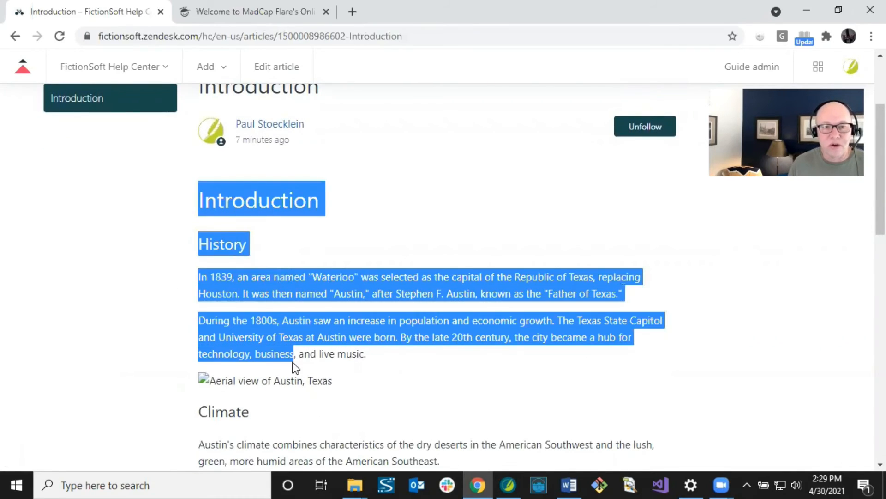
{"action": "left_click", "coordinate": [508, 485]}
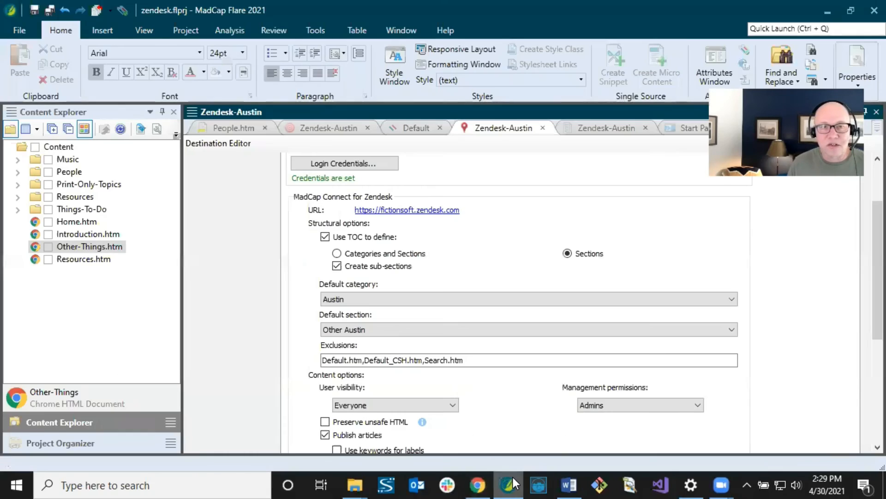
- Open Introduction.htm and check the styles of its Introduction, History and Climate headings and paragraphs
{"action": "double_click", "coordinate": [101, 234]}
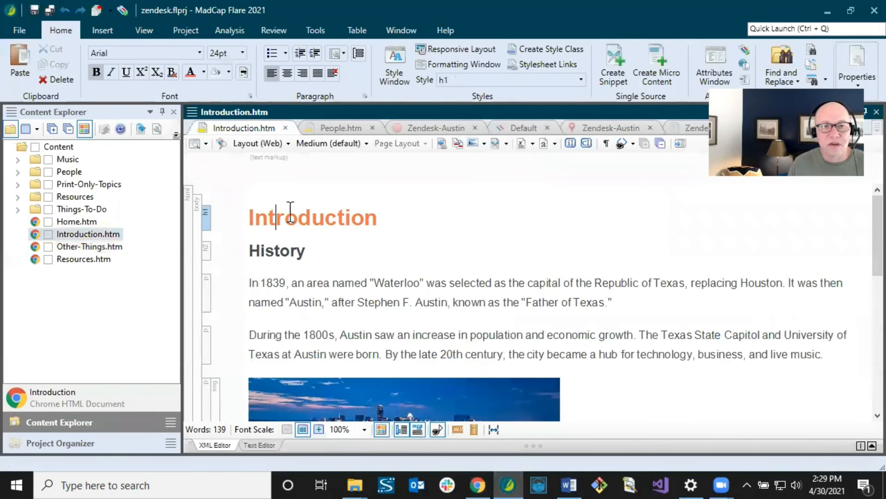
{"action": "left_click", "coordinate": [273, 250]}
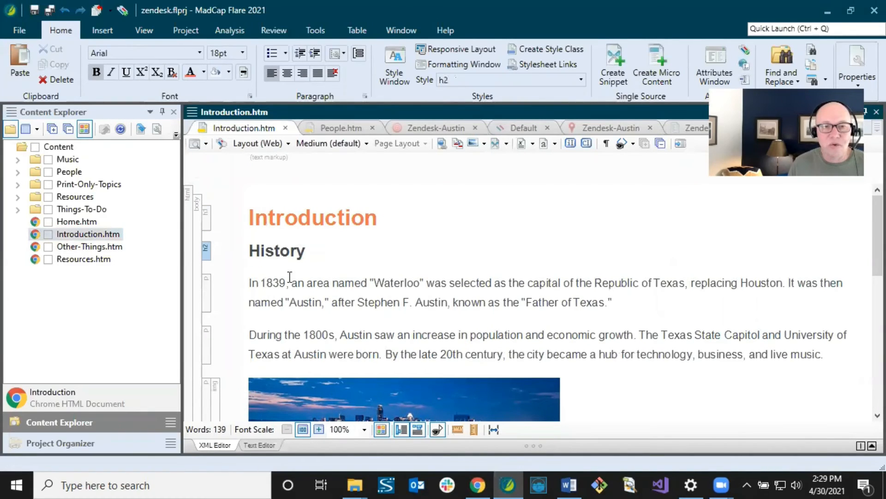
{"action": "left_click", "coordinate": [275, 282]}
{"action": "scroll", "coordinate": [323, 294], "scroll_direction": "down", "scroll_amount": 5}
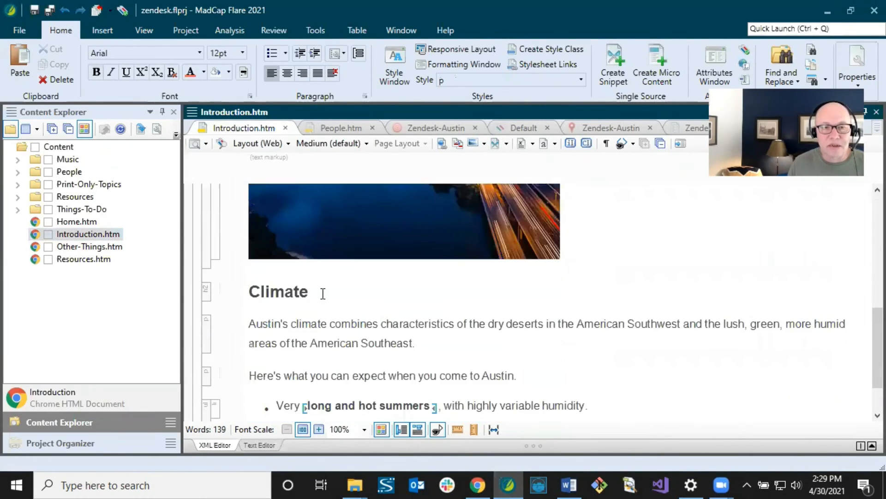
{"action": "left_click", "coordinate": [266, 291]}
{"action": "left_click", "coordinate": [311, 324]}
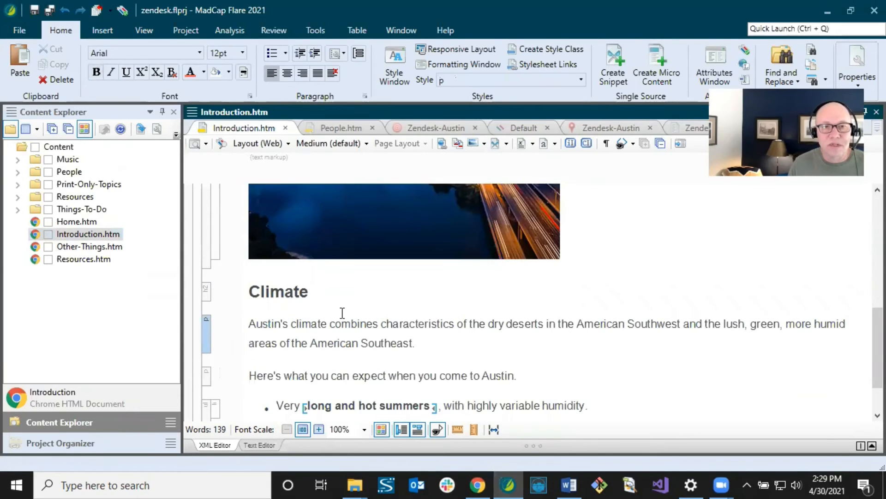
{"action": "scroll", "coordinate": [374, 325], "scroll_direction": "up", "scroll_amount": 6}
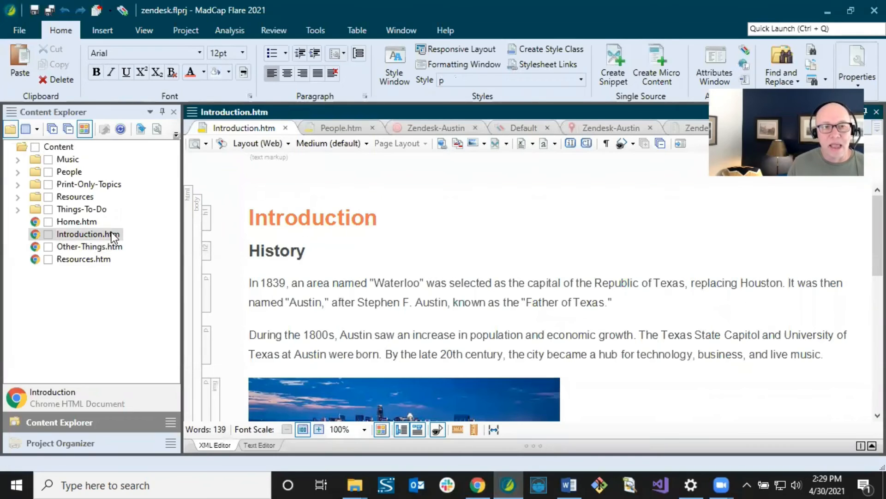
{"action": "left_click", "coordinate": [267, 217]}
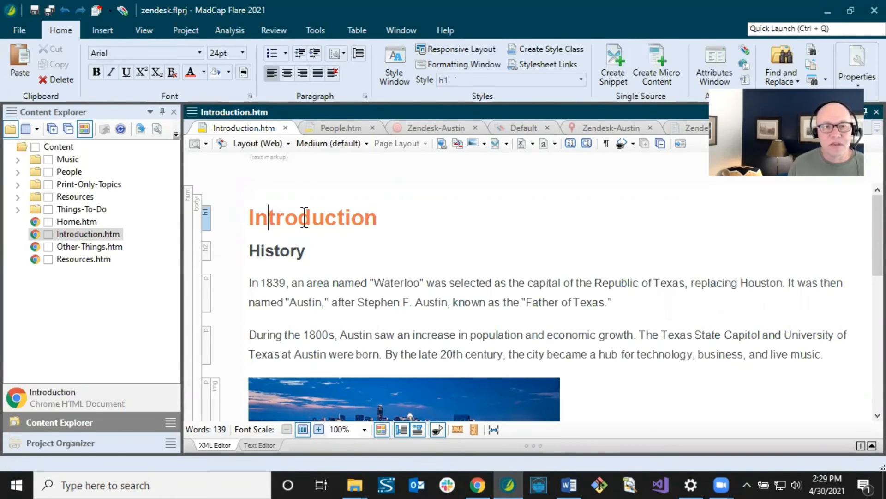
{"action": "left_click_drag", "start_coordinate": [263, 219], "coordinate": [393, 225]}
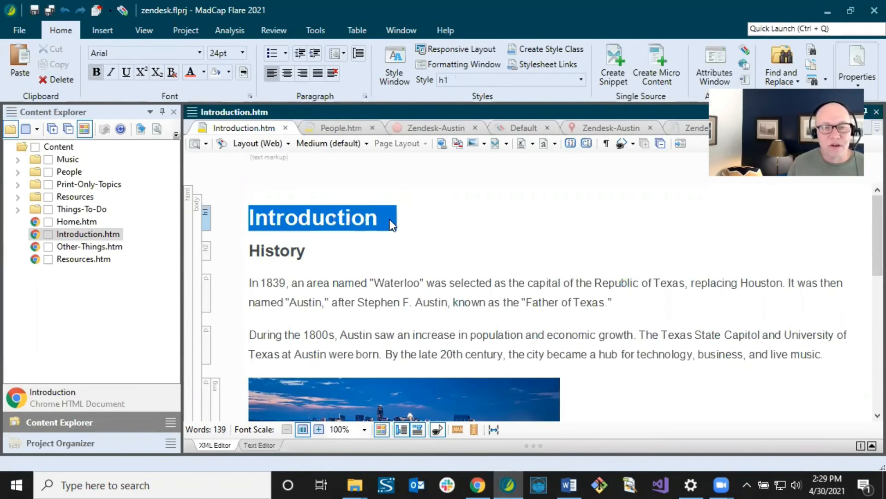
{"action": "left_click", "coordinate": [337, 220]}
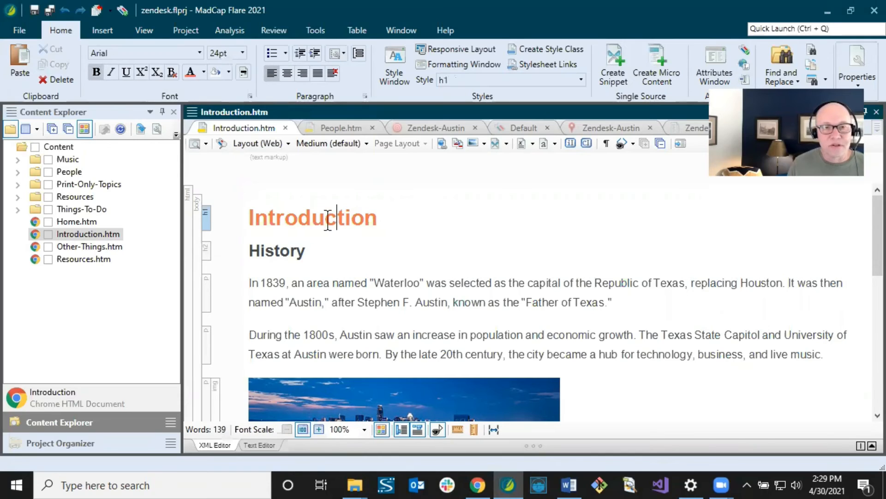
{"action": "right_click", "coordinate": [98, 234]}
- Review the Introduction topic's title and Topic Style Class settings, then go back to the browser
{"action": "left_click", "coordinate": [149, 418]}
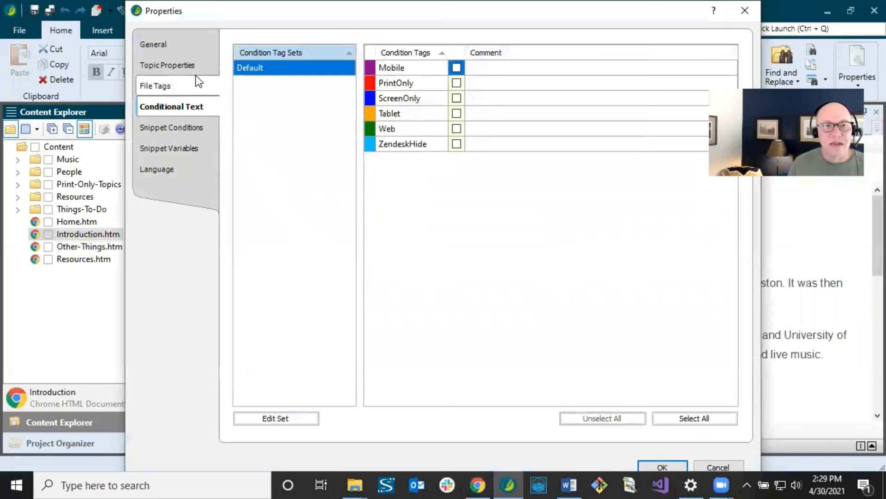
{"action": "left_click", "coordinate": [189, 66]}
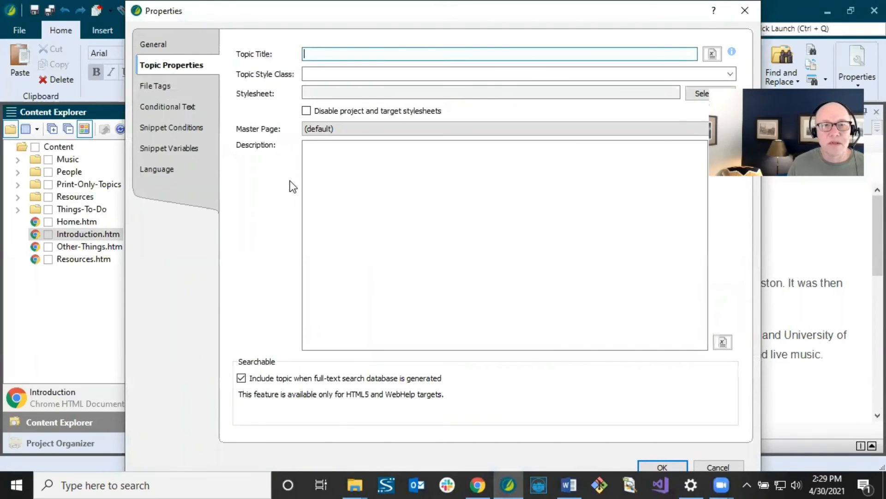
{"action": "left_click", "coordinate": [311, 74]}
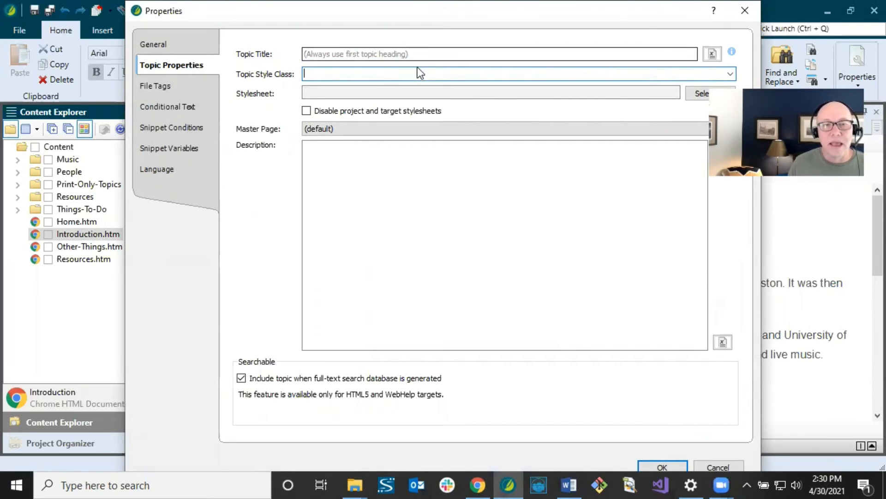
{"action": "left_click", "coordinate": [486, 477]}
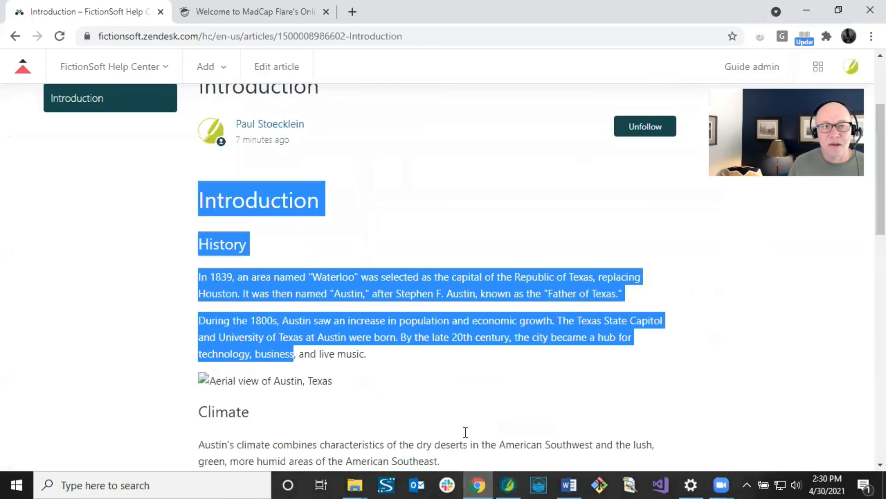
- Select and compare the published article's title and heading text, then go back to Flare
{"action": "left_click", "coordinate": [381, 245]}
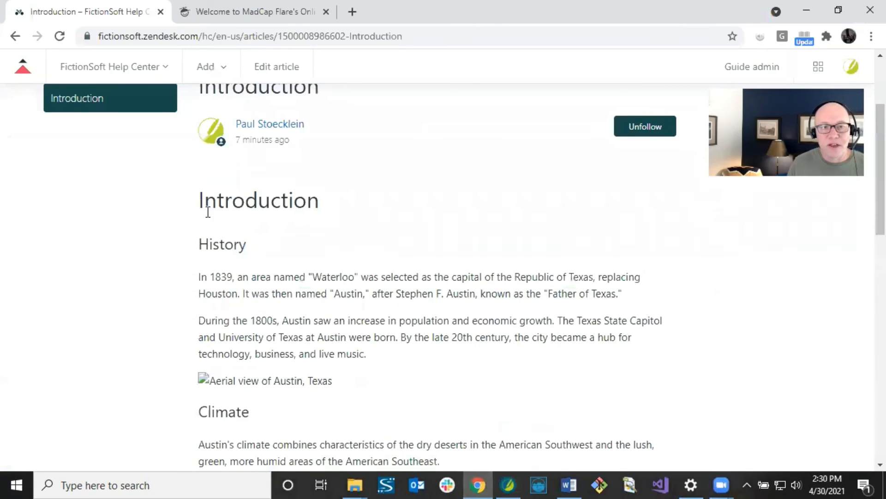
{"action": "left_click_drag", "start_coordinate": [203, 203], "coordinate": [312, 353]}
{"action": "scroll", "coordinate": [312, 347], "scroll_direction": "up", "scroll_amount": 3}
{"action": "left_click", "coordinate": [296, 228]}
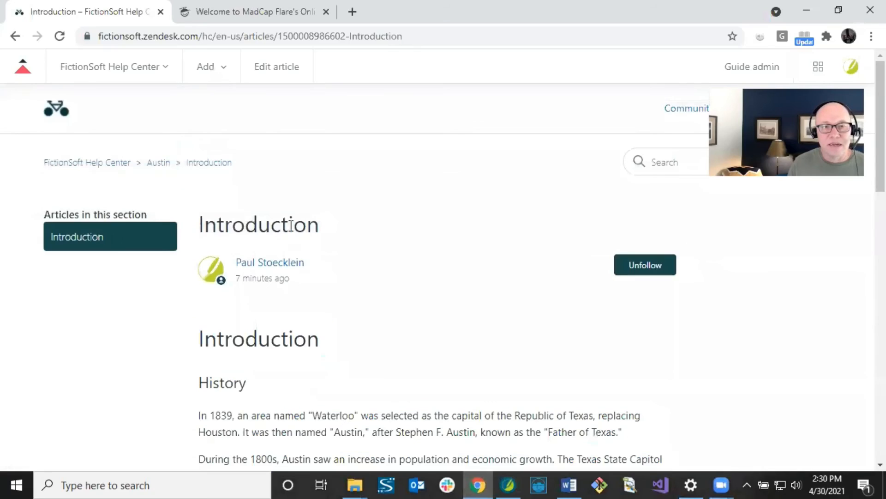
{"action": "left_click_drag", "start_coordinate": [205, 224], "coordinate": [287, 224]}
{"action": "left_click", "coordinate": [308, 224]}
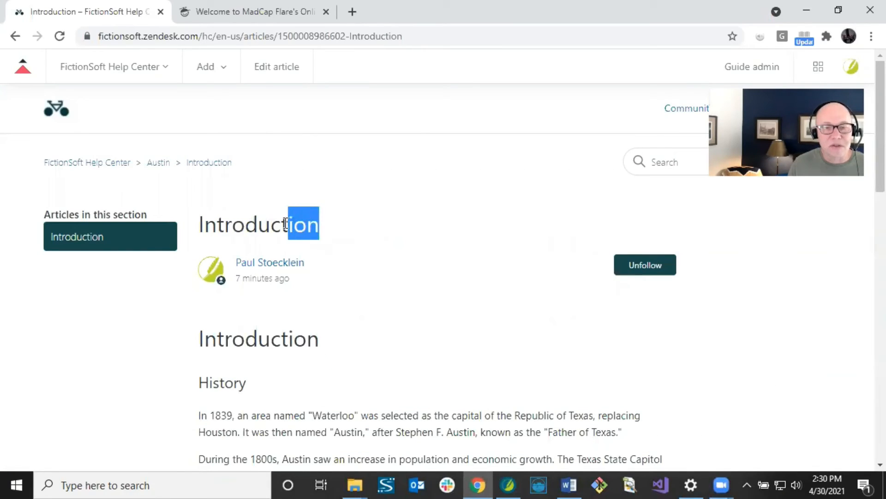
{"action": "left_click", "coordinate": [283, 223]}
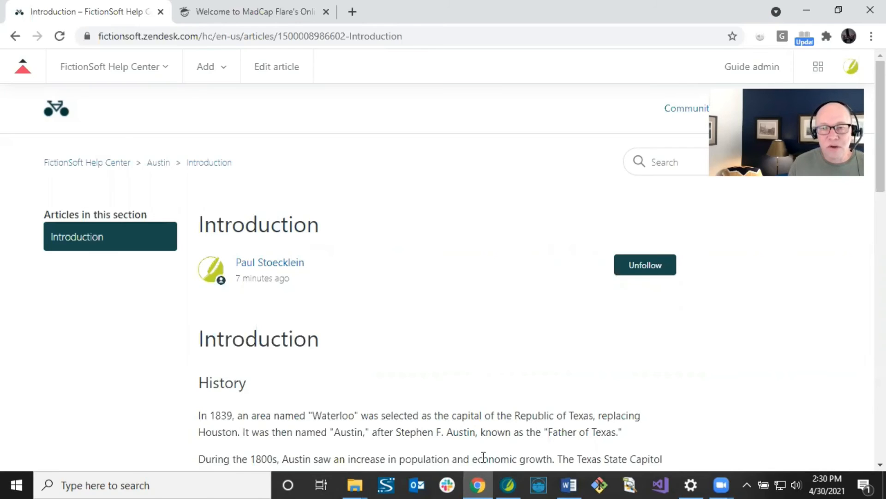
{"action": "left_click", "coordinate": [508, 484]}
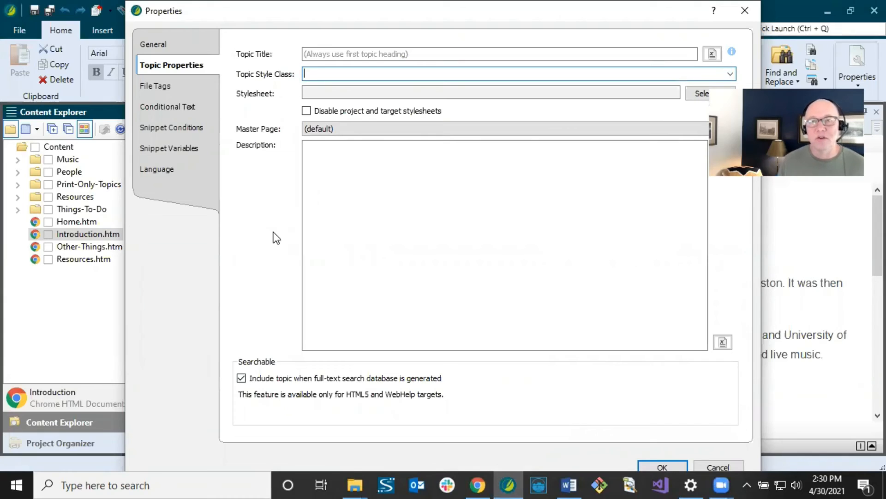
- Cancel the topic properties unchanged, select the h1 Introduction heading, and return to the browser
{"action": "left_click", "coordinate": [309, 54]}
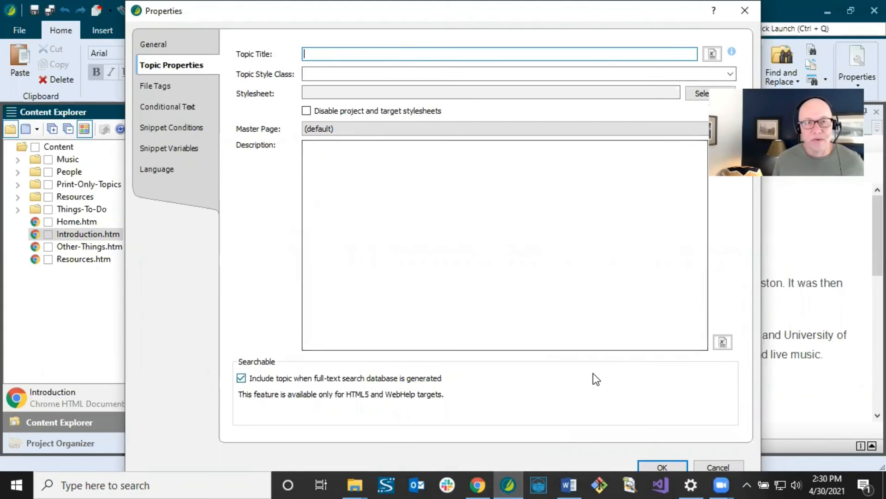
{"action": "left_click", "coordinate": [710, 466]}
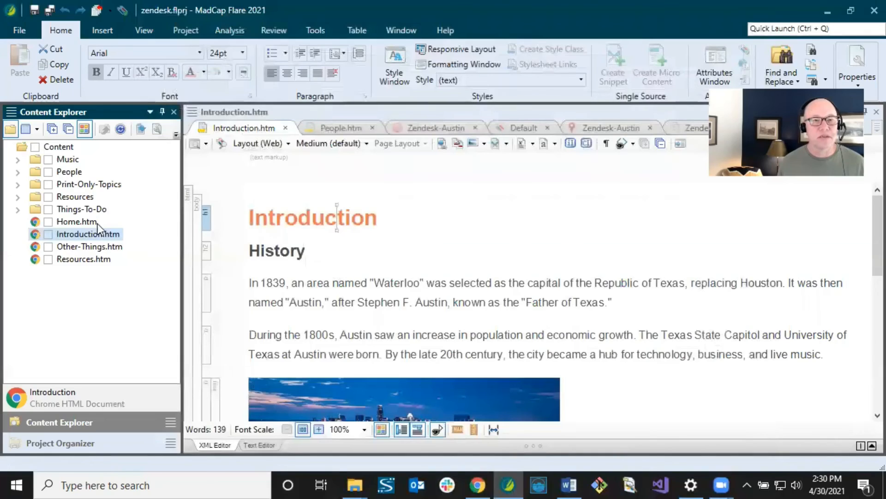
{"action": "left_click", "coordinate": [345, 228]}
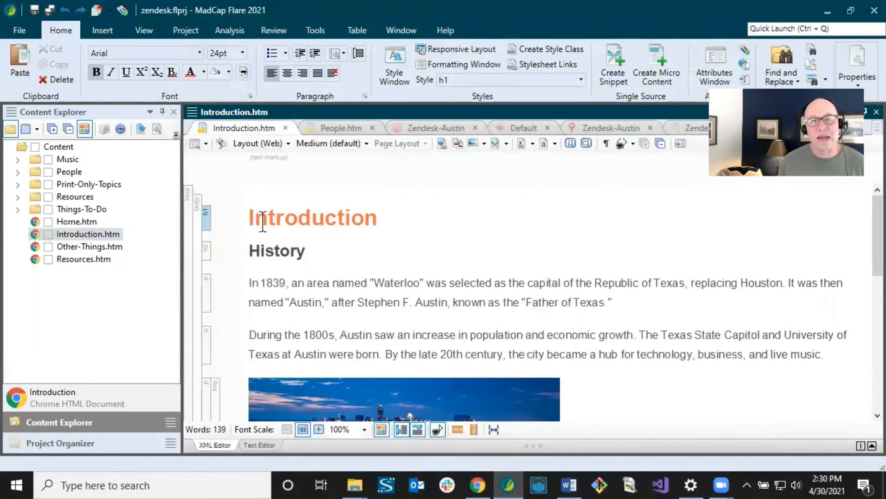
{"action": "left_click_drag", "start_coordinate": [249, 218], "coordinate": [411, 220]}
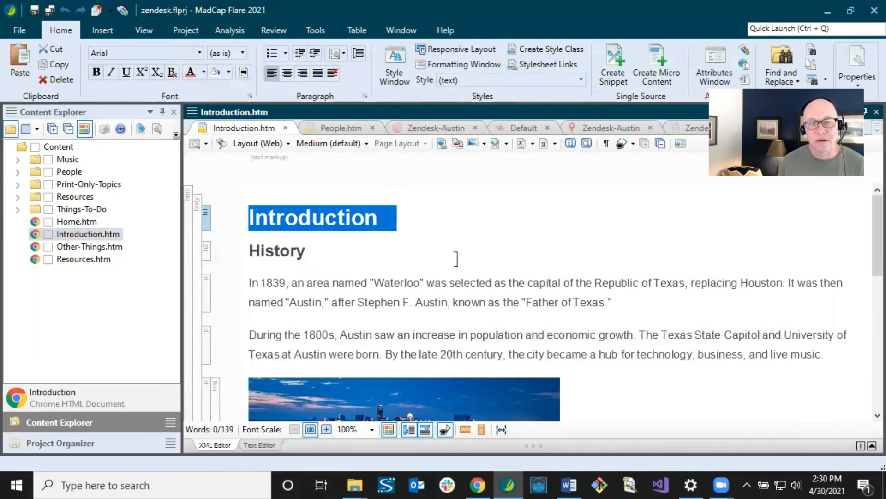
{"action": "left_click", "coordinate": [480, 483]}
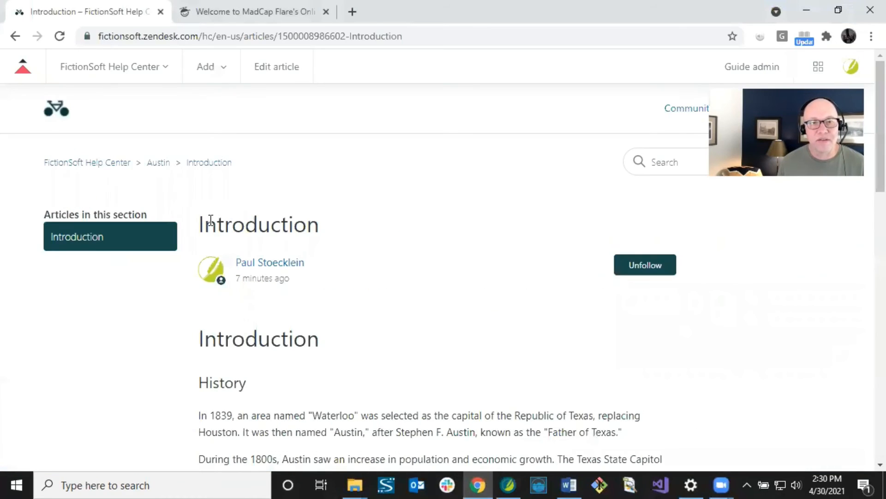
- Select text in the article title and in the second Introduction heading above History
{"action": "left_click_drag", "start_coordinate": [217, 228], "coordinate": [317, 228]}
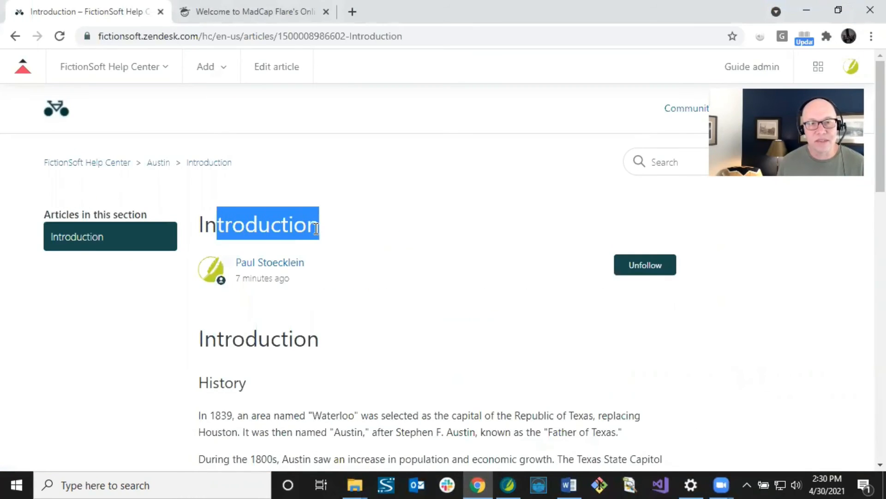
{"action": "left_click_drag", "start_coordinate": [217, 341], "coordinate": [303, 347]}
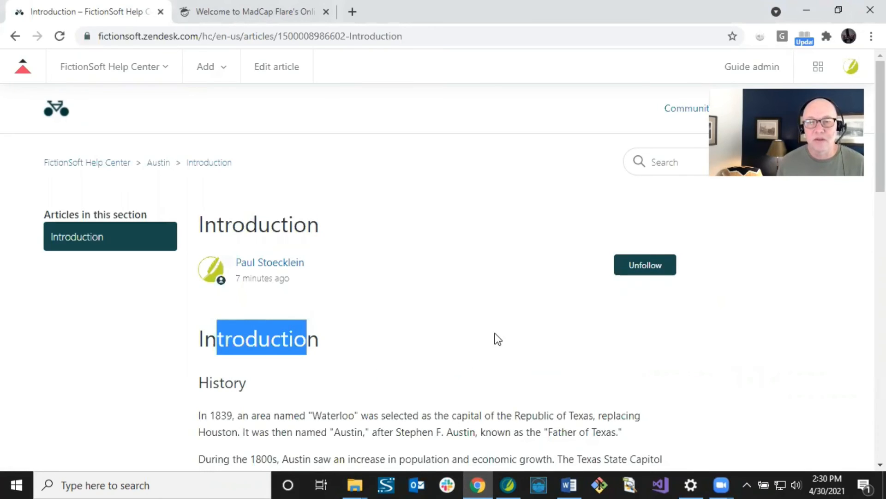
- Check the Default condition tag set for ZendeskHide, then expand Resources > Stylesheets to reveal Styles.css
{"action": "left_click", "coordinate": [511, 483]}
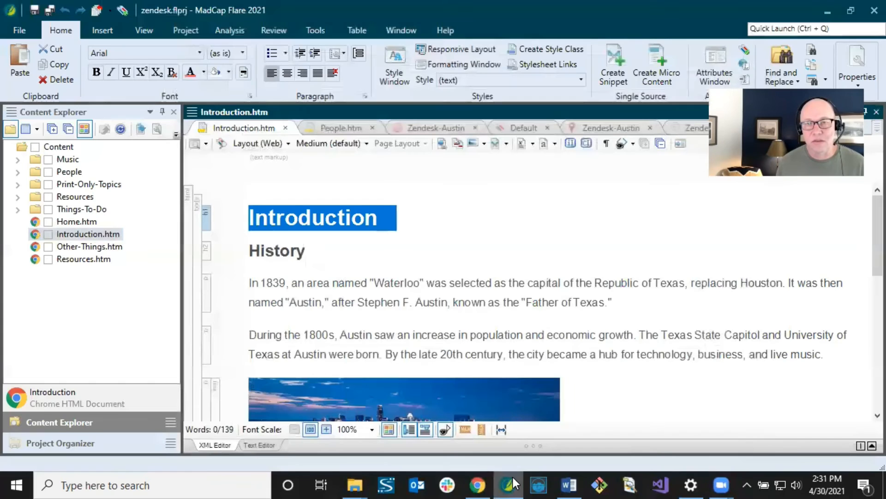
{"action": "left_click", "coordinate": [330, 256]}
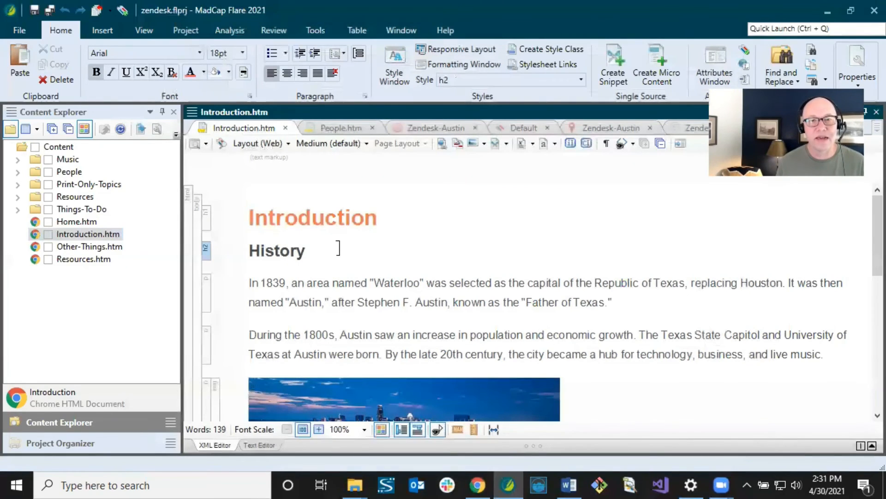
{"action": "left_click", "coordinate": [525, 128]}
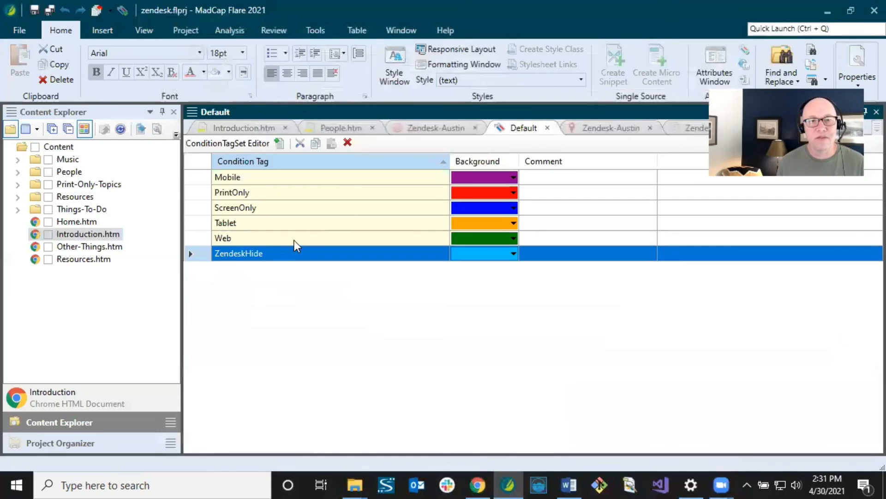
{"action": "left_click", "coordinate": [253, 129]}
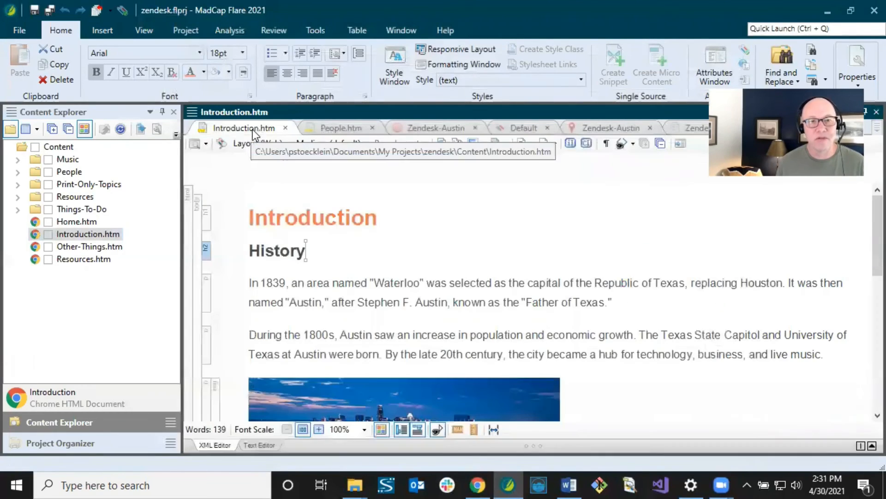
{"action": "left_click", "coordinate": [280, 216]}
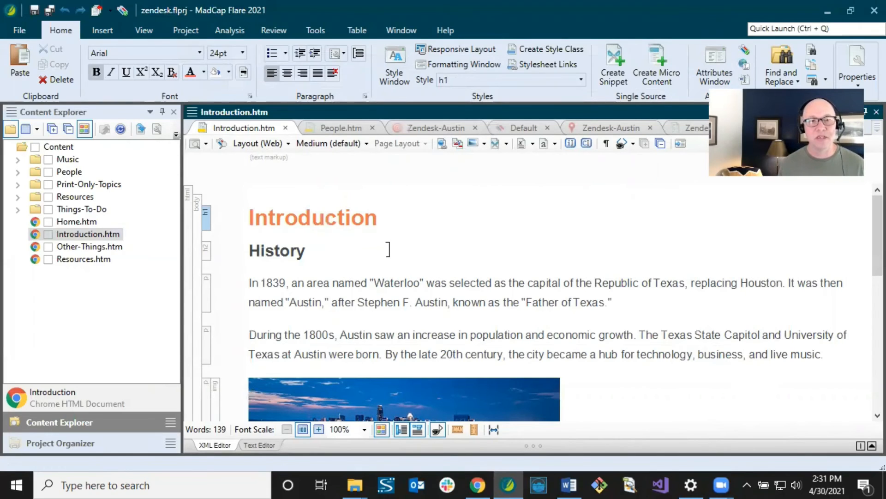
{"action": "left_click", "coordinate": [290, 224]}
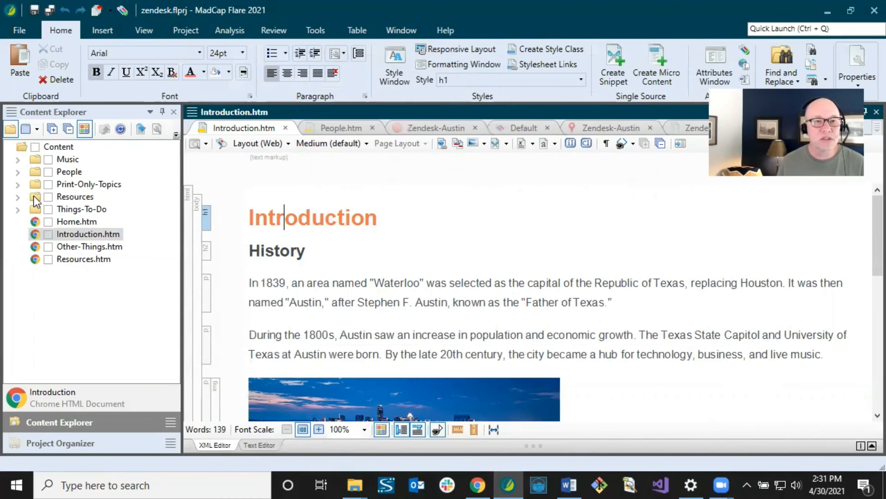
{"action": "left_click", "coordinate": [18, 198]}
{"action": "left_click", "coordinate": [30, 246]}
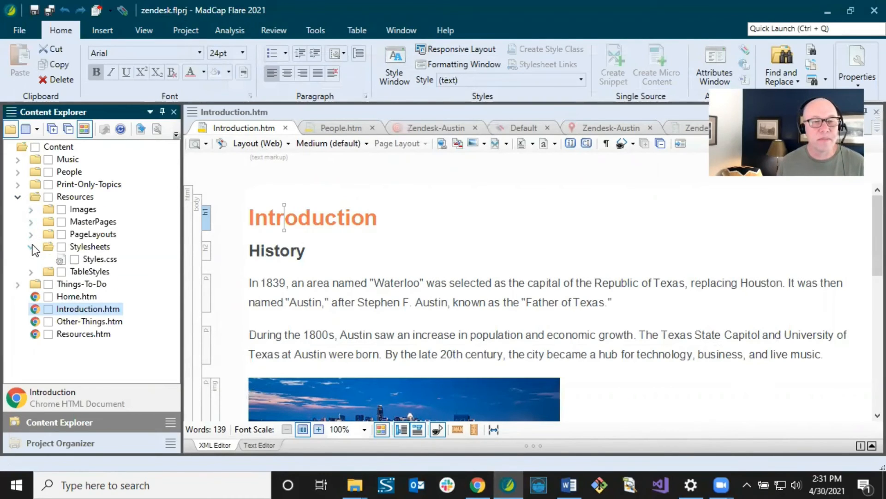
- Open Styles.css in the Stylesheet Editor and select the h1 style
{"action": "left_click", "coordinate": [95, 260]}
{"action": "double_click", "coordinate": [94, 261]}
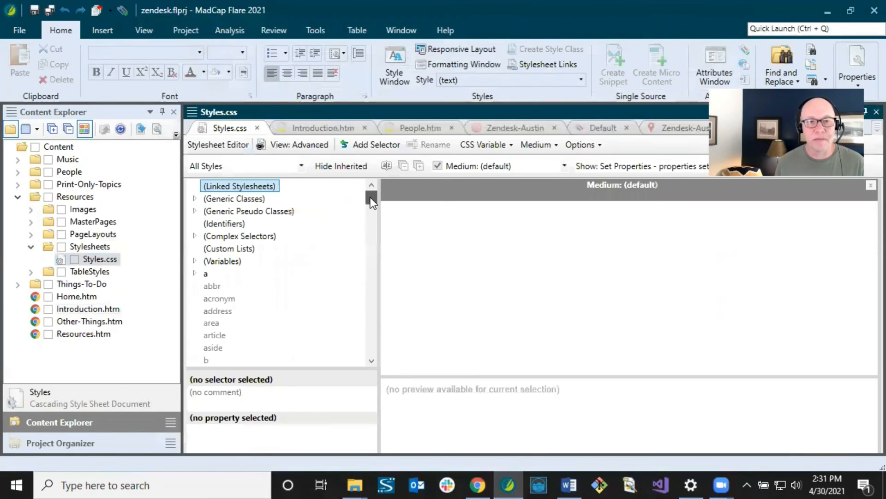
{"action": "left_click_drag", "start_coordinate": [370, 198], "coordinate": [367, 235]}
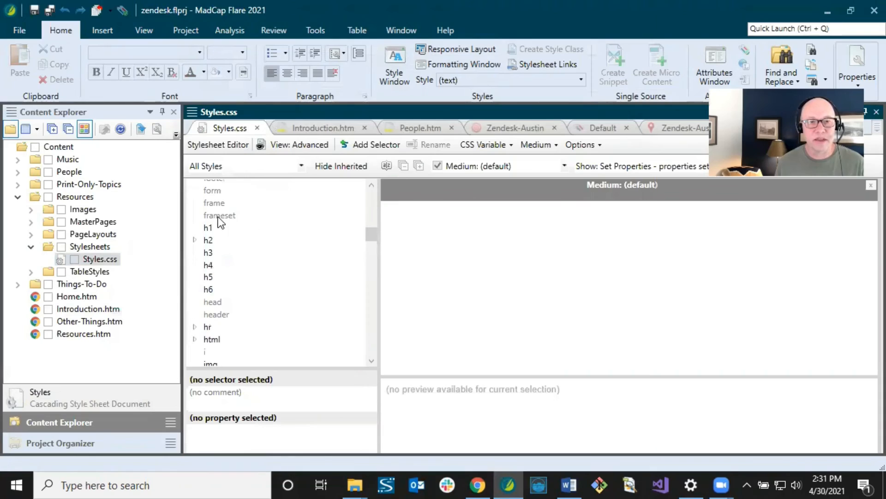
{"action": "left_click", "coordinate": [205, 228]}
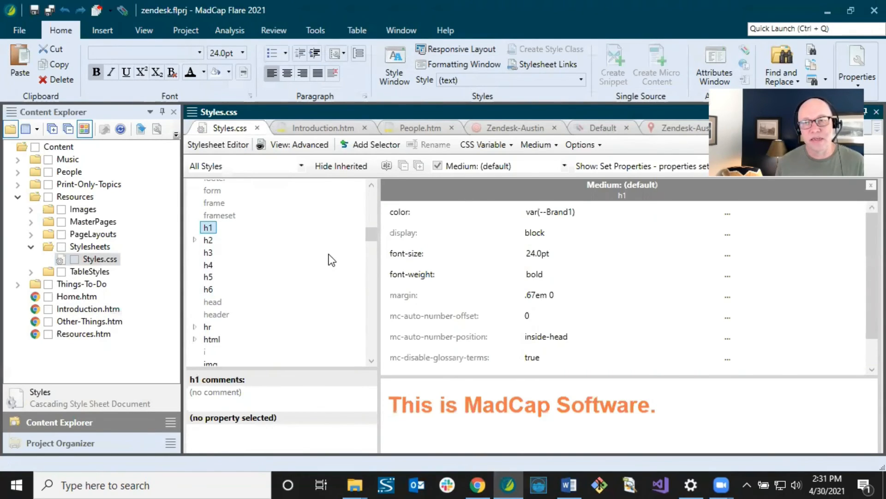
- Show all h1 properties grouped by category and scroll Unclassified down to mc-conditions
{"action": "left_click", "coordinate": [677, 167]}
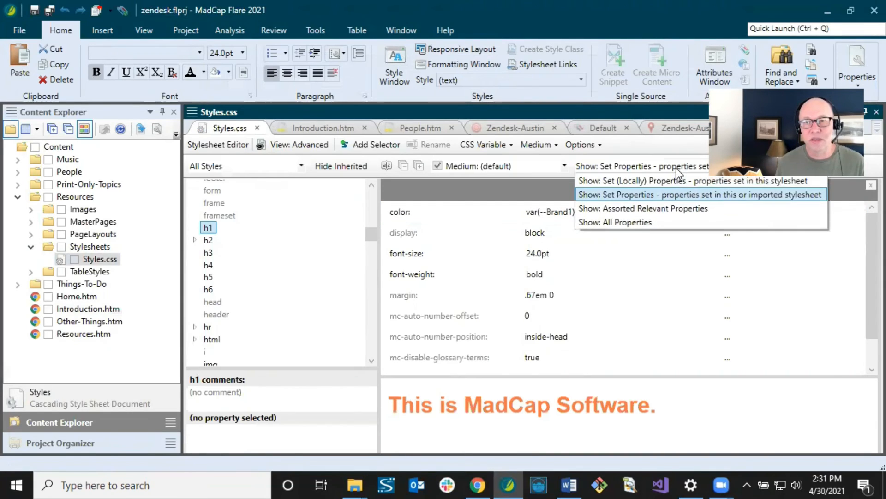
{"action": "left_click", "coordinate": [624, 221]}
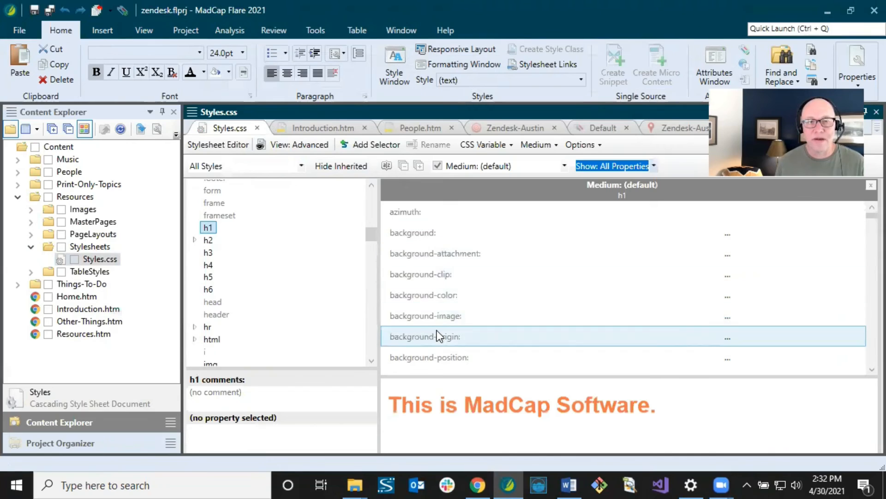
{"action": "left_click", "coordinate": [385, 165]}
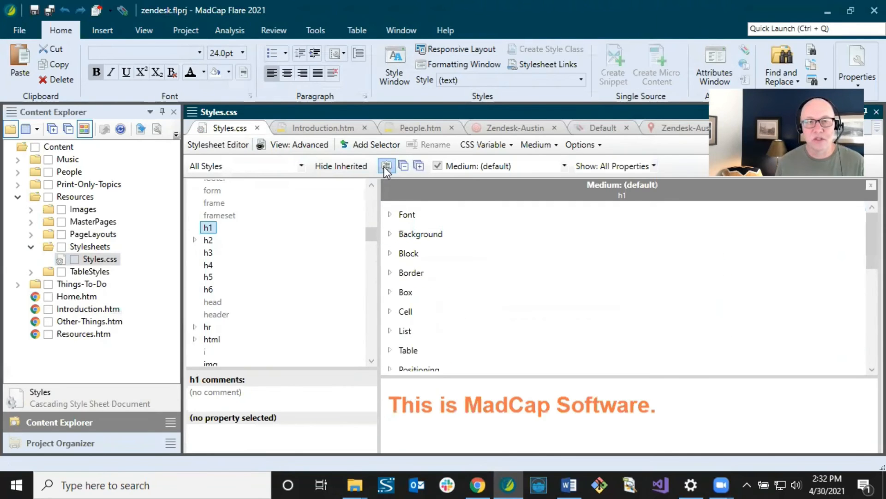
{"action": "left_click_drag", "start_coordinate": [865, 231], "coordinate": [865, 346]}
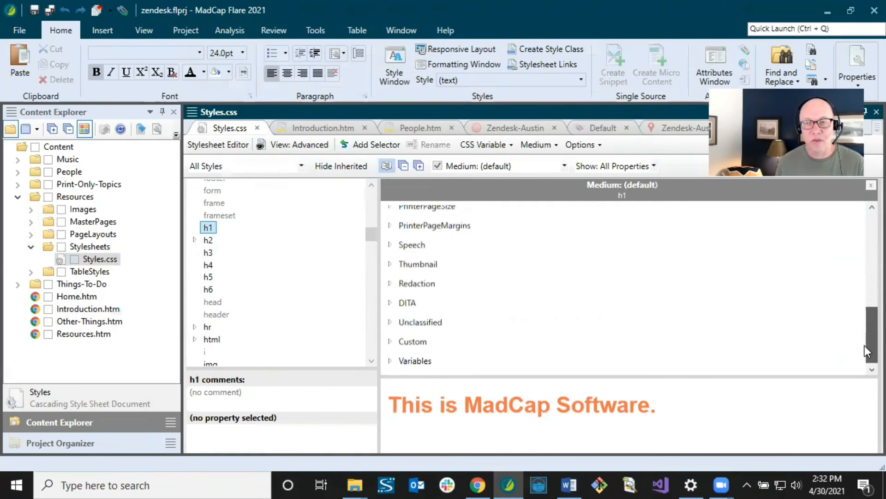
{"action": "left_click", "coordinate": [390, 321]}
{"action": "scroll", "coordinate": [505, 322], "scroll_direction": "down", "scroll_amount": 5}
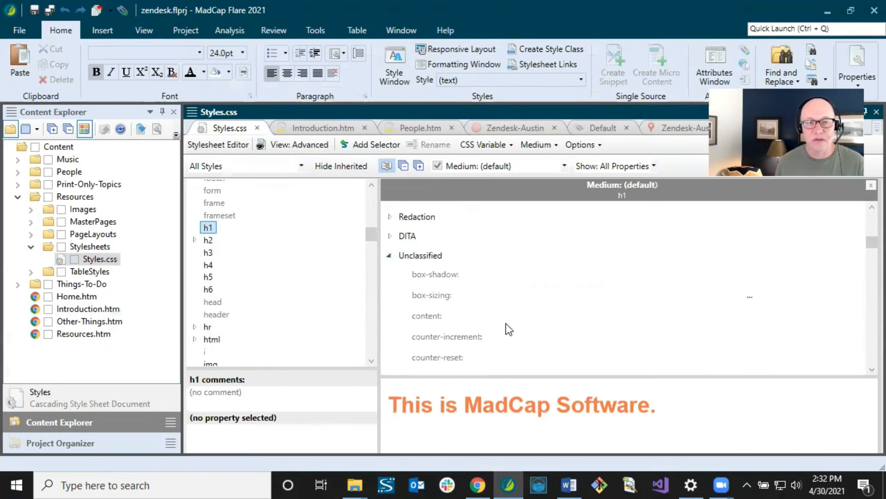
{"action": "scroll", "coordinate": [510, 322], "scroll_direction": "down", "scroll_amount": 3}
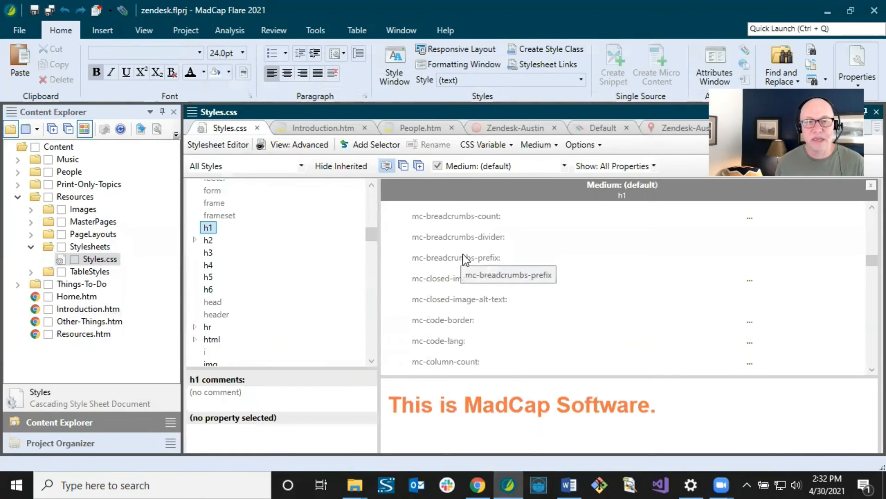
{"action": "scroll", "coordinate": [463, 253], "scroll_direction": "down", "scroll_amount": 1}
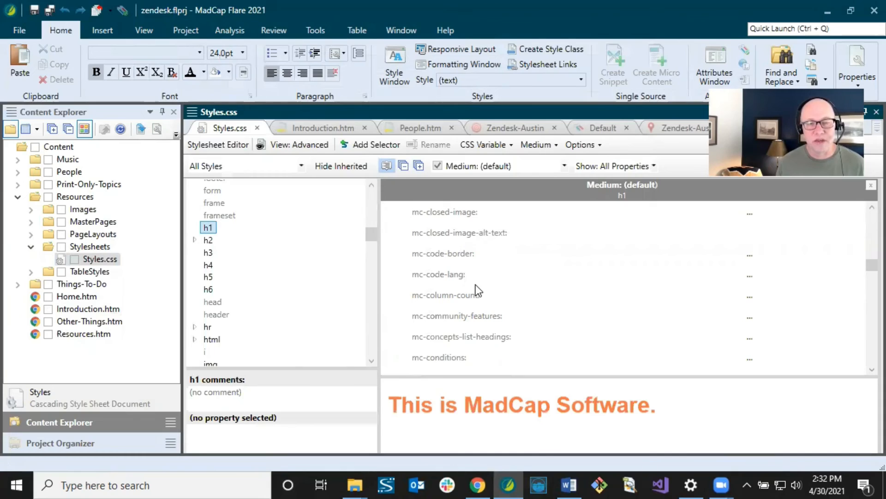
{"action": "scroll", "coordinate": [475, 284], "scroll_direction": "down", "scroll_amount": 1}
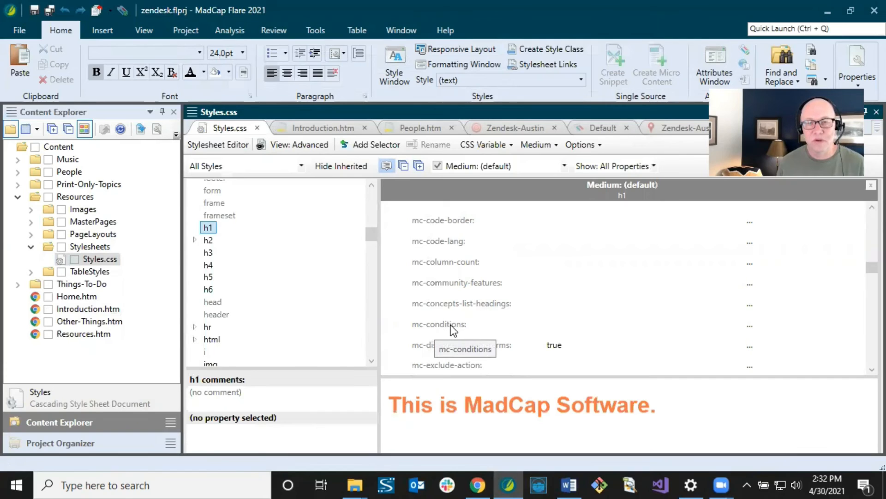
- Set the h1 style's mc-conditions to ZendeskHide and save Styles.css
{"action": "left_click", "coordinate": [749, 326]}
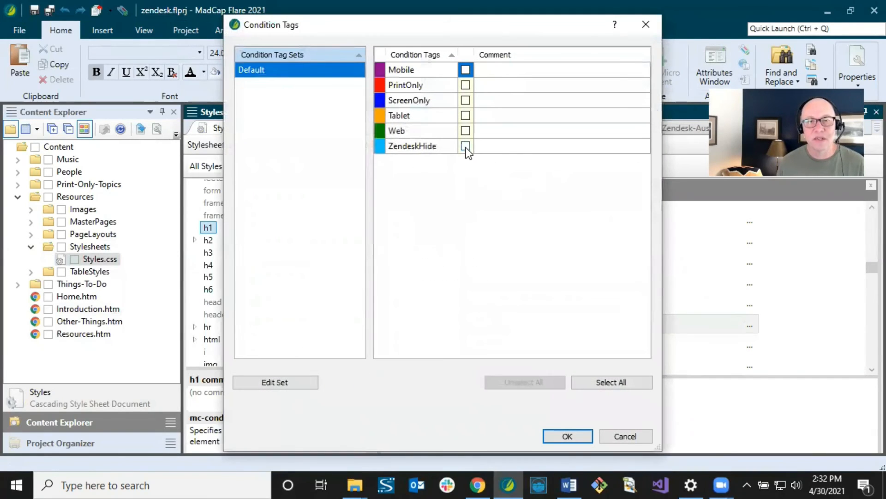
{"action": "left_click", "coordinate": [465, 146]}
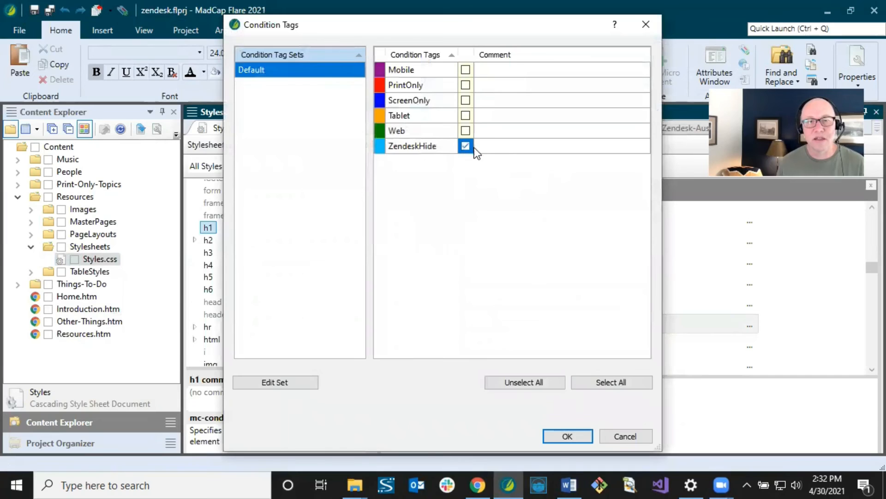
{"action": "left_click", "coordinate": [567, 436]}
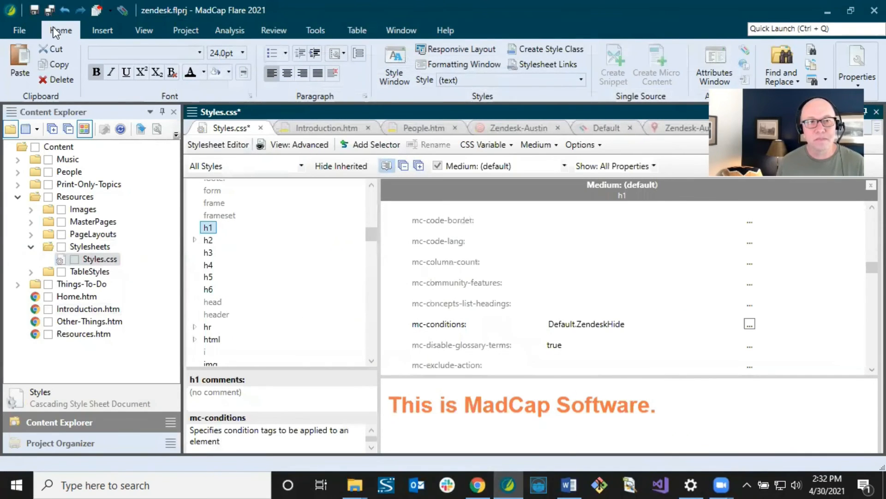
{"action": "left_click", "coordinate": [48, 12]}
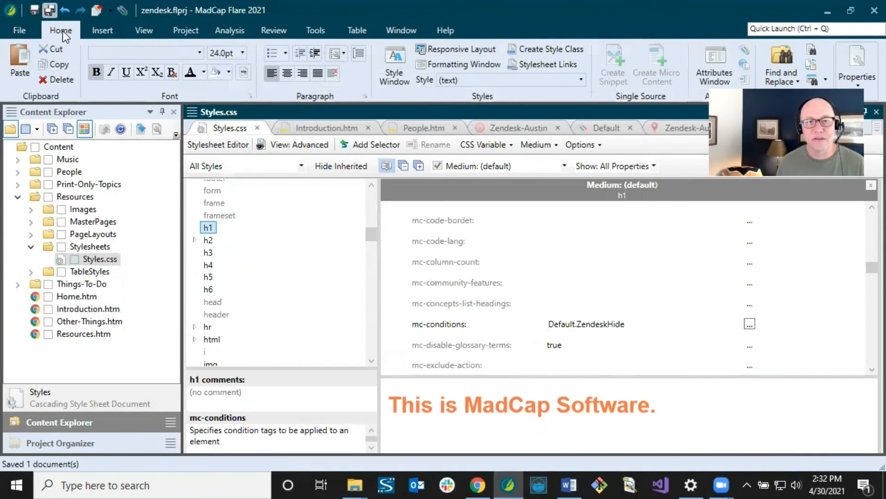
- Check the History subheading in Introduction, then open People.htm and check its People heading style
{"action": "left_click", "coordinate": [325, 129]}
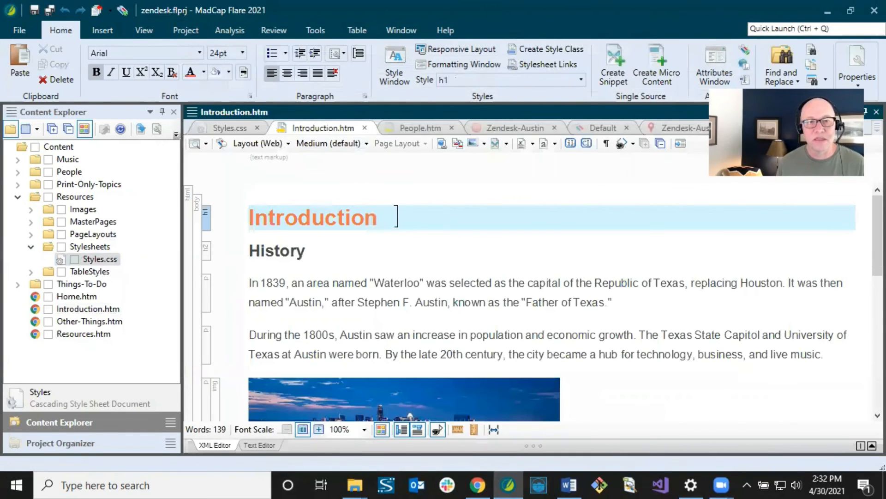
{"action": "left_click", "coordinate": [320, 246]}
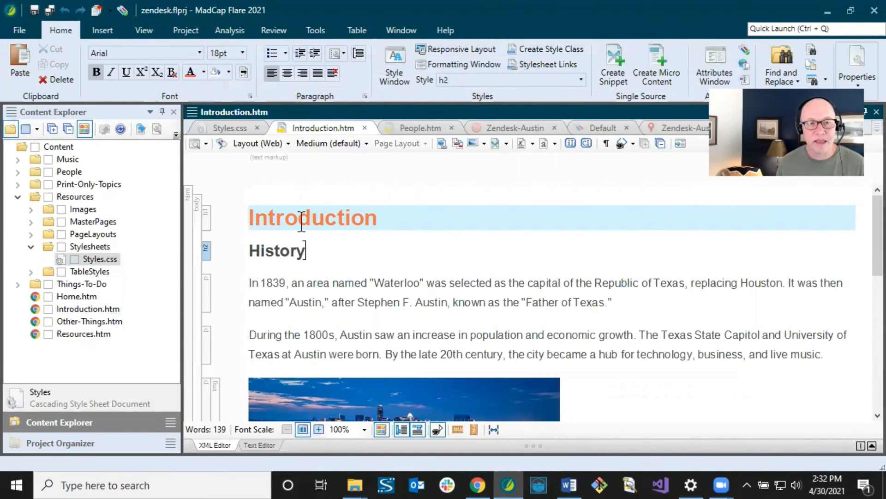
{"action": "left_click", "coordinate": [18, 172]}
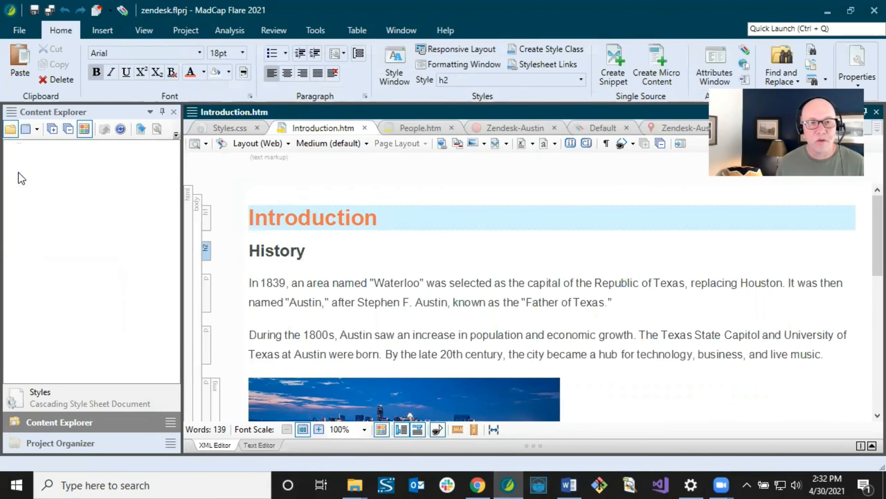
{"action": "double_click", "coordinate": [91, 196]}
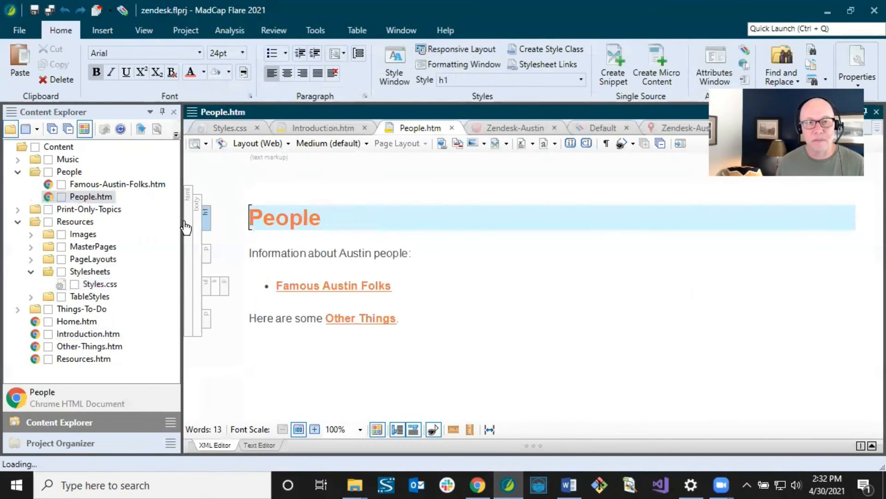
{"action": "left_click", "coordinate": [280, 221]}
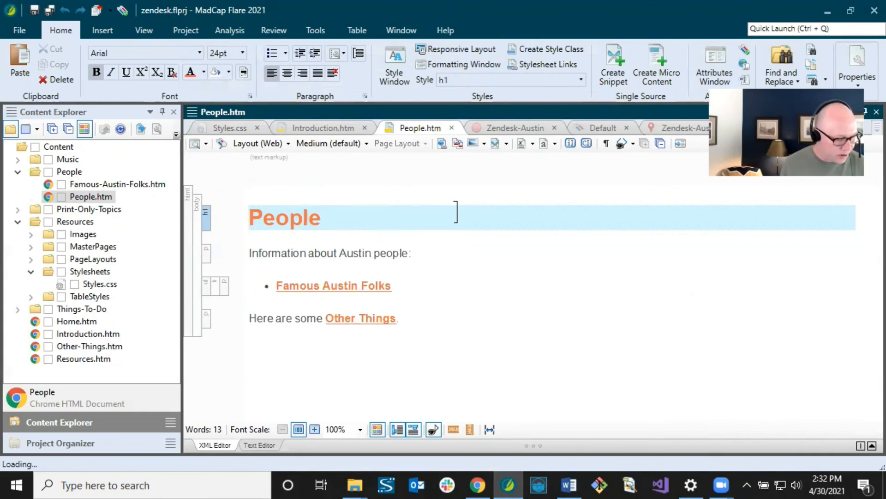
- Build the Zendesk-Austin target, then publish the output to Zendesk
{"action": "left_click", "coordinate": [506, 127]}
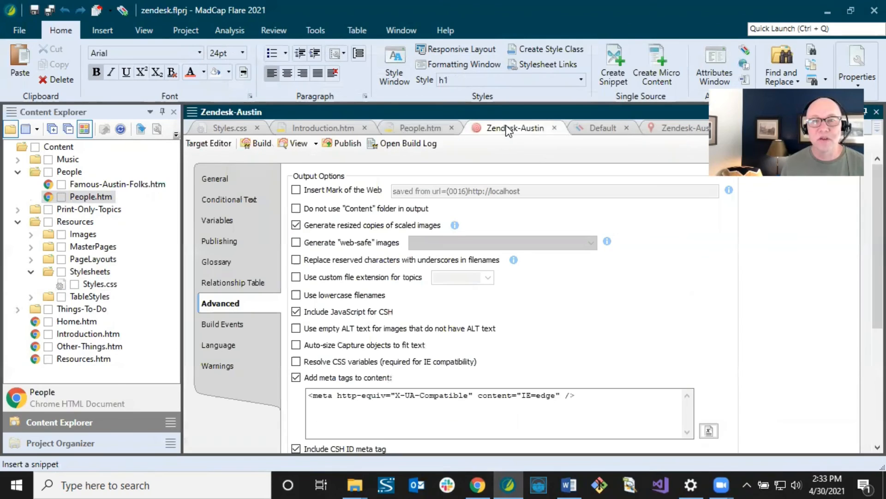
{"action": "left_click", "coordinate": [260, 144]}
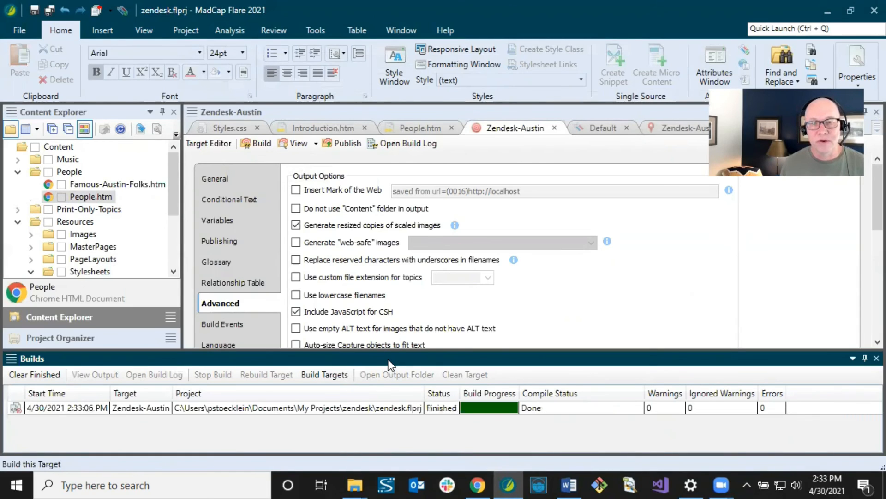
{"action": "left_click", "coordinate": [346, 144]}
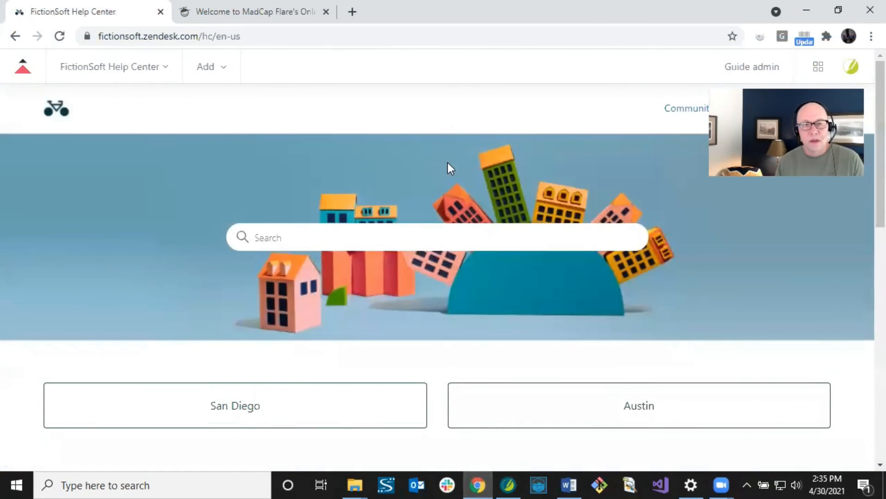
- Browse Austin > Music > South-by-Southwest, then return via breadcrumbs to the Austin category page
{"action": "left_click", "coordinate": [626, 402]}
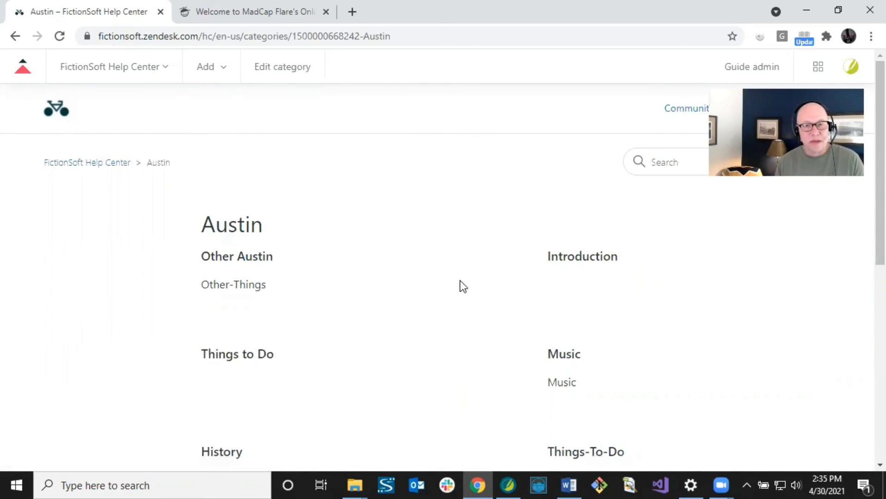
{"action": "scroll", "coordinate": [392, 338], "scroll_direction": "down", "scroll_amount": 1}
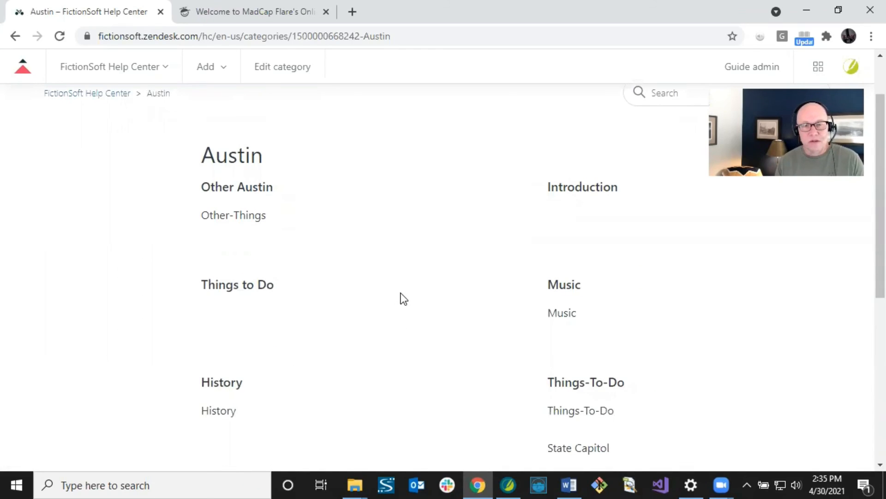
{"action": "left_click", "coordinate": [567, 291]}
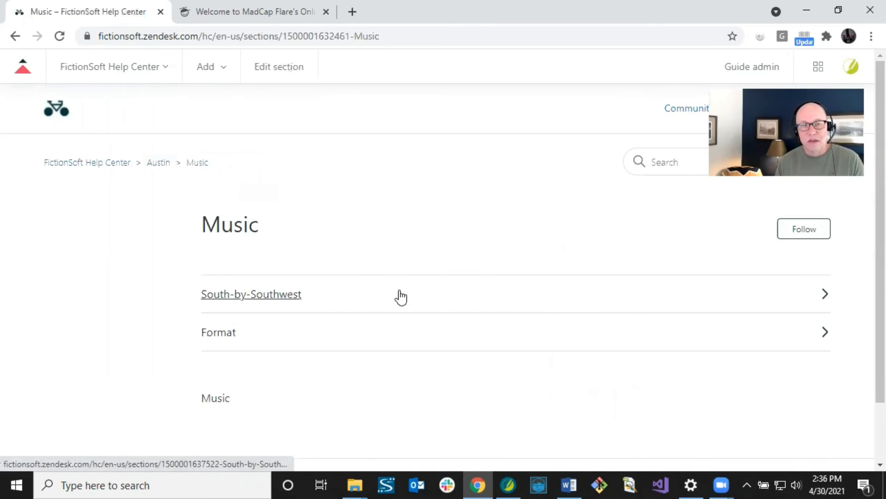
{"action": "left_click", "coordinate": [358, 301]}
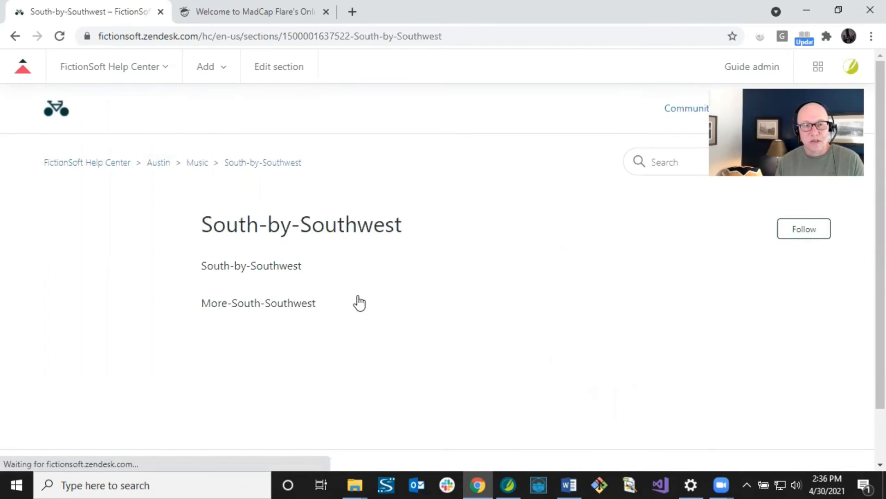
{"action": "left_click", "coordinate": [202, 164]}
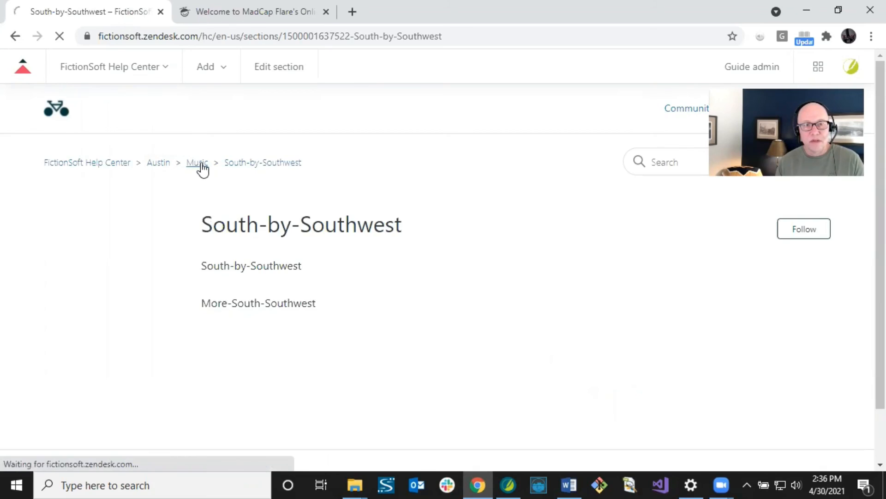
{"action": "left_click", "coordinate": [157, 165]}
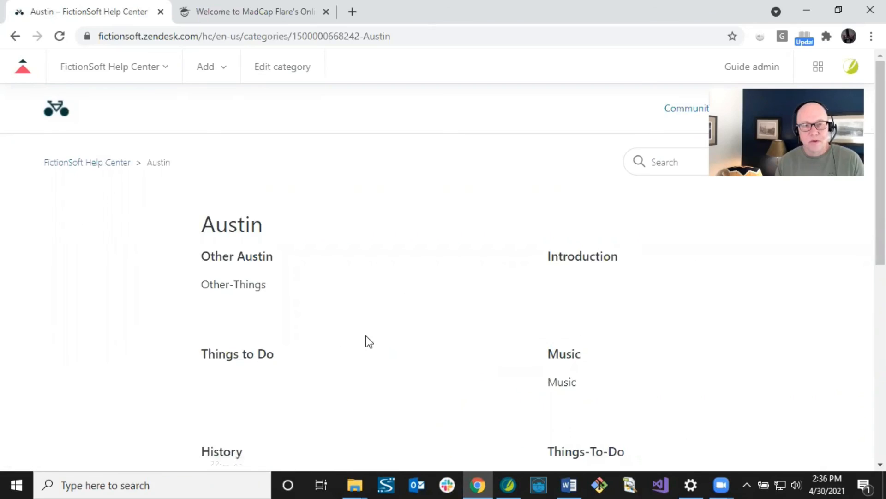
{"action": "scroll", "coordinate": [366, 339], "scroll_direction": "down", "scroll_amount": 1}
{"action": "scroll", "coordinate": [340, 321], "scroll_direction": "down", "scroll_amount": 1}
{"action": "scroll", "coordinate": [339, 320], "scroll_direction": "up", "scroll_amount": 1}
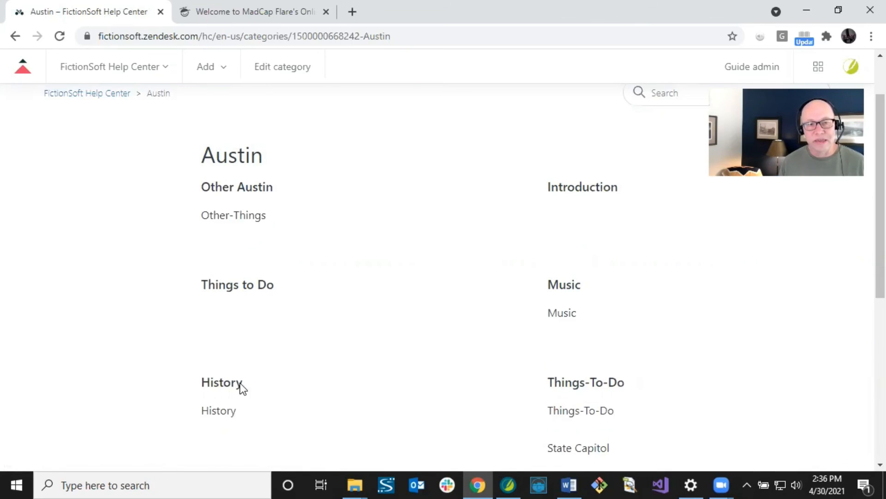
- Open the History article and check that its title appears only once
{"action": "left_click", "coordinate": [225, 415]}
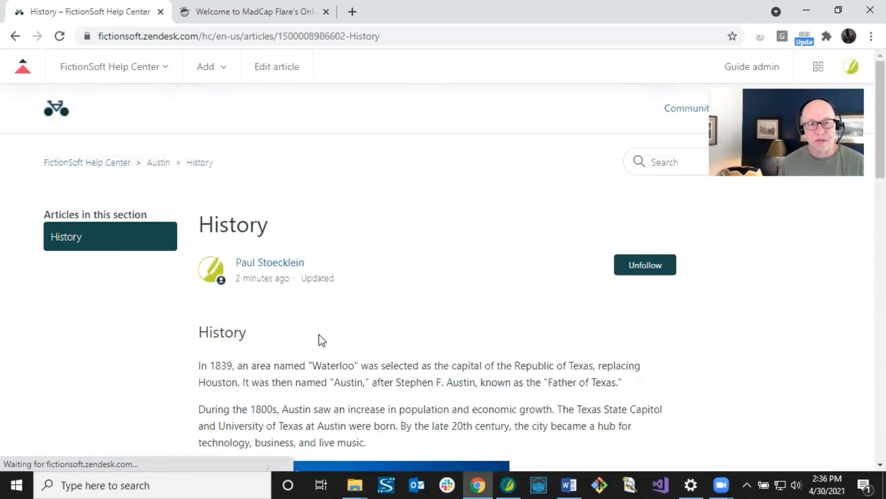
{"action": "scroll", "coordinate": [325, 338], "scroll_direction": "down", "scroll_amount": 1}
{"action": "scroll", "coordinate": [326, 333], "scroll_direction": "down", "scroll_amount": 3}
{"action": "scroll", "coordinate": [325, 333], "scroll_direction": "up", "scroll_amount": 3}
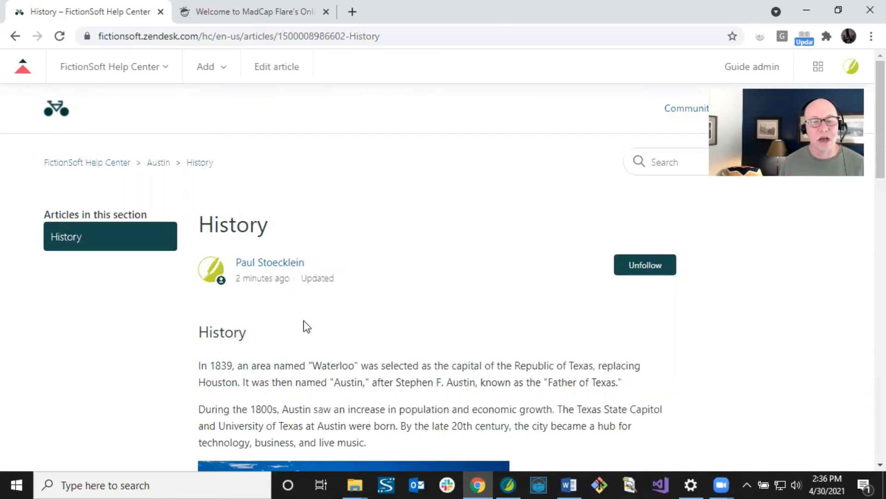
{"action": "left_click_drag", "start_coordinate": [200, 225], "coordinate": [269, 225]}
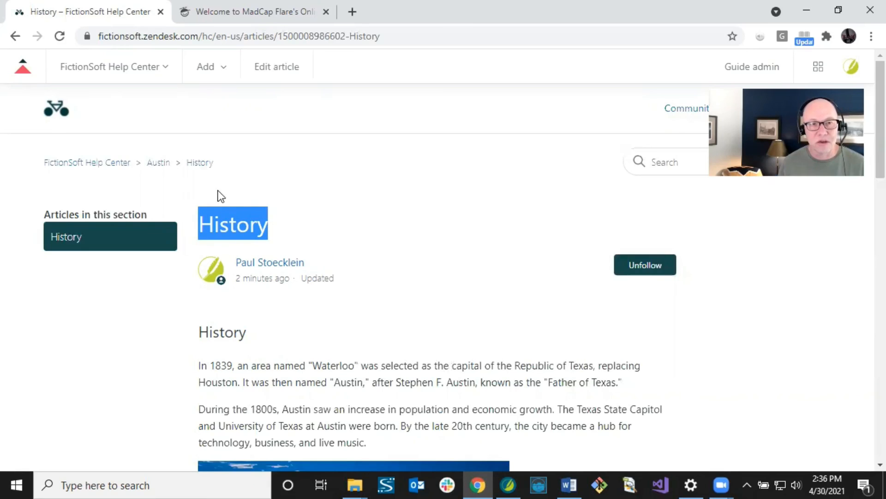
- Go back to the Austin section and open the People article
{"action": "left_click", "coordinate": [154, 166]}
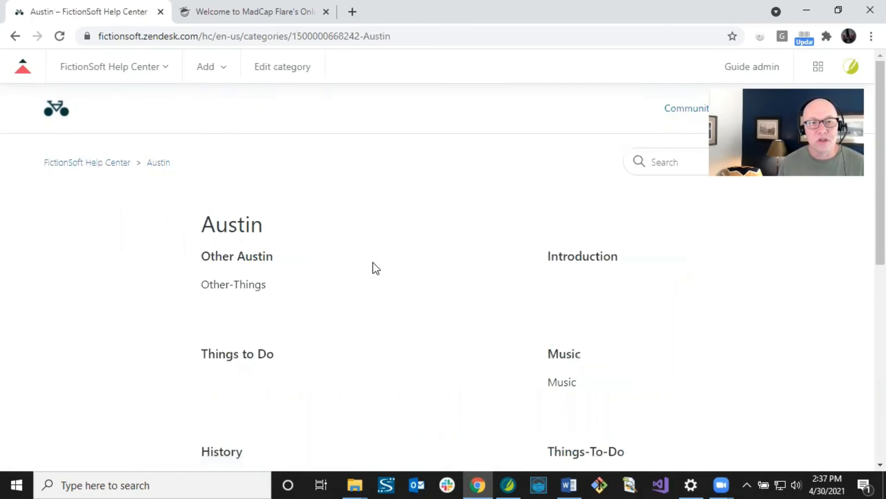
{"action": "scroll", "coordinate": [378, 300], "scroll_direction": "down", "scroll_amount": 3}
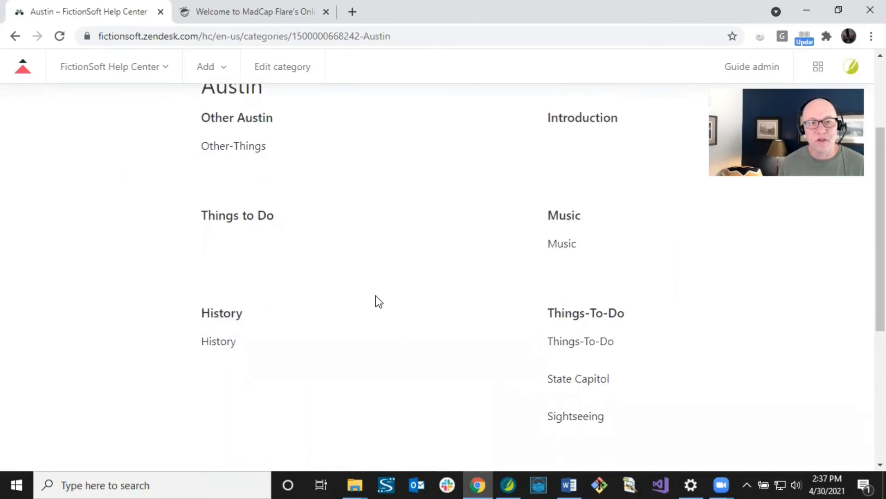
{"action": "scroll", "coordinate": [376, 296], "scroll_direction": "down", "scroll_amount": 5}
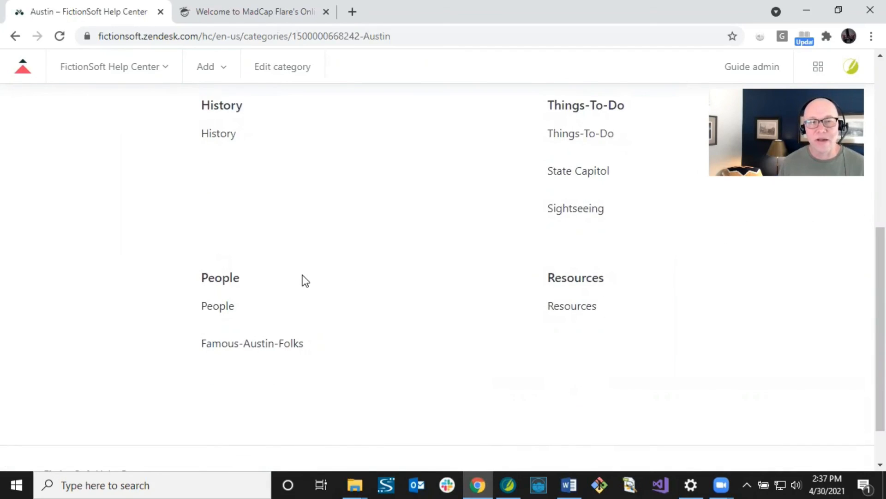
{"action": "left_click", "coordinate": [226, 308]}
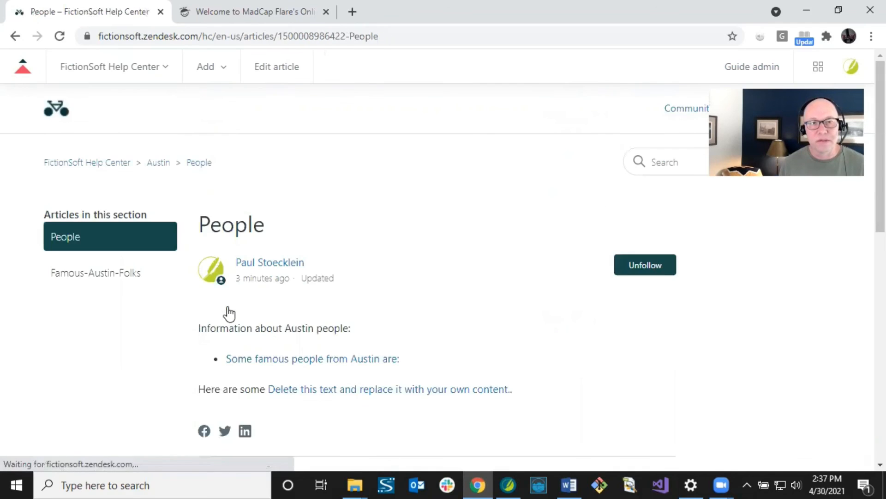